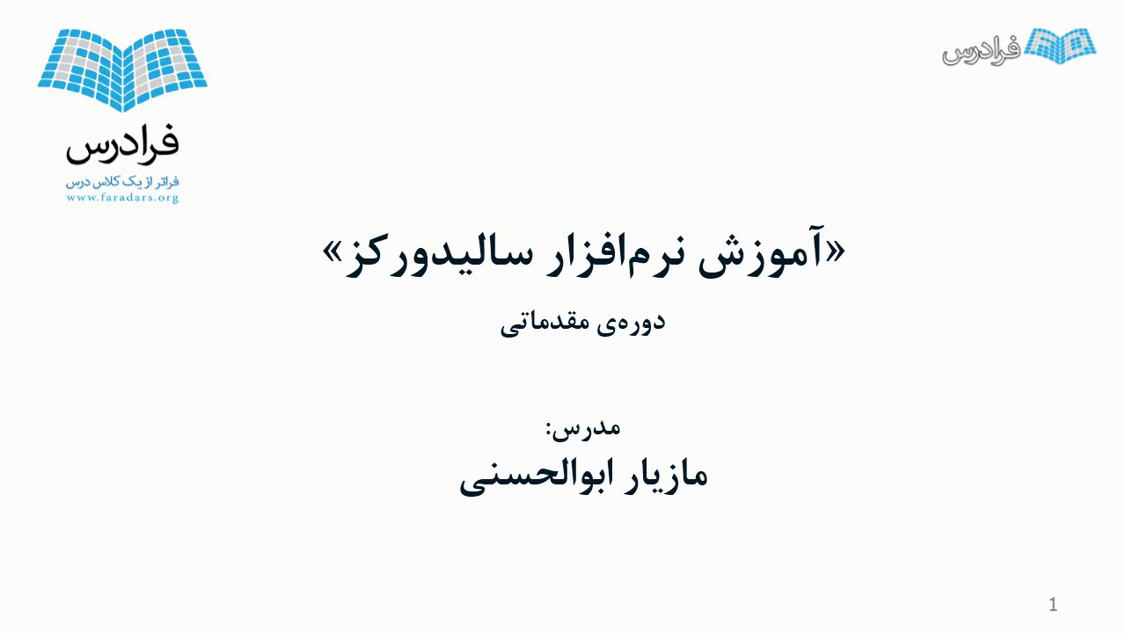
# Step: Advance the slideshow from the title slide to slide 2 introducing Dassault Systèmes
pyautogui.press('Right')
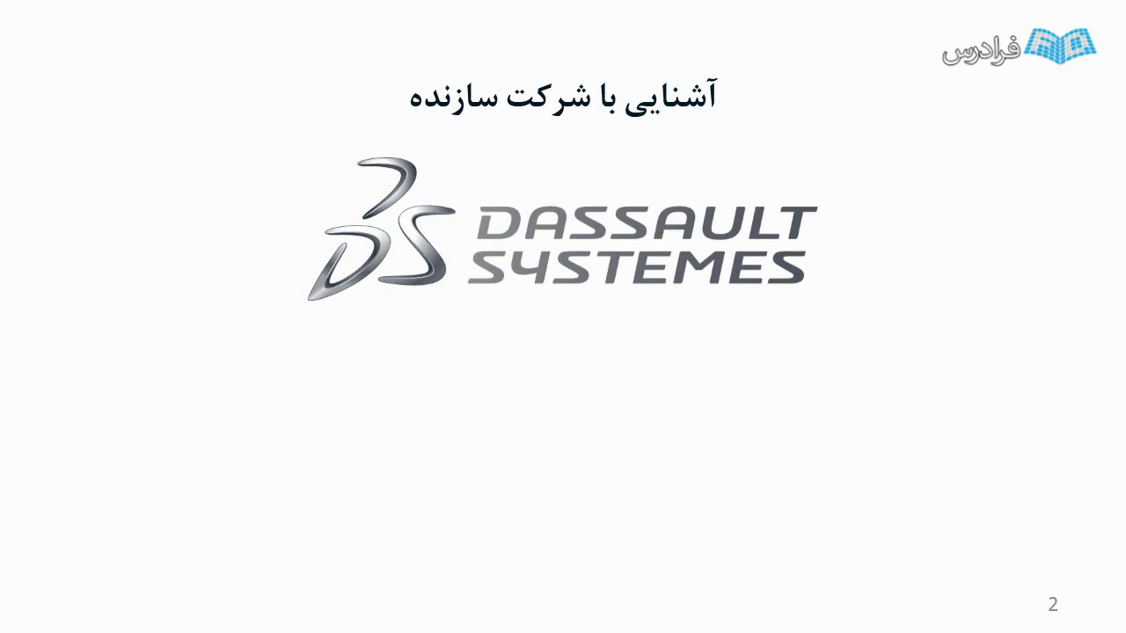
# Step: Reveal the 1981, France and CAD/CAM/CAE/PLM boxes, then advance to the Dassault products slide
pyautogui.press('Right')
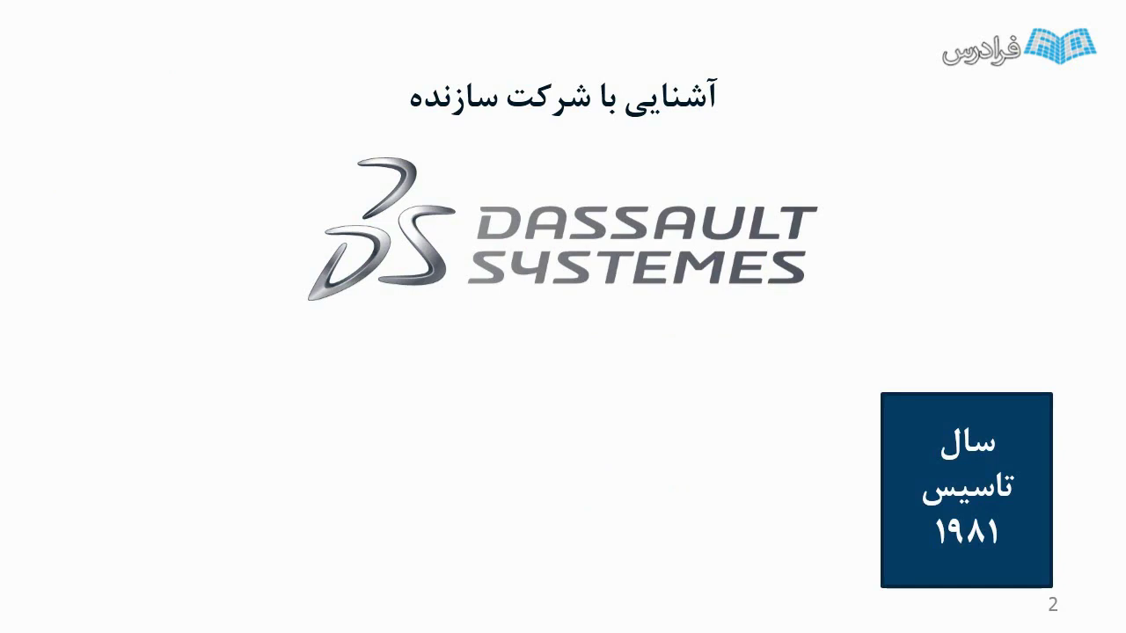
pyautogui.press('Right')
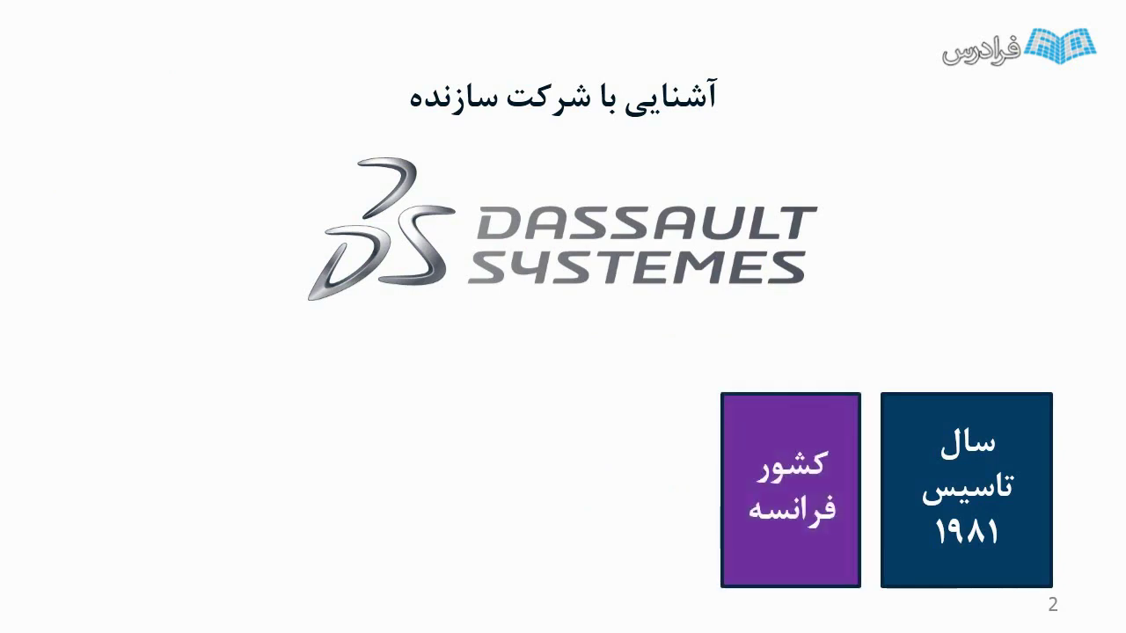
pyautogui.press('Right')
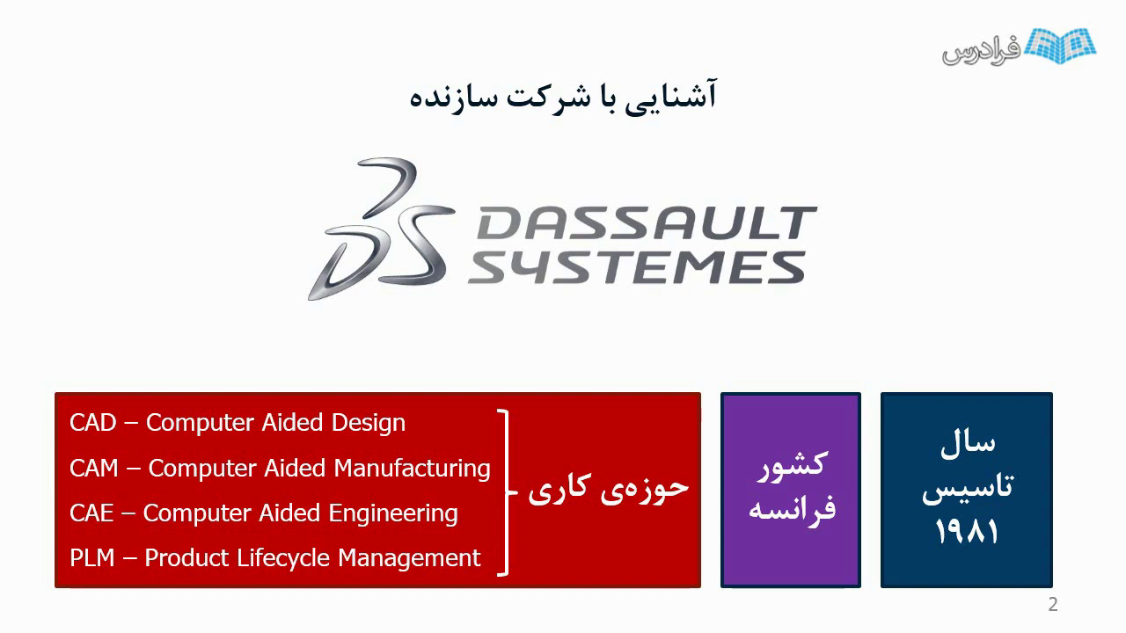
pyautogui.press('Right')
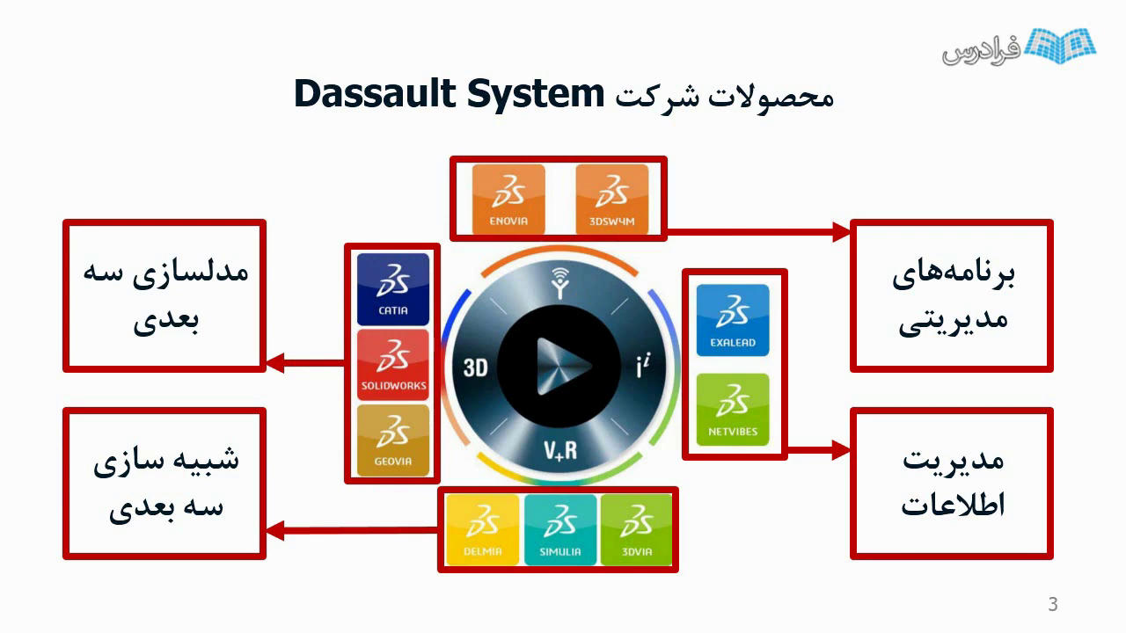
# Step: Show the 'What is SolidWorks?' slide with its bullets, then move to the SolidWorks vs CATIA slide
pyautogui.press('Right')
pyautogui.press('Right')
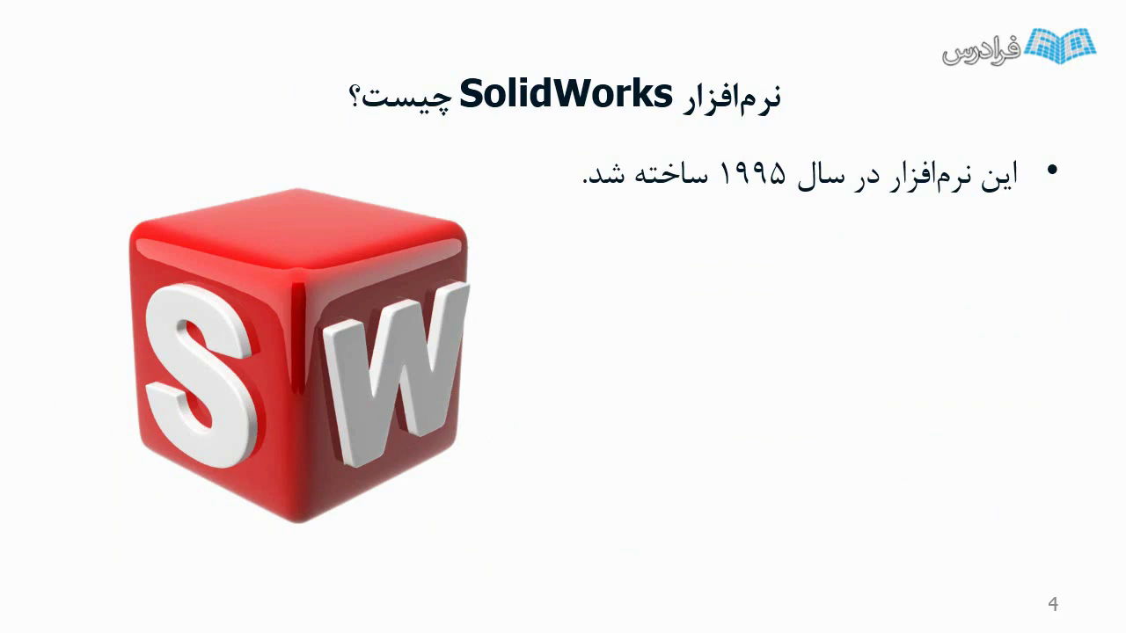
pyautogui.press('Right')
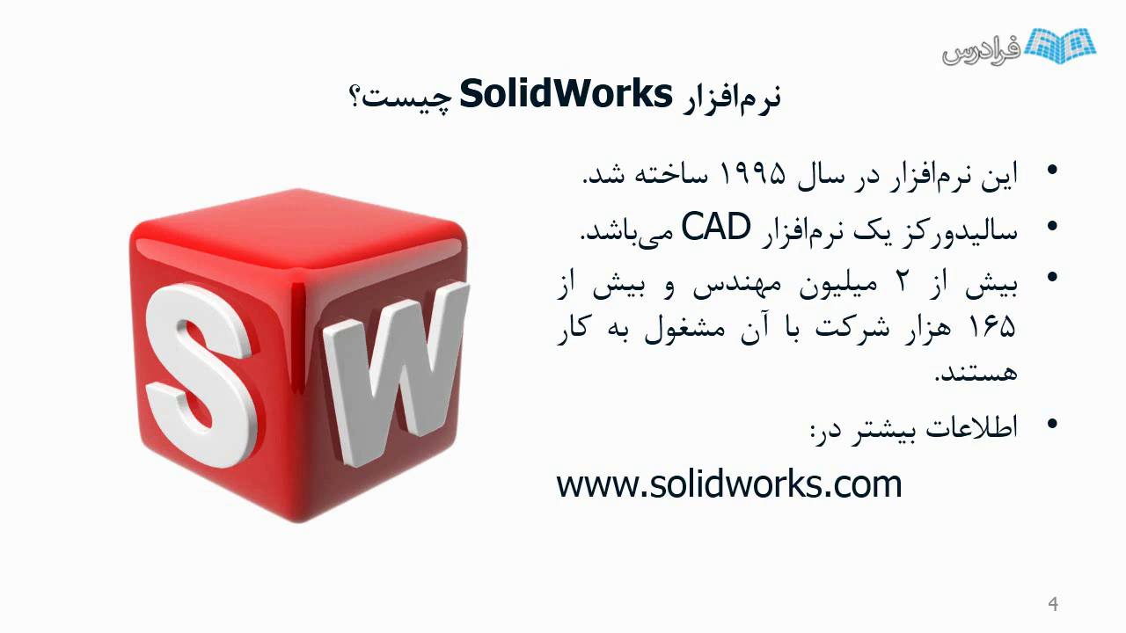
pyautogui.press('Right')
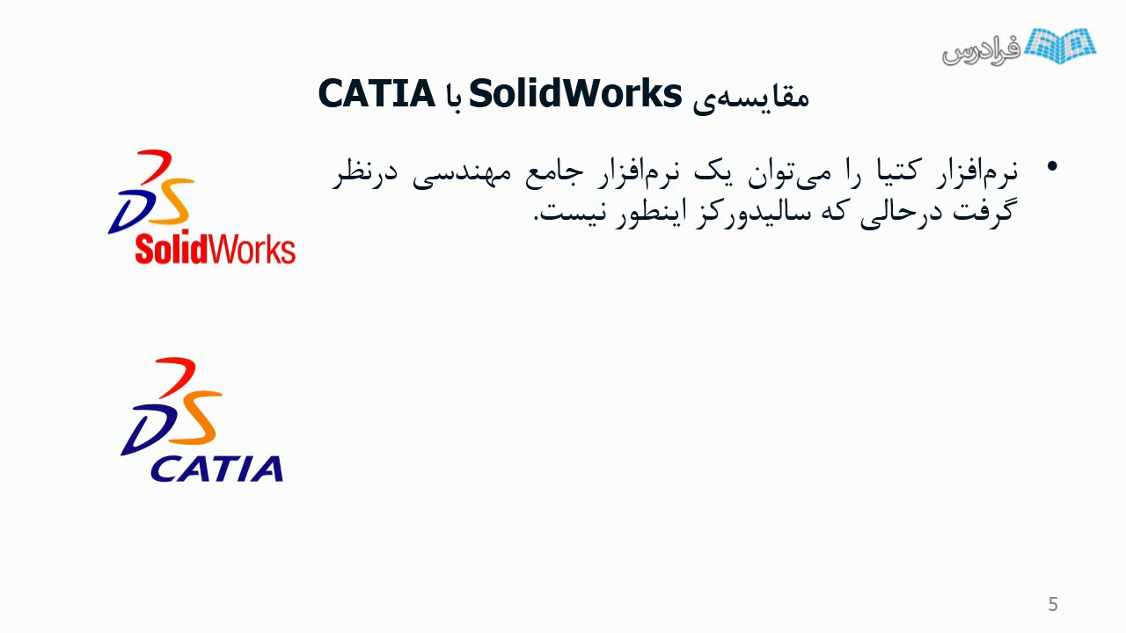
# Step: Reveal the user-friendly and CATIA higher-price bullets, then advance to the price table slide
pyautogui.press('Right')
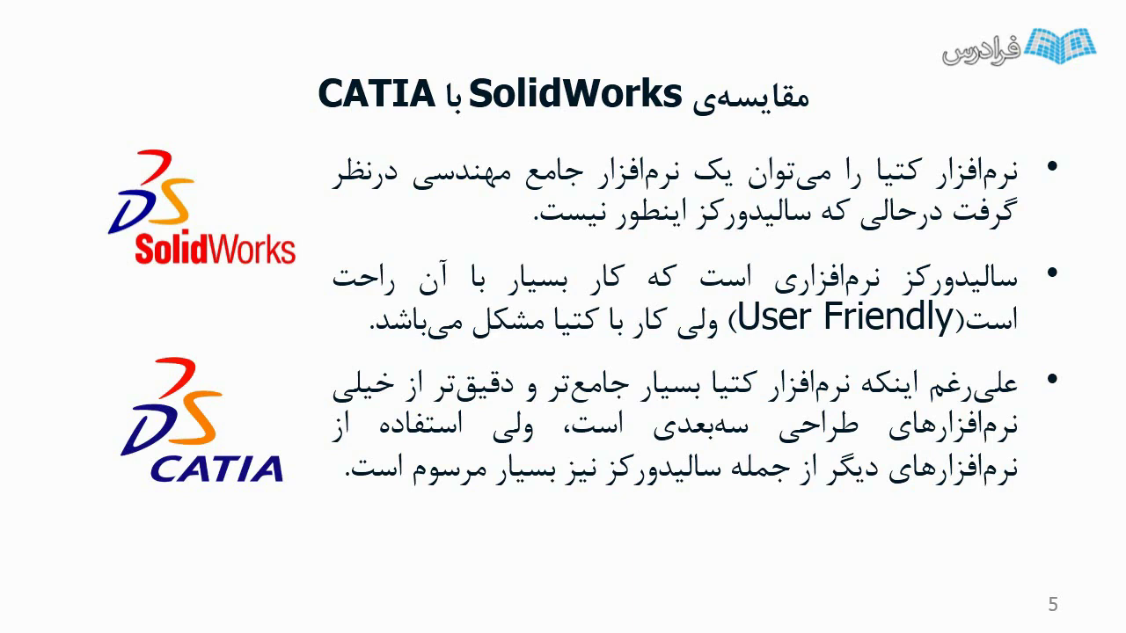
pyautogui.press('Right')
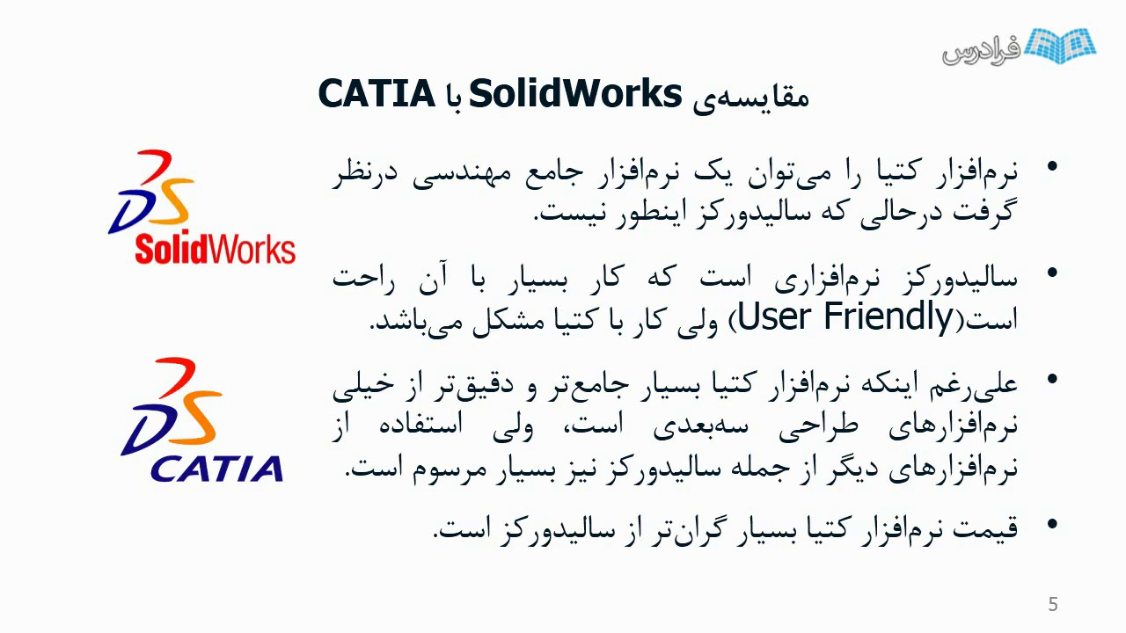
pyautogui.press('Right')
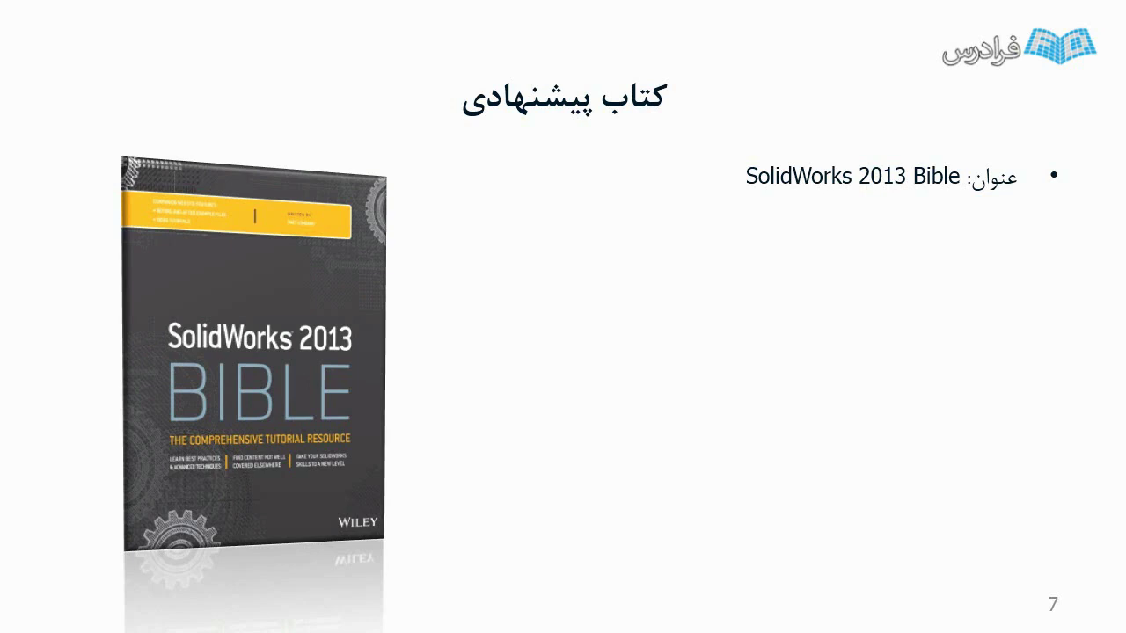
# Step: Reveal the book's author, publisher Wiley and 2013 publication year bullets
pyautogui.press('Right')
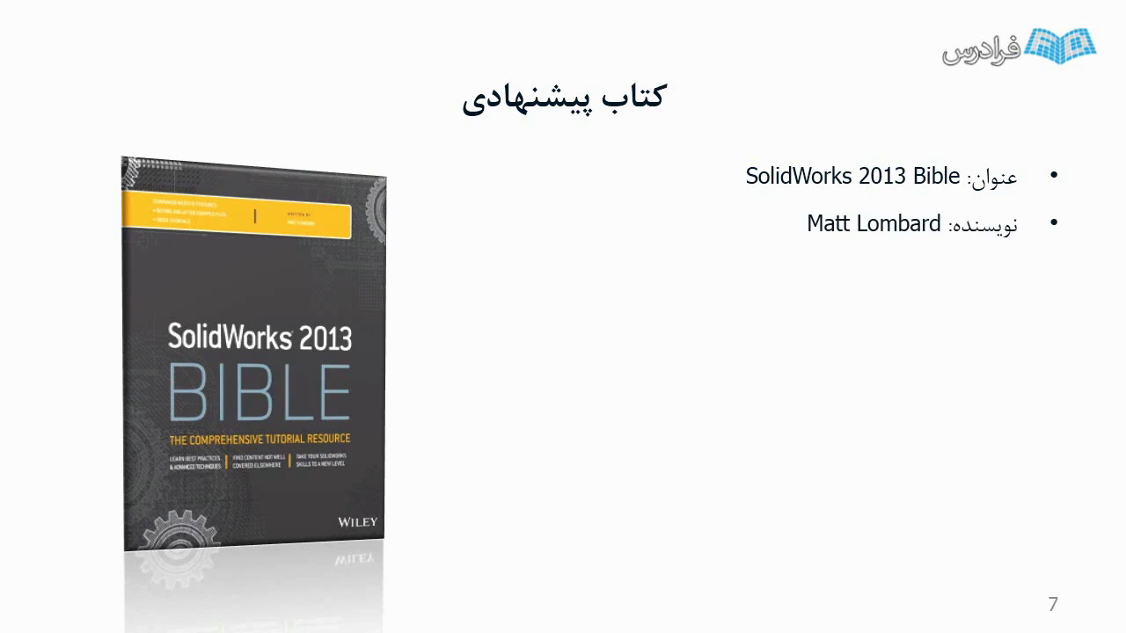
pyautogui.press('Right')
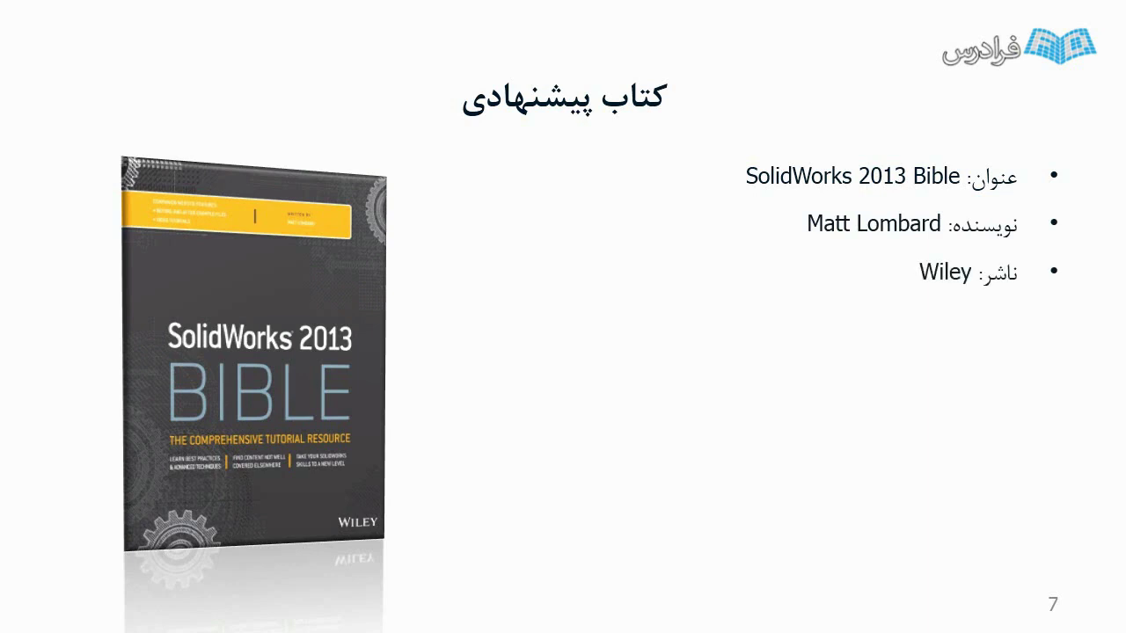
pyautogui.press('Right')
pyautogui.press('Right')
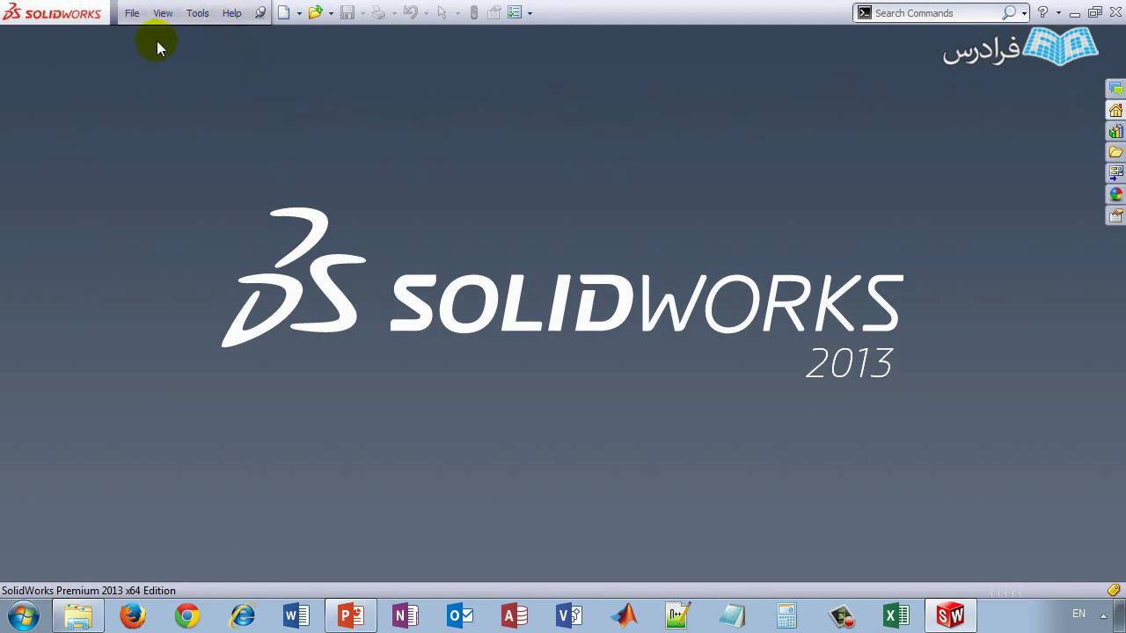
pyautogui.click(132, 13)
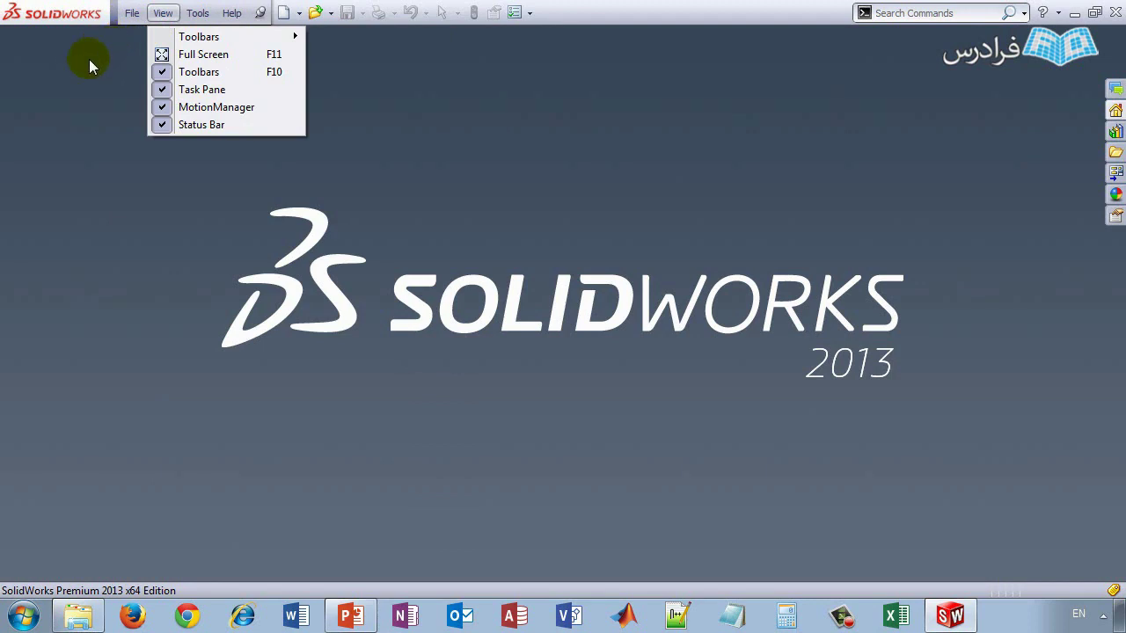
pyautogui.click(89, 59)
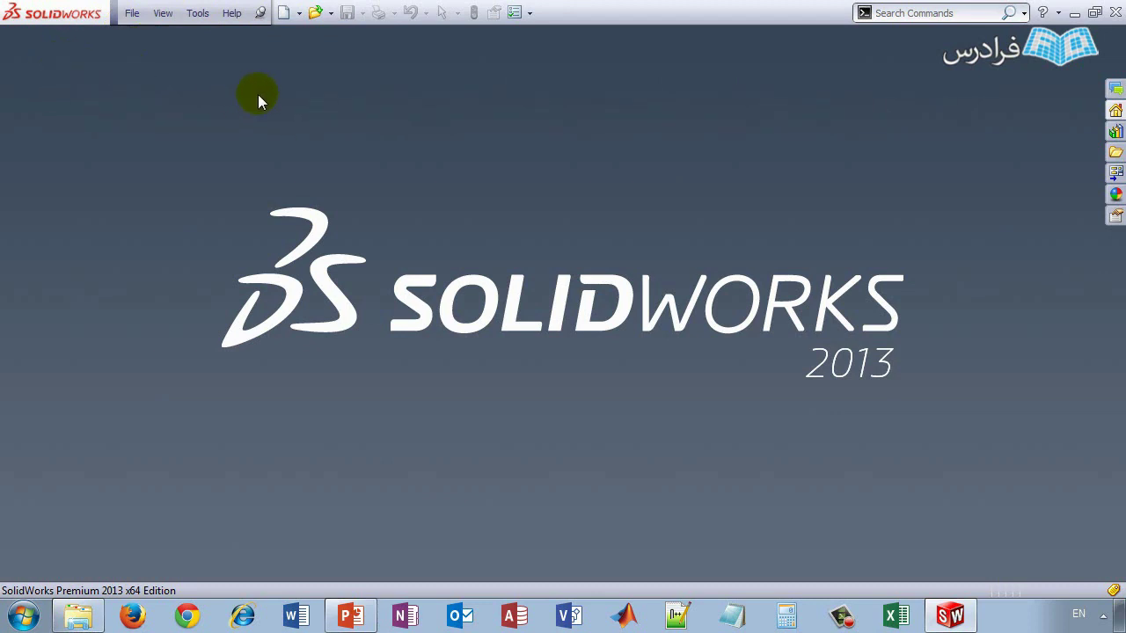
# Step: Unpin the SOLIDWORKS menu bar so it hides, opening and dismissing the Help menu
pyautogui.click(261, 16)
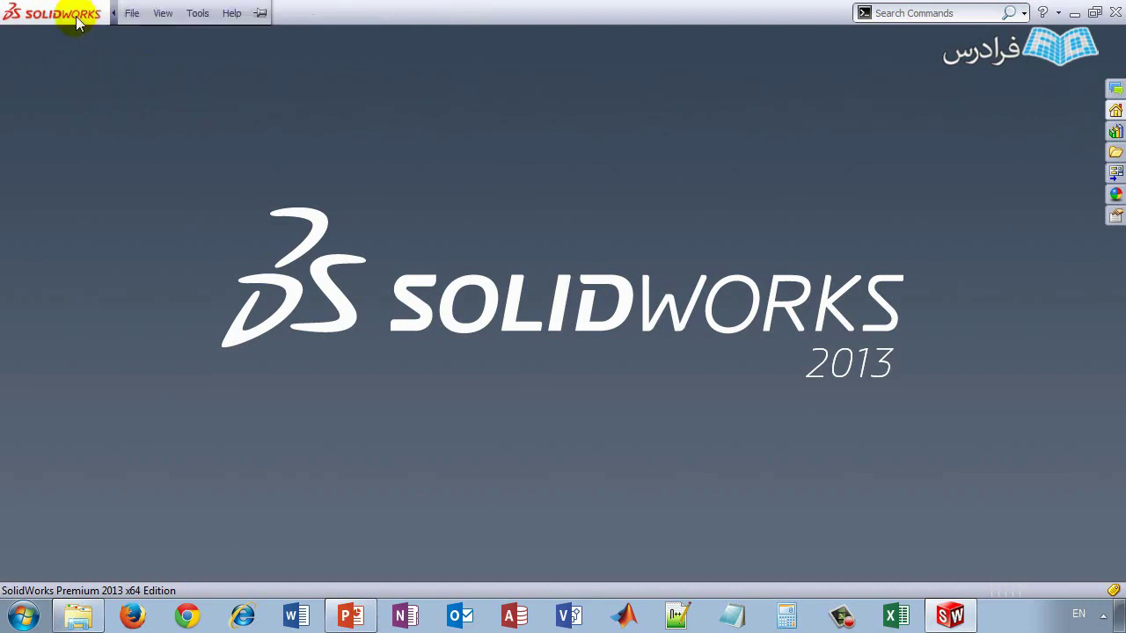
pyautogui.click(132, 13)
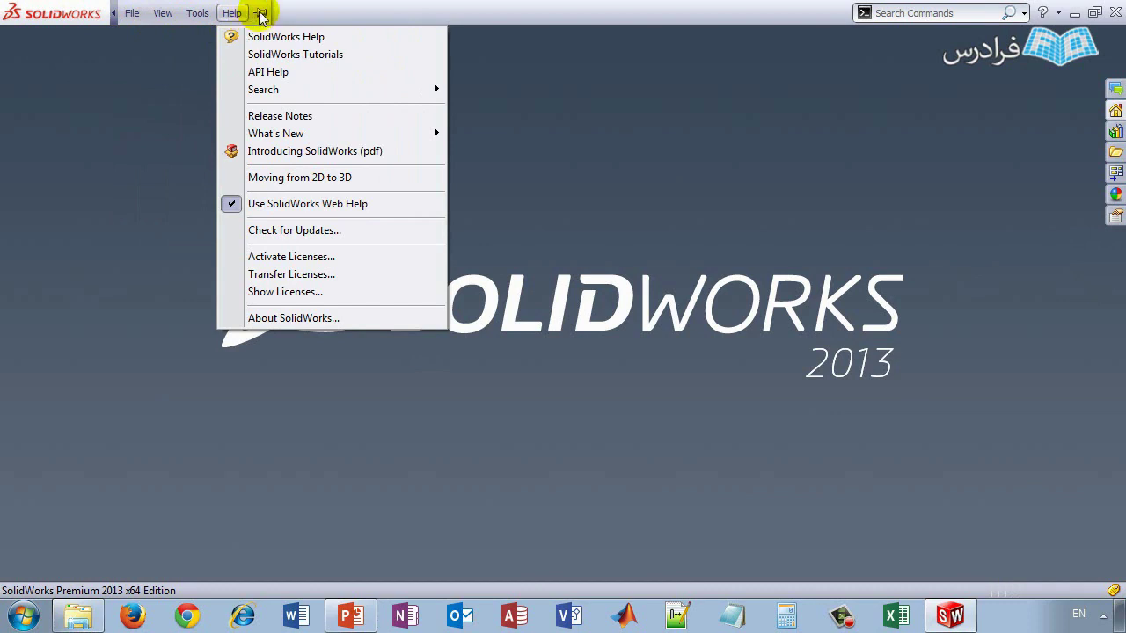
pyautogui.click(155, 49)
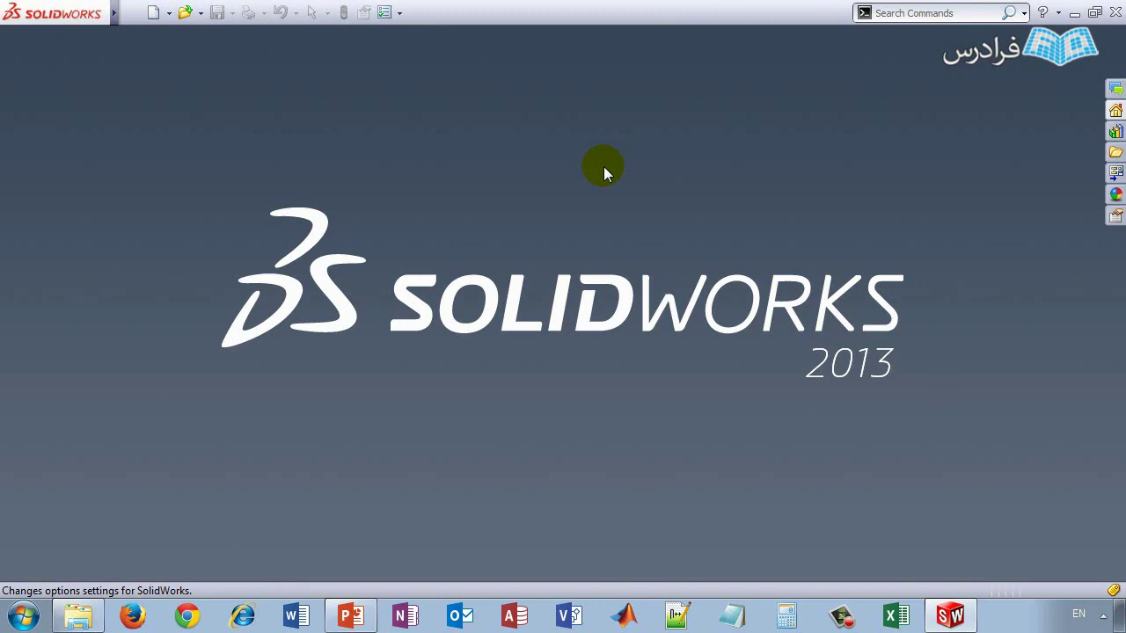
# Step: Open the Options button's dropdown showing Options, Add-Ins and Save/Restore Settings
pyautogui.click(400, 14)
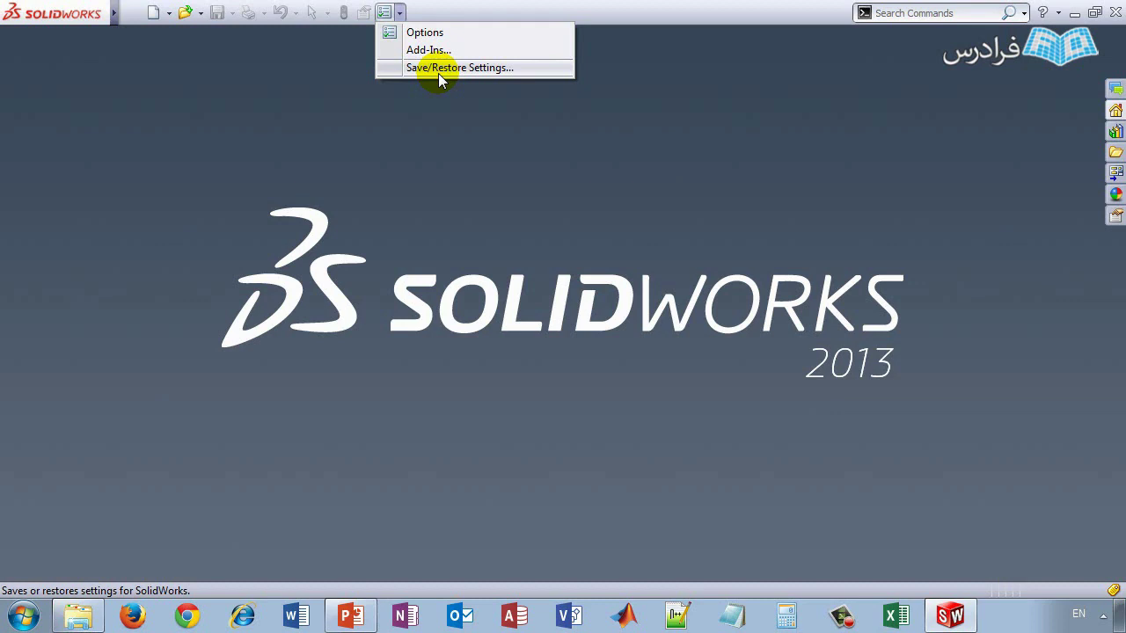
# Step: Start and cancel the Copy Settings Wizard without copying settings, then open the Help dropdown
pyautogui.click(440, 71)
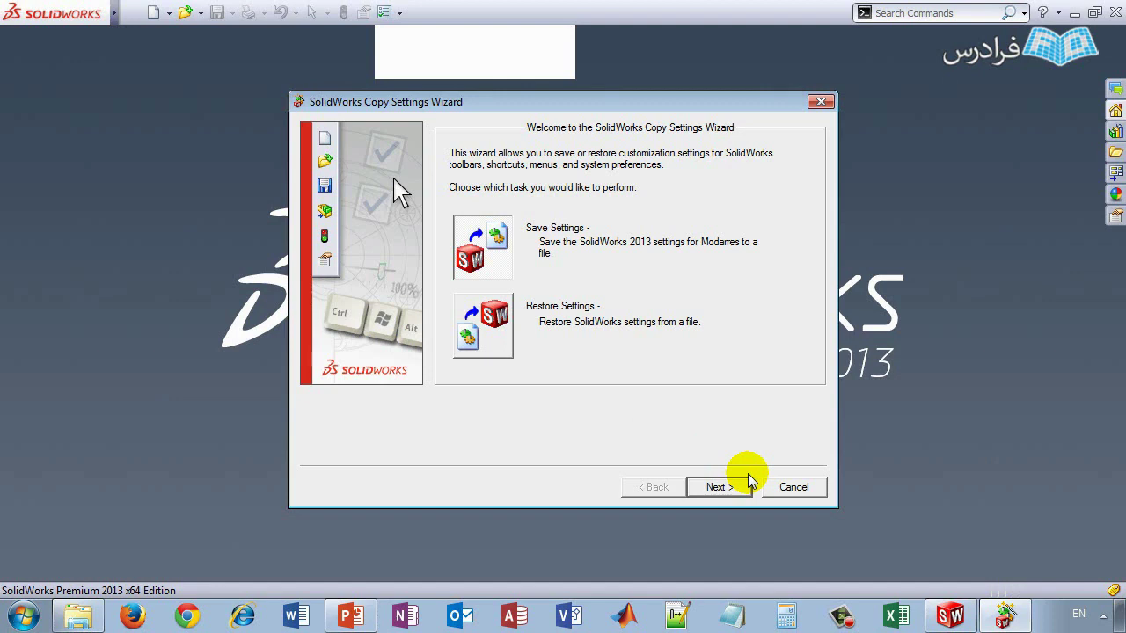
pyautogui.click(792, 488)
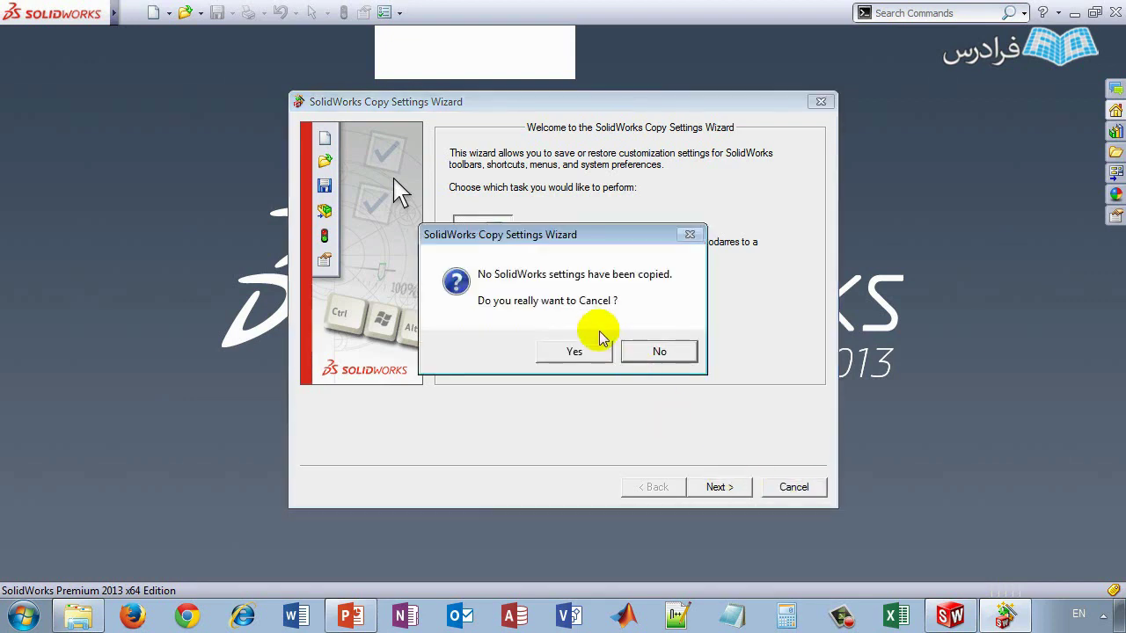
pyautogui.click(572, 352)
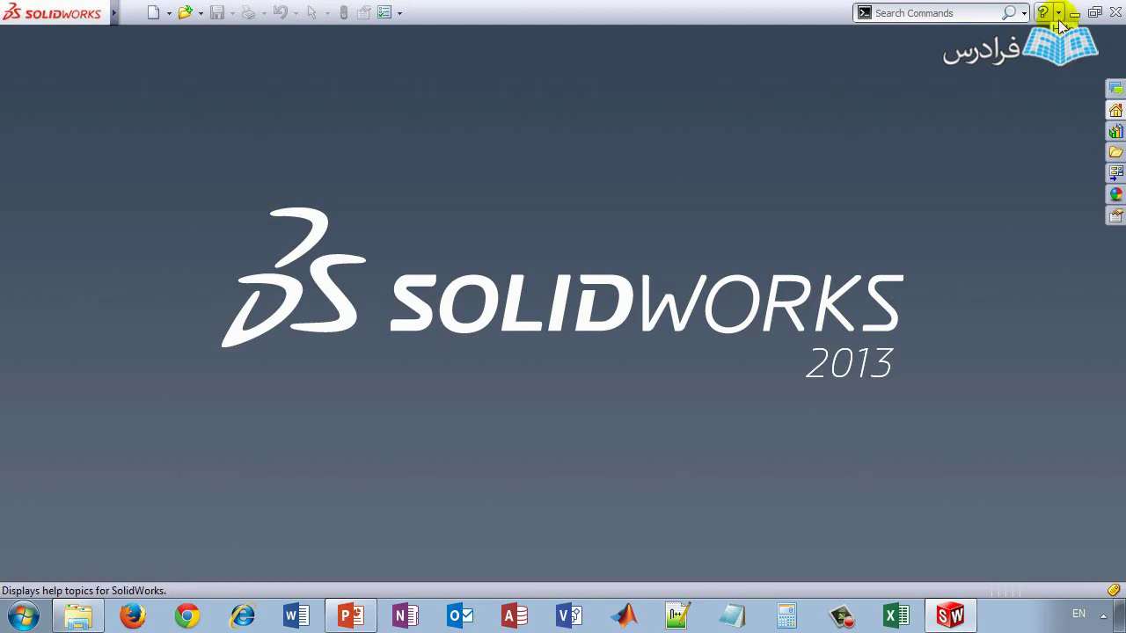
pyautogui.click(1059, 21)
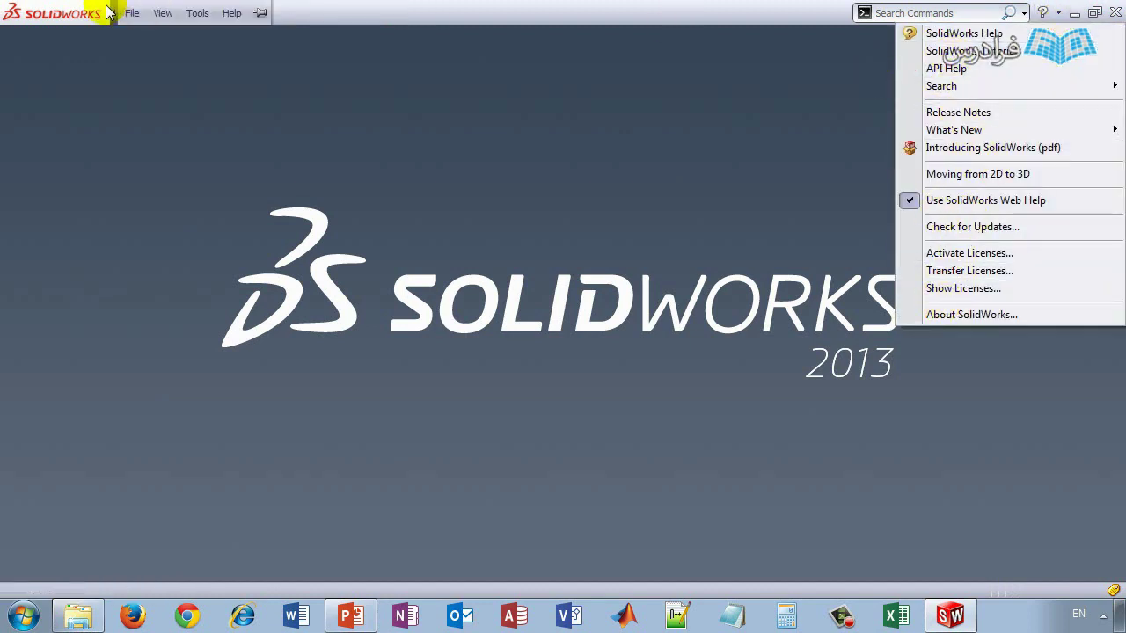
# Step: Open and close the Help options, then click into the Search Commands box
pyautogui.click(231, 14)
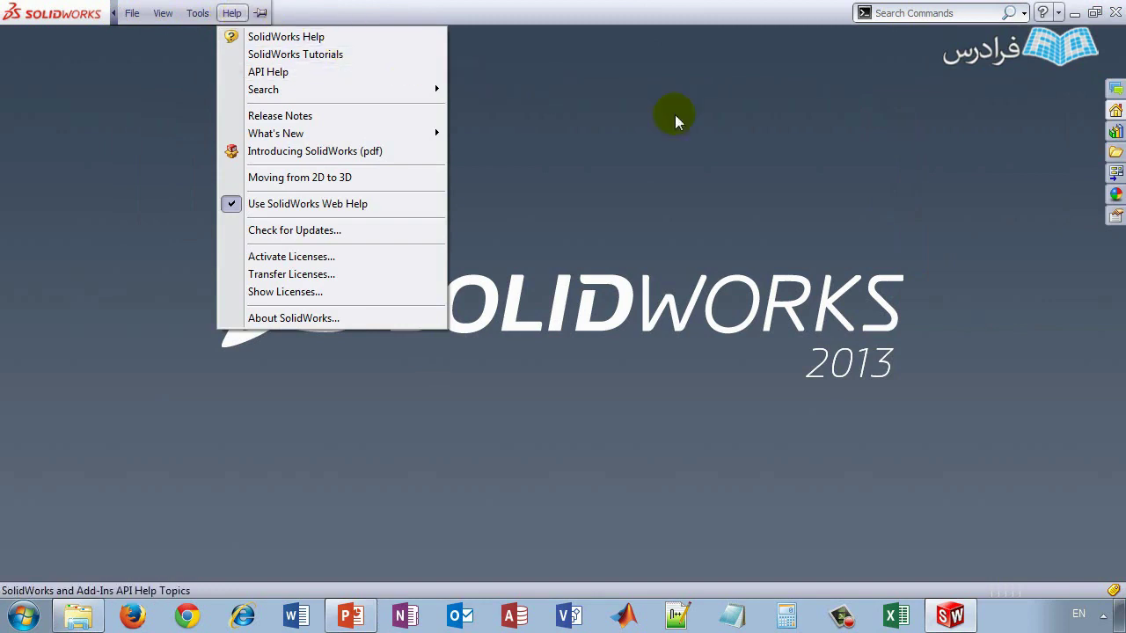
pyautogui.click(942, 125)
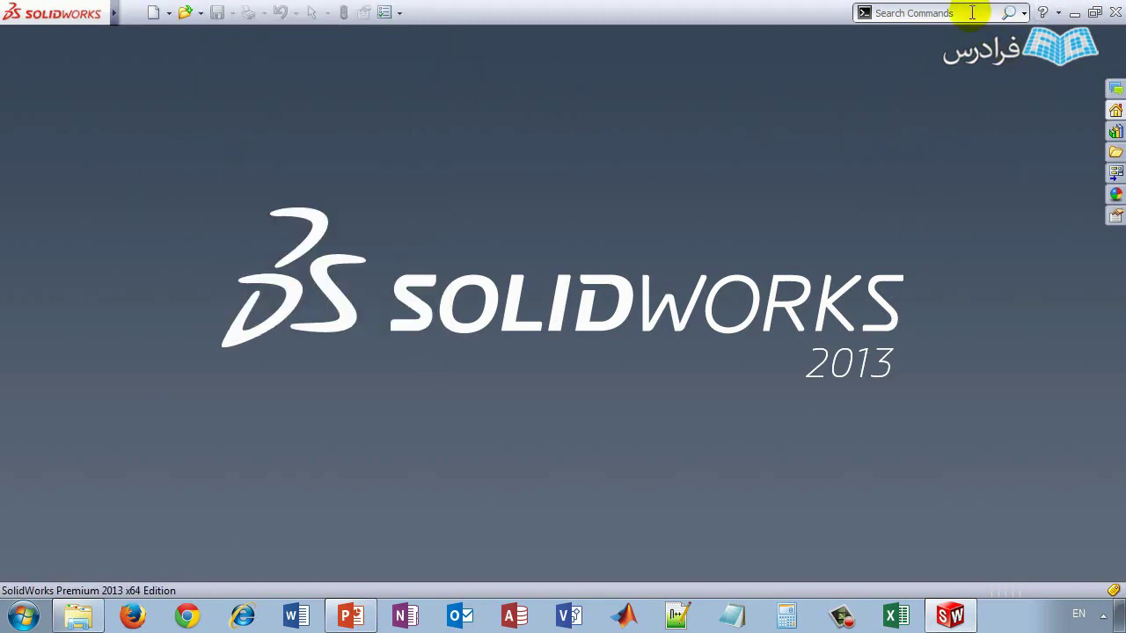
pyautogui.click(972, 13)
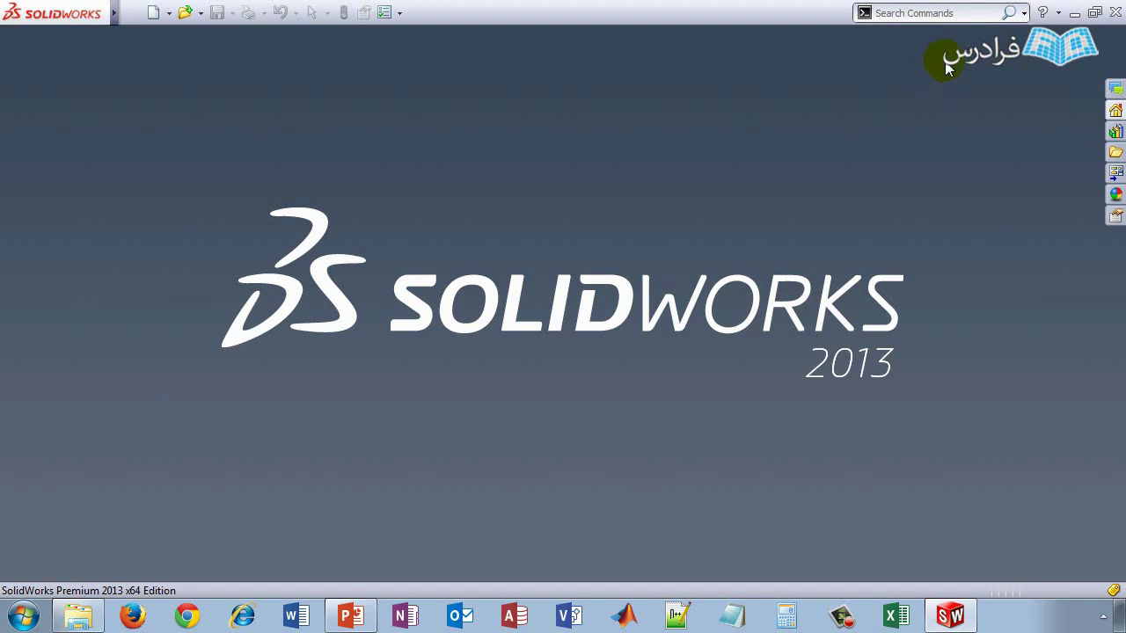
# Step: Switch the search box from Commands to Files and Models
pyautogui.click(1025, 13)
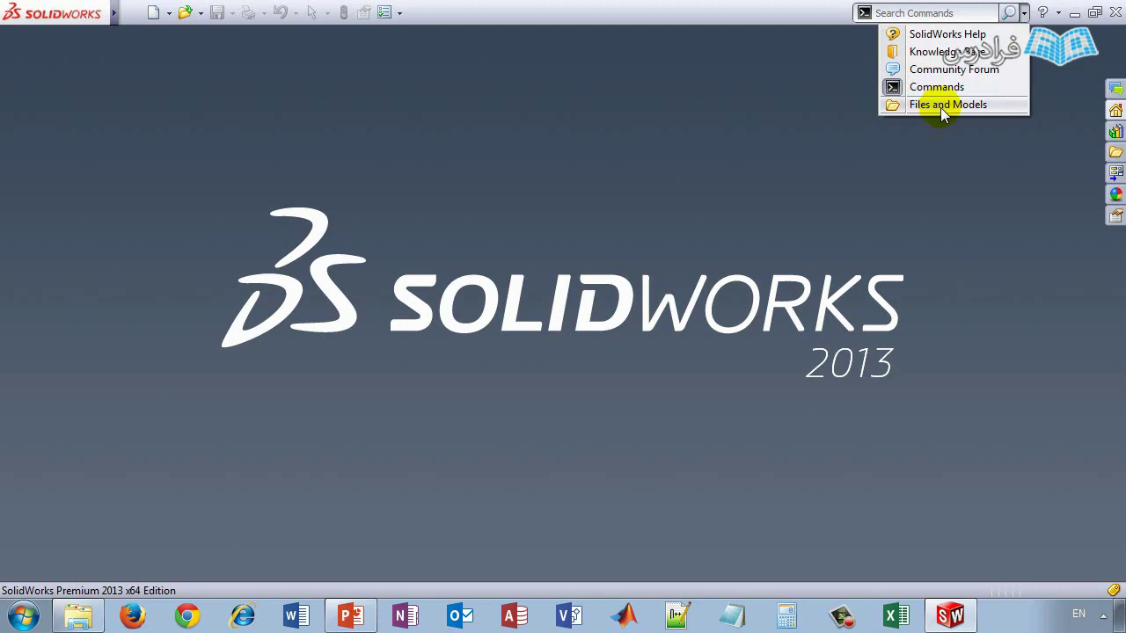
pyautogui.click(943, 105)
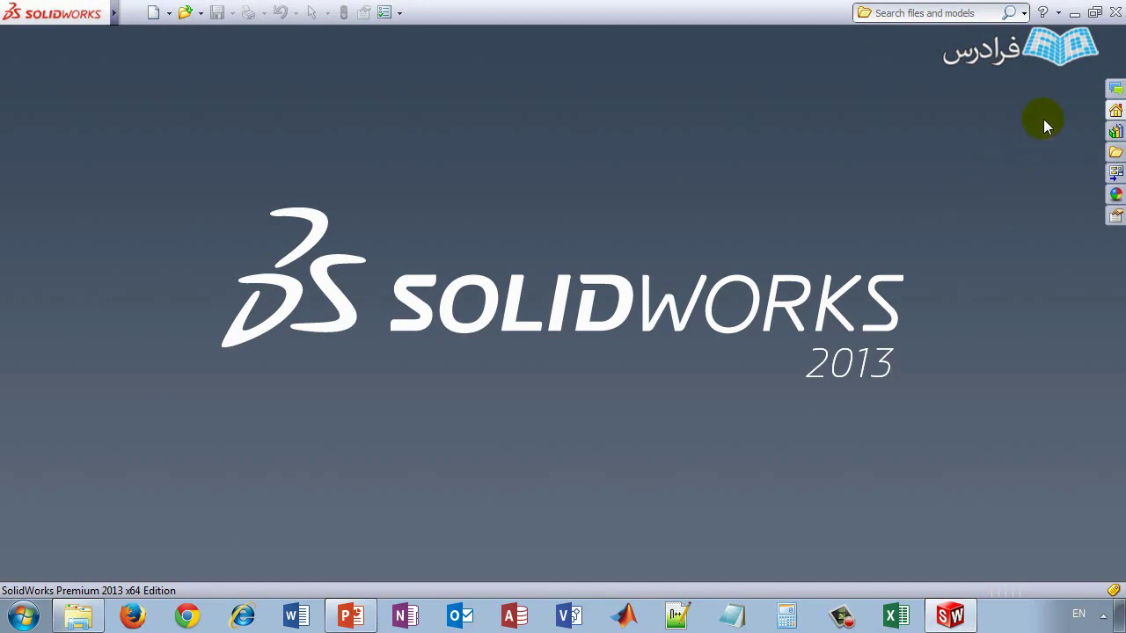
# Step: Switch the task pane to the SolidWorks Forum page, then to SolidWorks Resources
pyautogui.click(1115, 89)
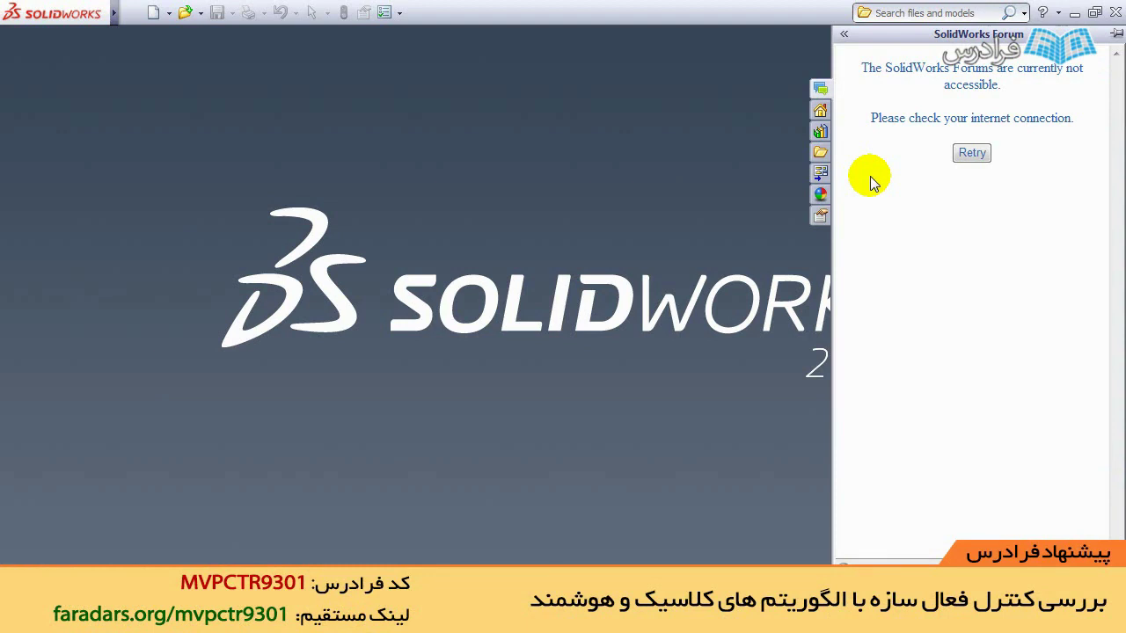
pyautogui.click(819, 114)
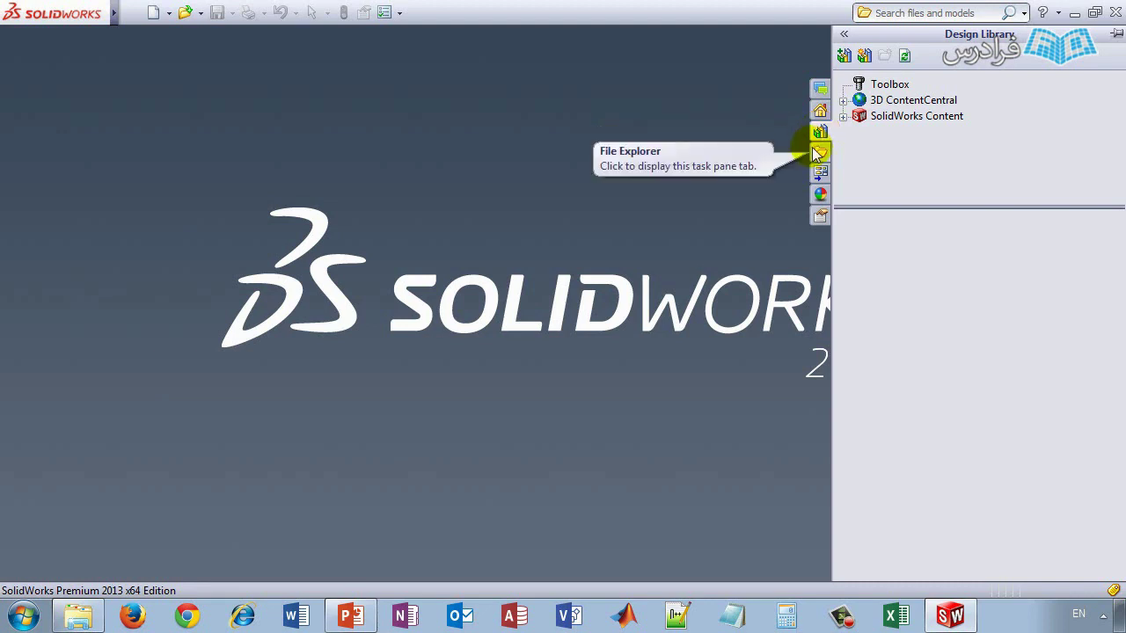
# Step: Browse the Desktop folders in the File Explorer pane, then switch to the View Palette
pyautogui.click(818, 154)
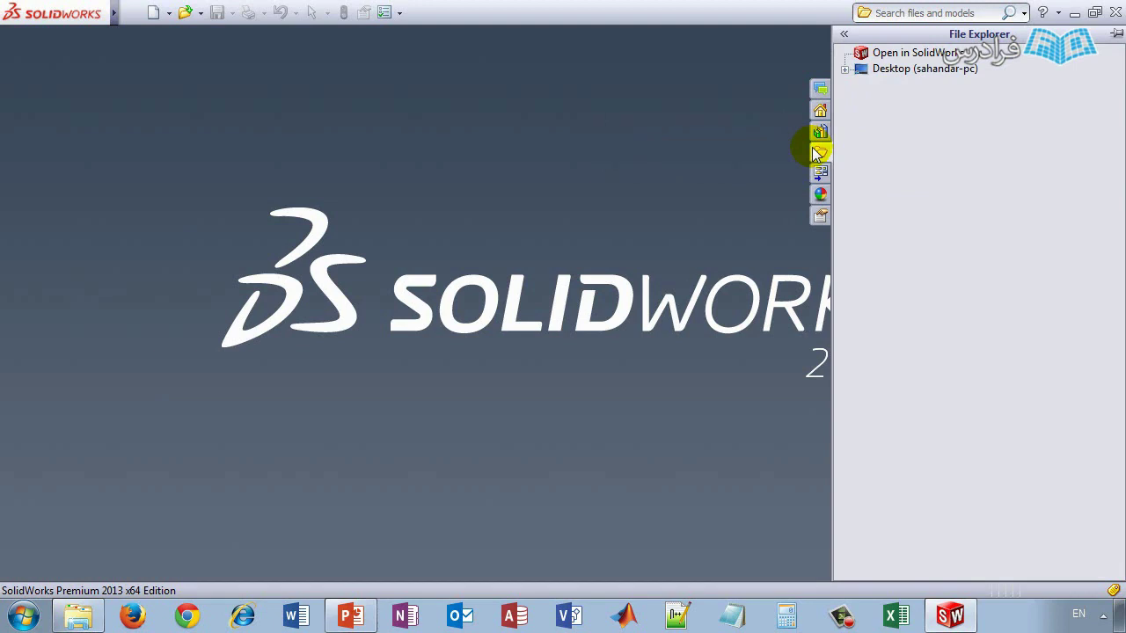
pyautogui.click(845, 69)
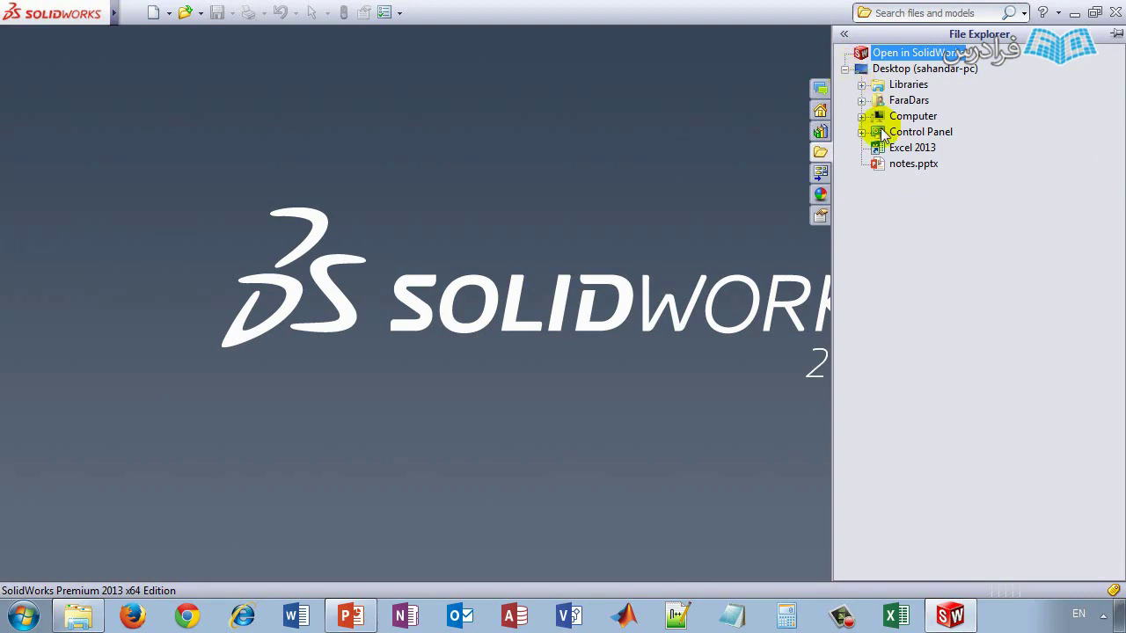
pyautogui.click(820, 174)
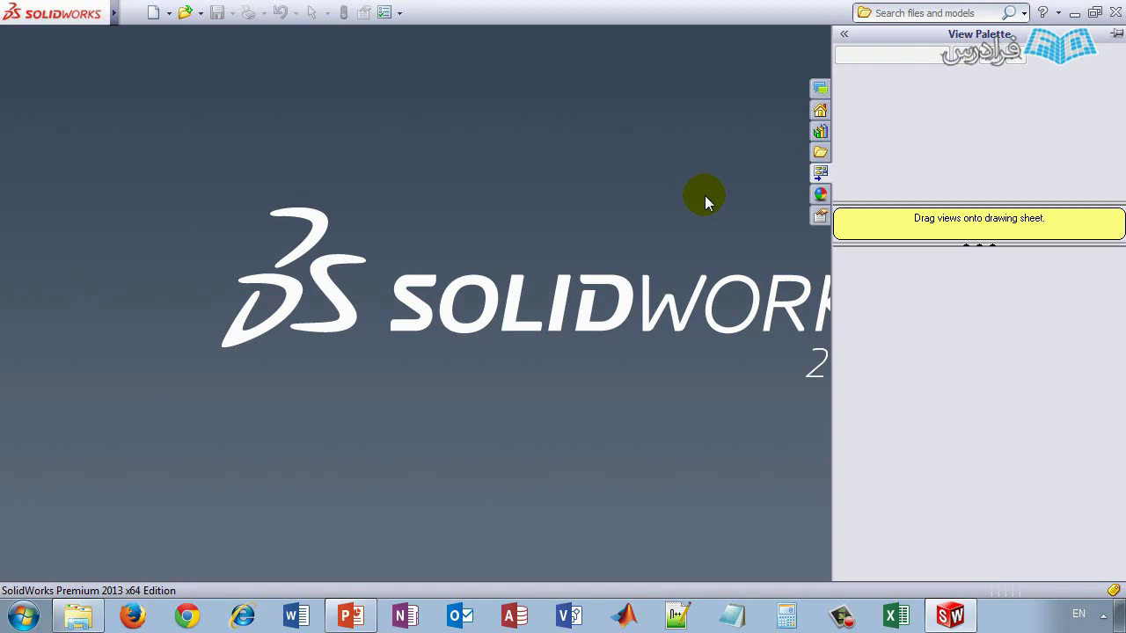
# Step: View the Appearances, Scenes, and Decals page, then the Custom Properties page
pyautogui.click(818, 196)
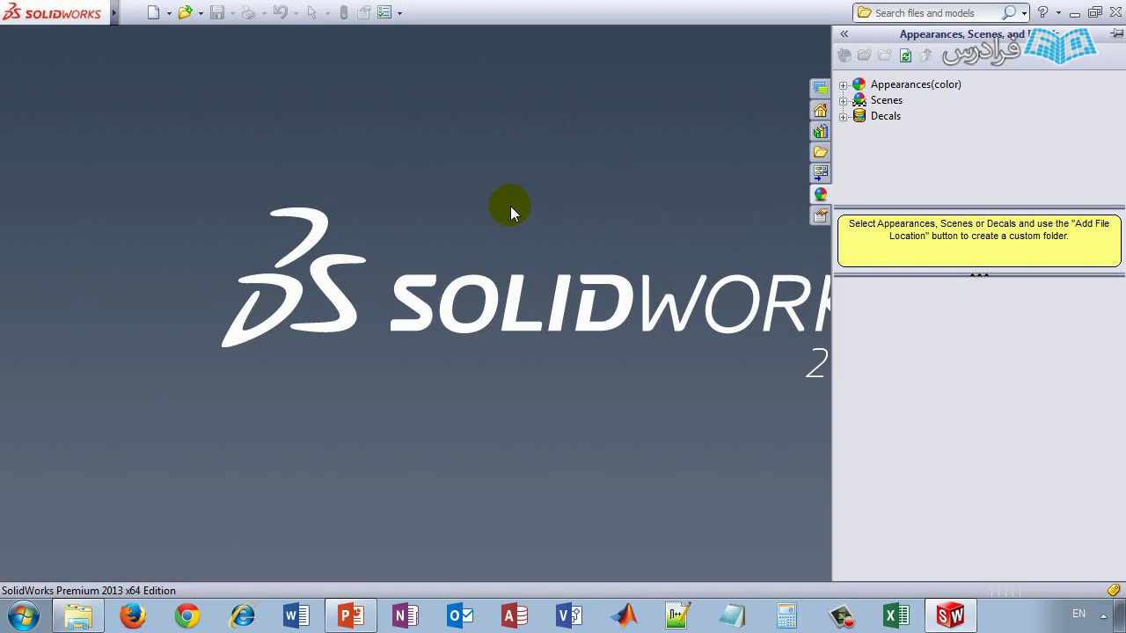
pyautogui.click(819, 216)
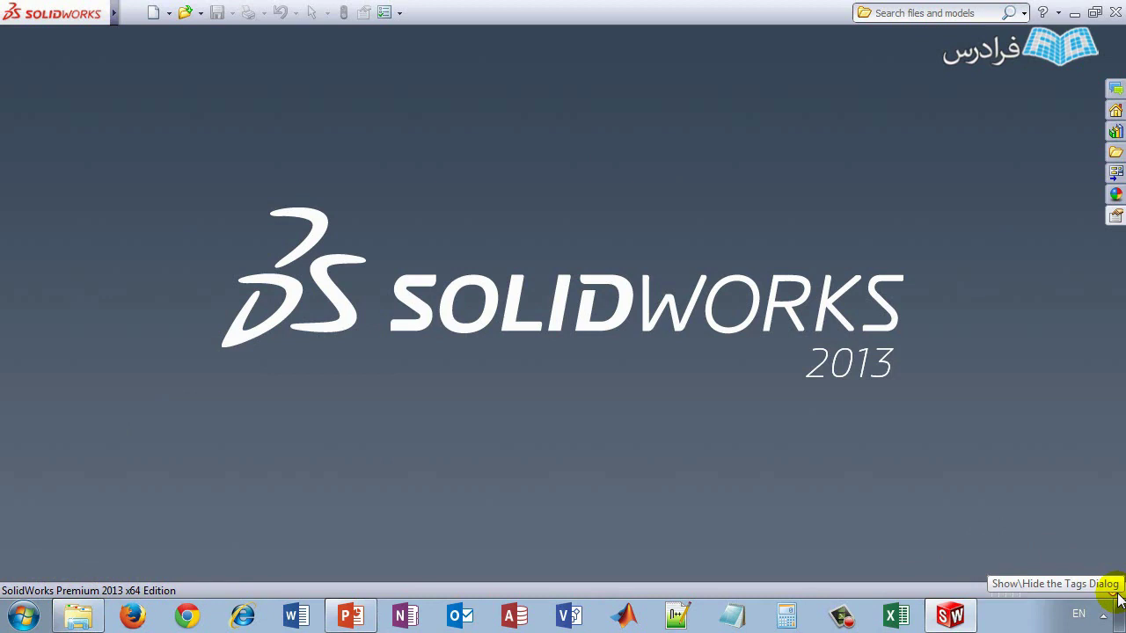
# Step: Open the Tags panel from the Show/Hide Tags icon in the status bar
pyautogui.click(1116, 595)
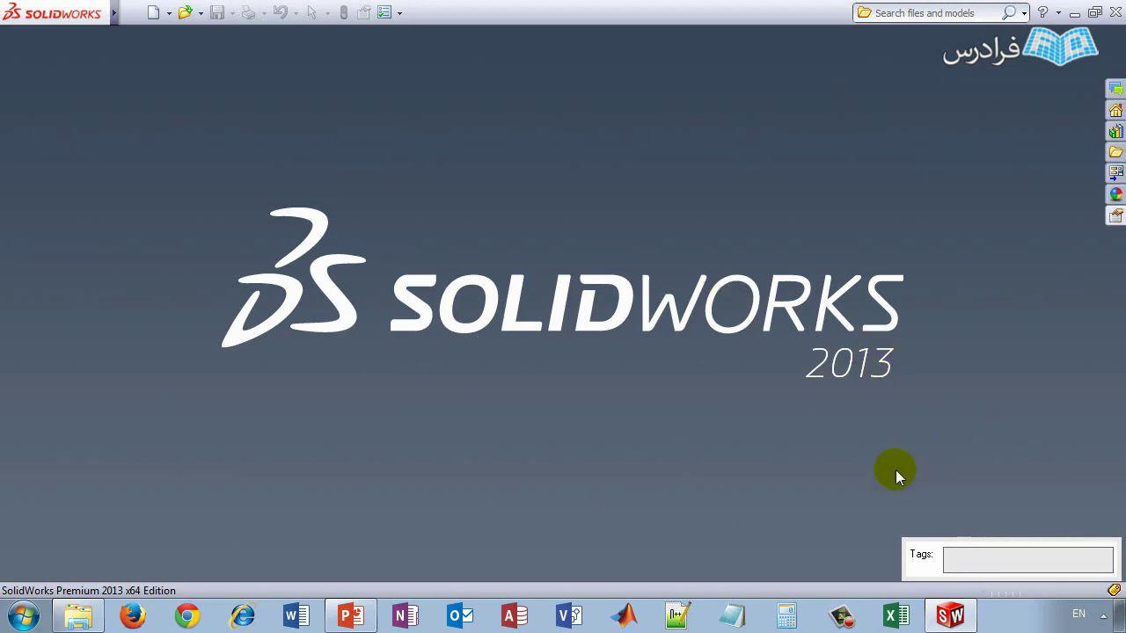
# Step: Close the Tags panel with the status bar Show/Hide Tags icon
pyautogui.click(1113, 592)
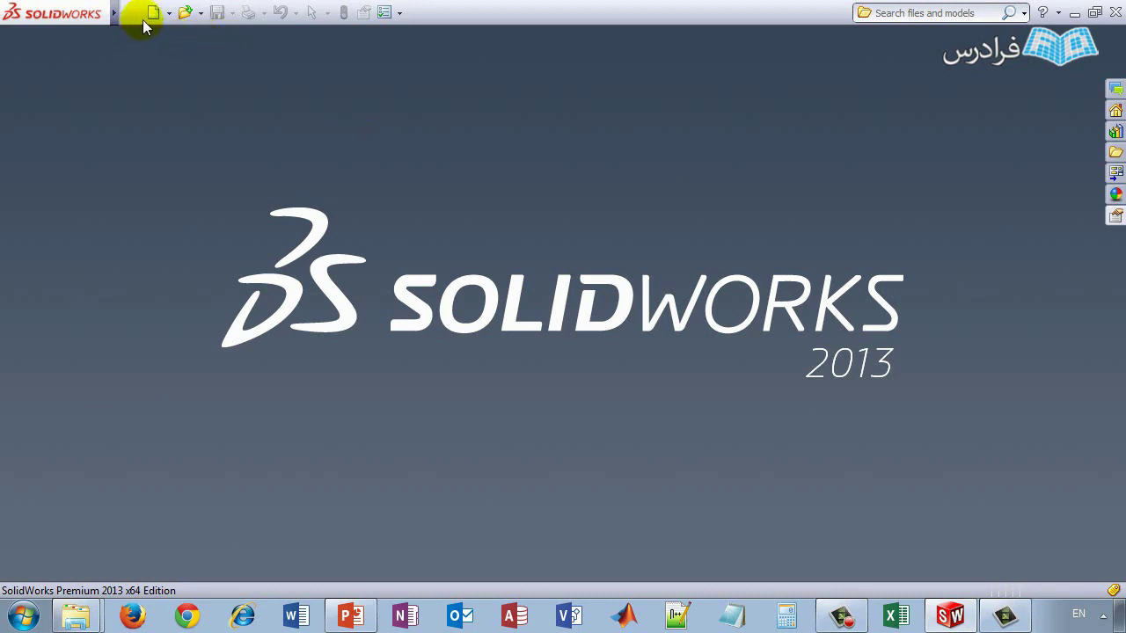
pyautogui.moveTo(112, 13)
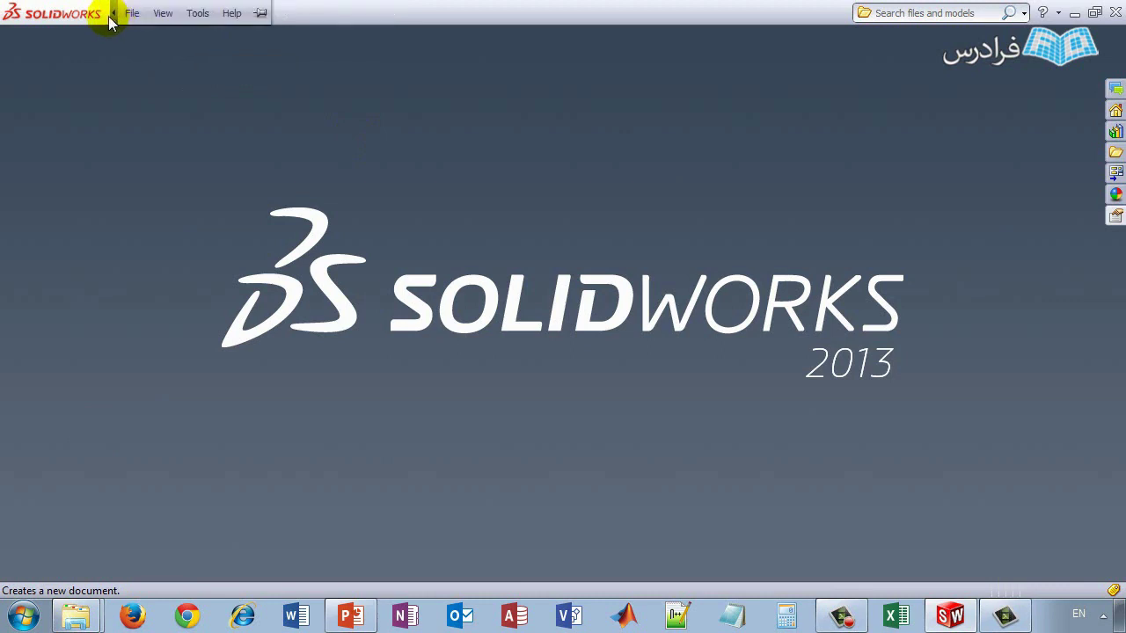
pyautogui.click(125, 15)
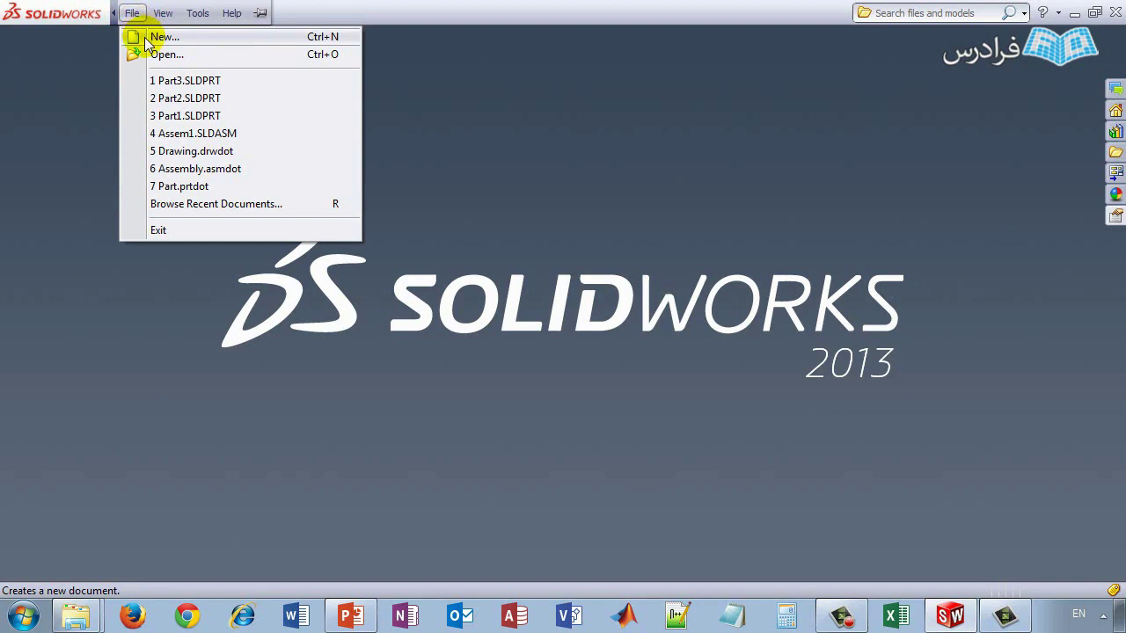
pyautogui.click(510, 132)
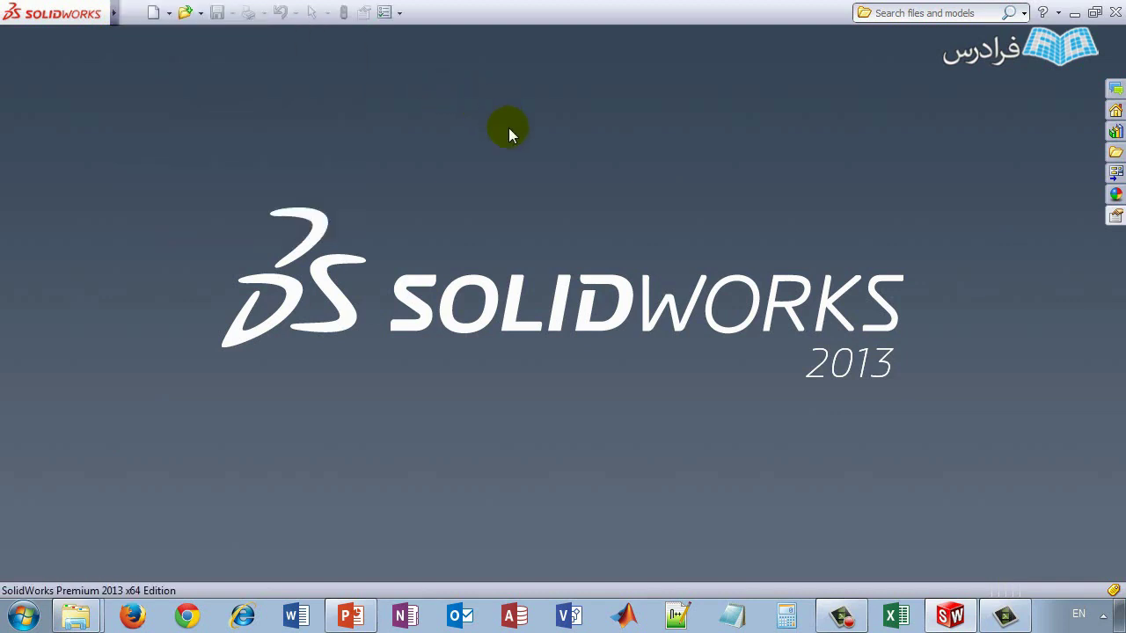
# Step: Start a new document and select the Part template in the Advanced templates view
pyautogui.click(154, 20)
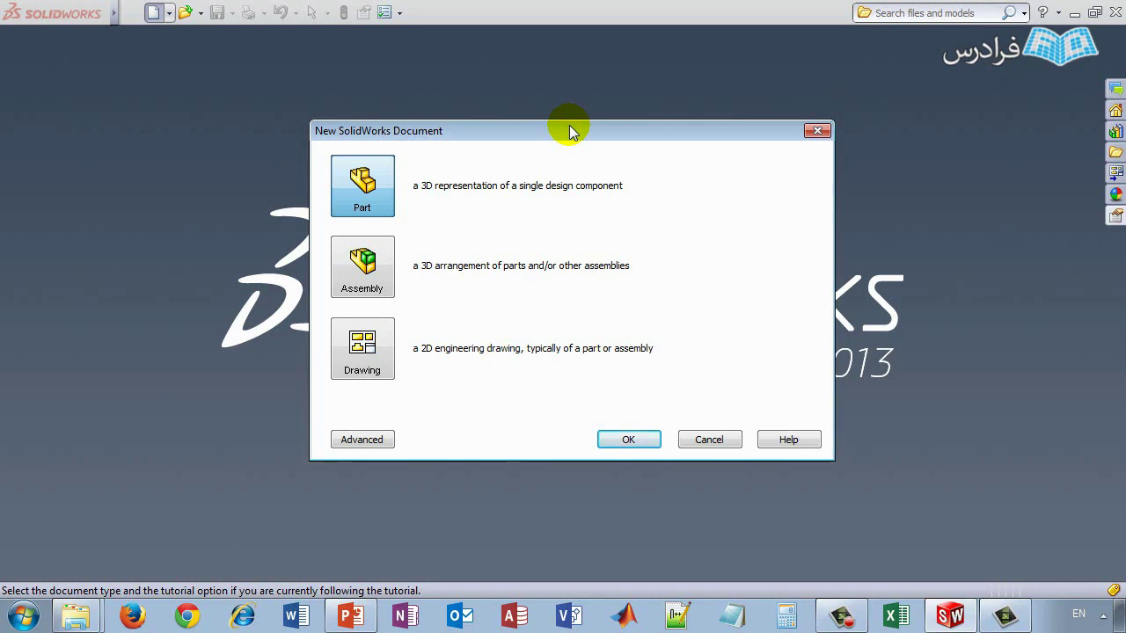
pyautogui.click(381, 441)
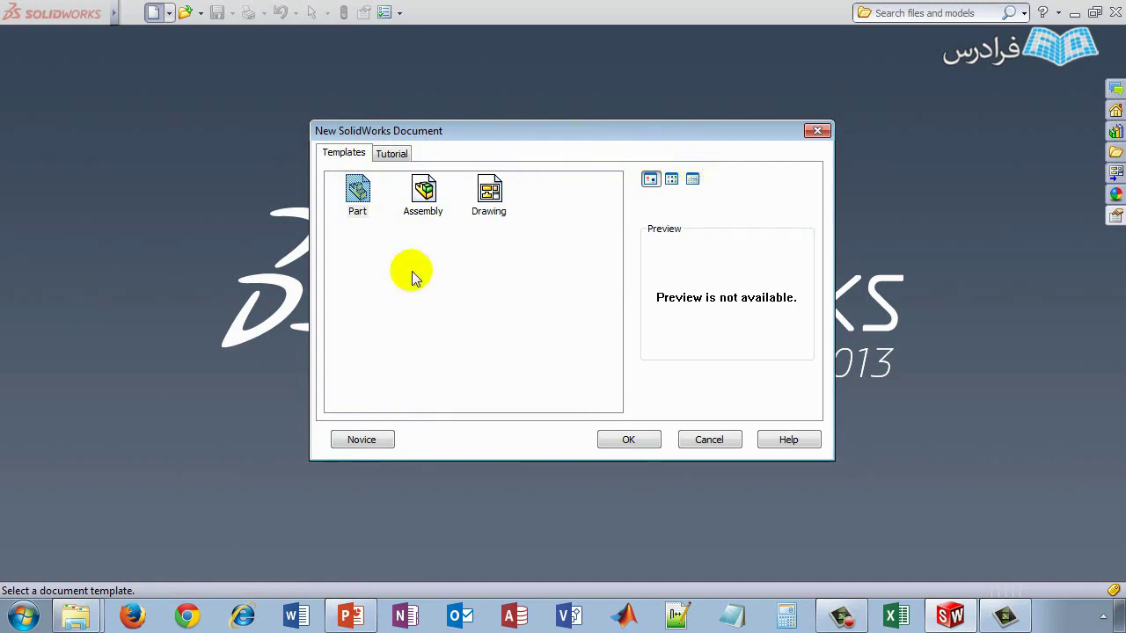
pyautogui.click(361, 214)
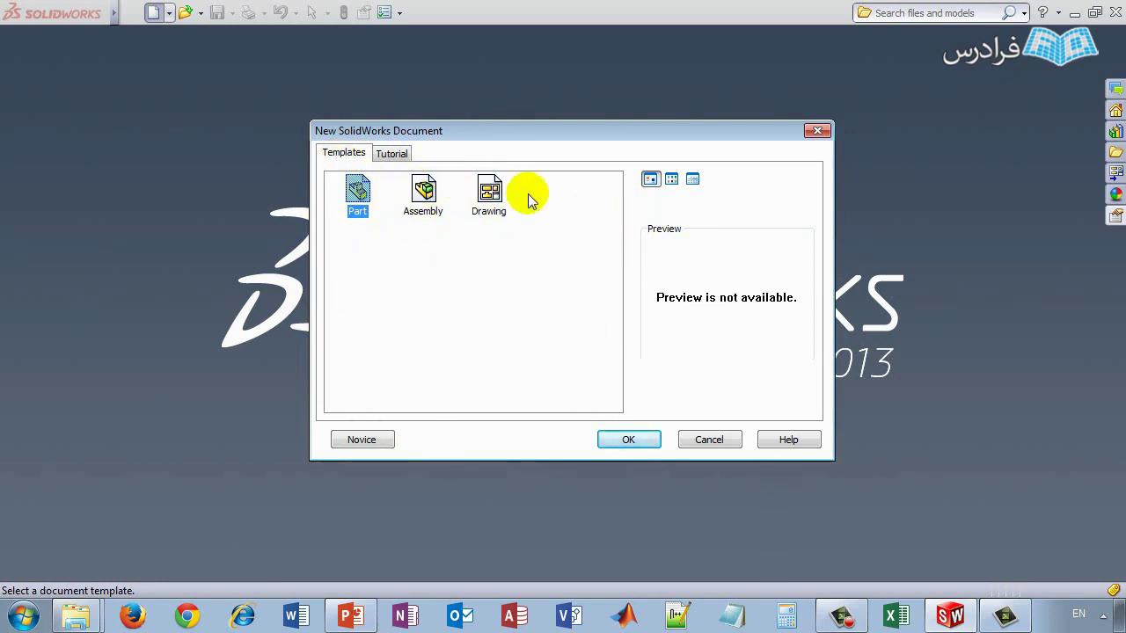
# Step: Switch the New SolidWorks Document dialog to the Novice view with Part, Assembly and Drawing descriptions
pyautogui.click(369, 440)
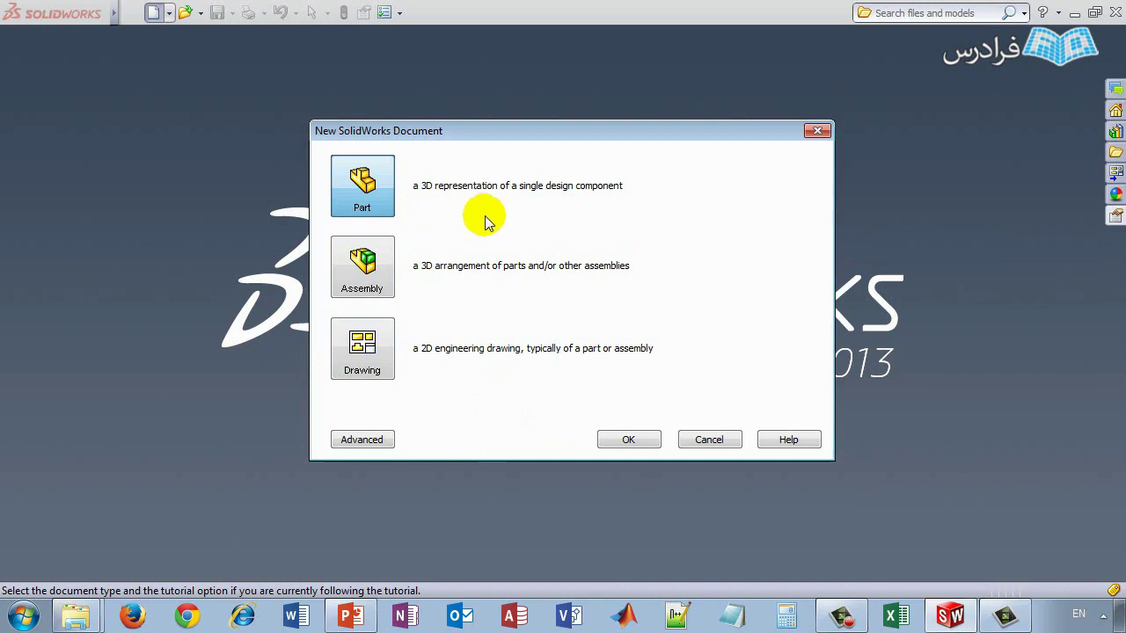
# Step: Create the new Part1 document and glance at the Features and Sketch tabs
pyautogui.click(618, 440)
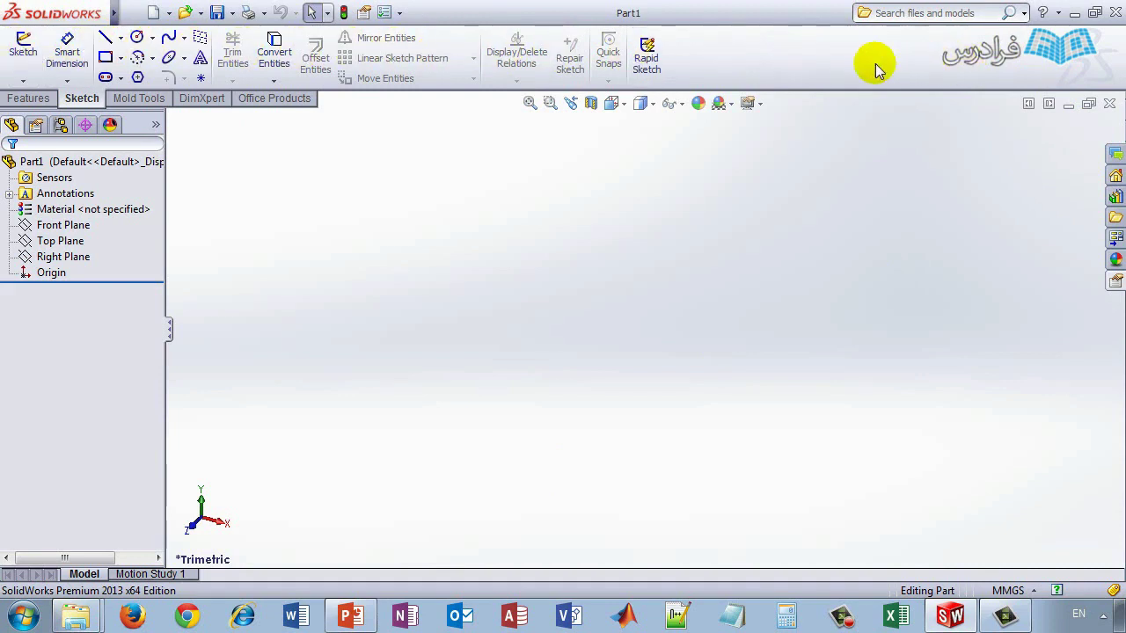
pyautogui.click(28, 98)
pyautogui.click(83, 98)
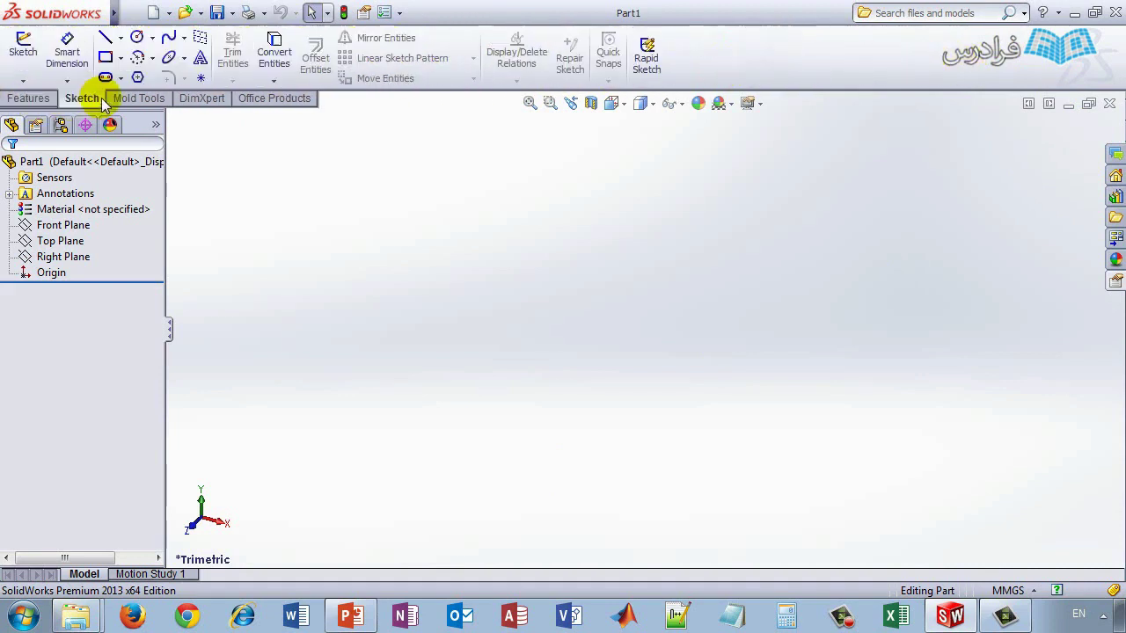
# Step: Cycle through the Mold Tools, Features, Sketch, DimXpert and Office Products tabs, ending on DimXpert
pyautogui.click(150, 101)
pyautogui.click(30, 99)
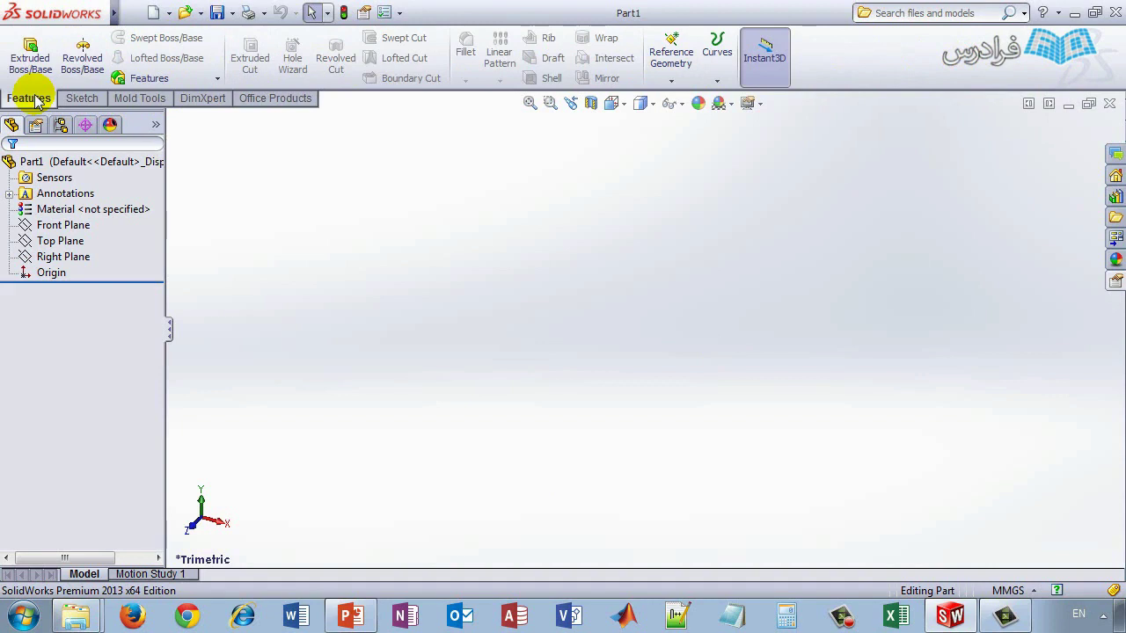
pyautogui.click(82, 98)
pyautogui.click(127, 100)
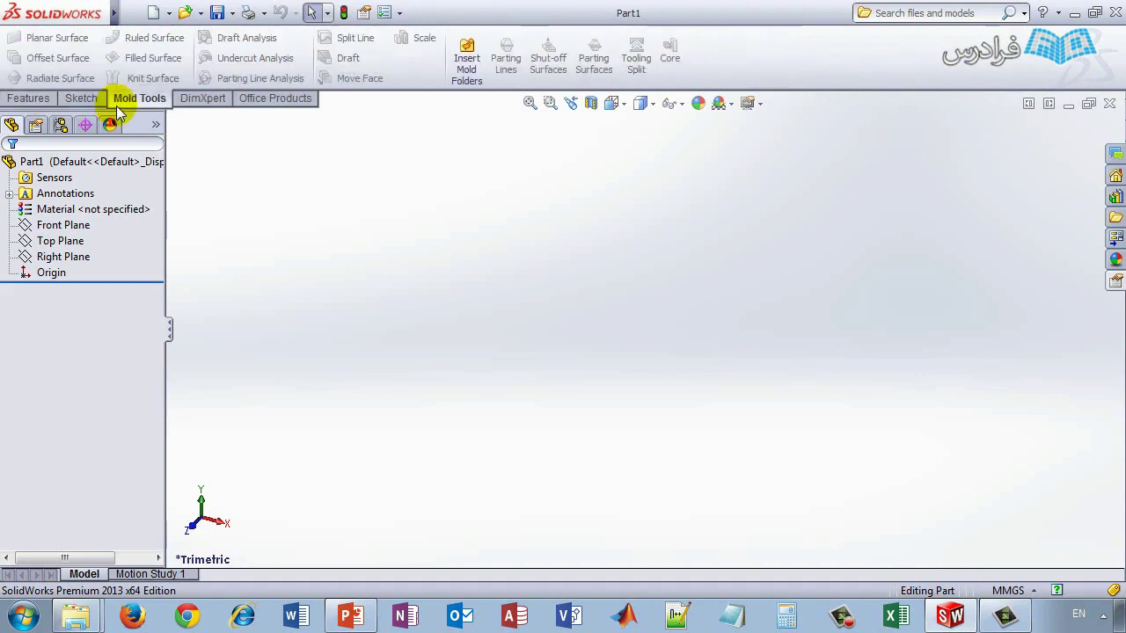
pyautogui.click(223, 97)
pyautogui.click(268, 99)
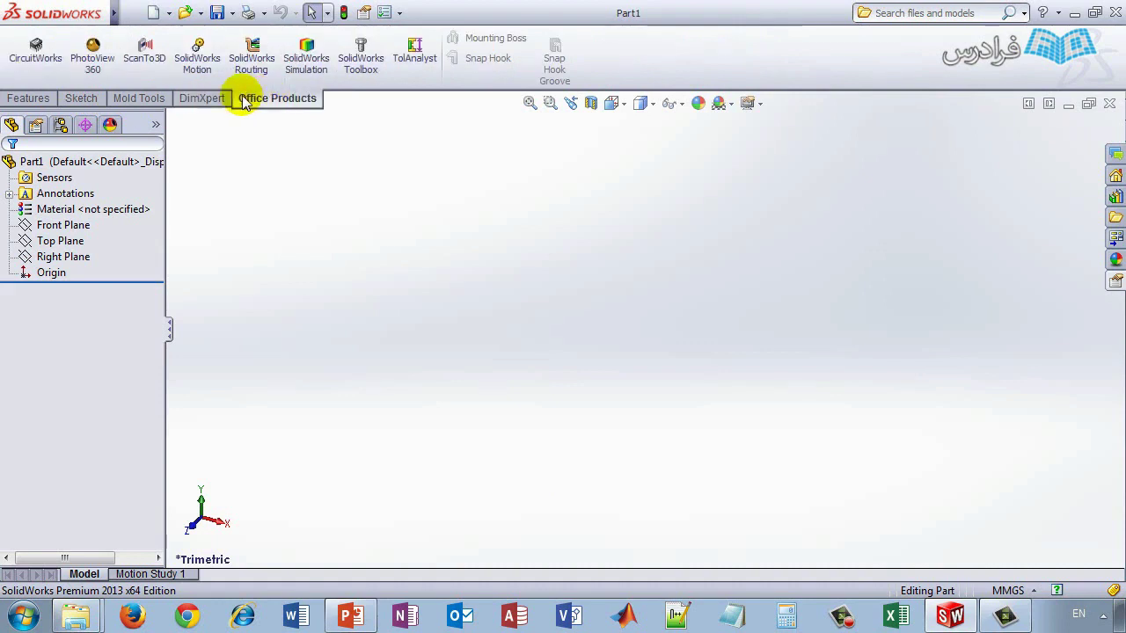
pyautogui.click(196, 98)
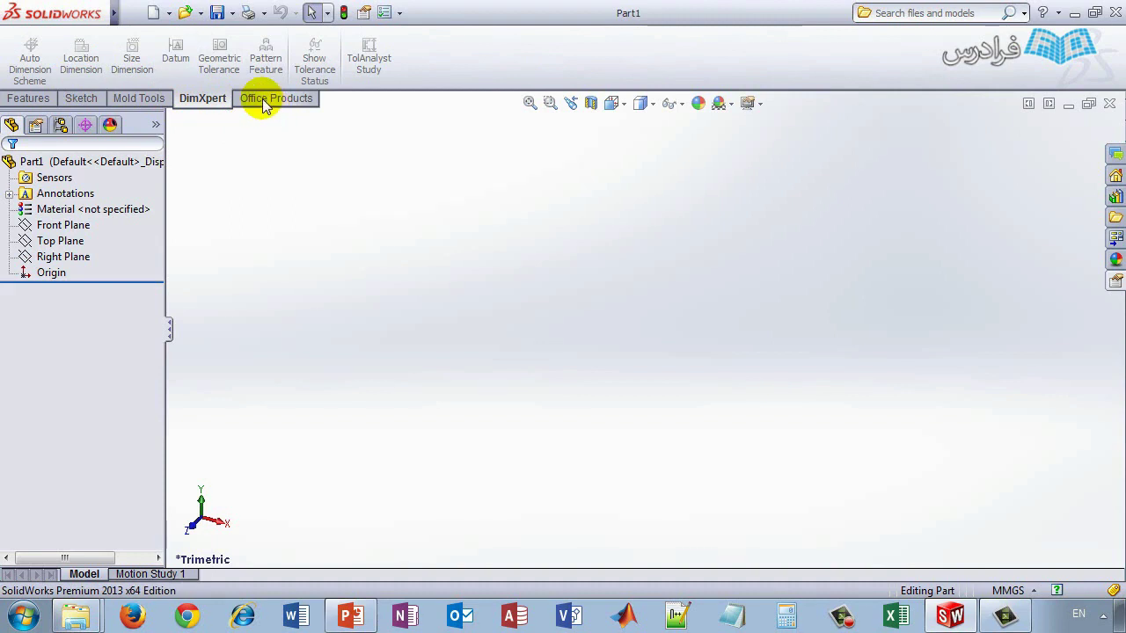
# Step: Add Render Tools to the CommandManager and display its rendering commands
pyautogui.rightClick(262, 100)
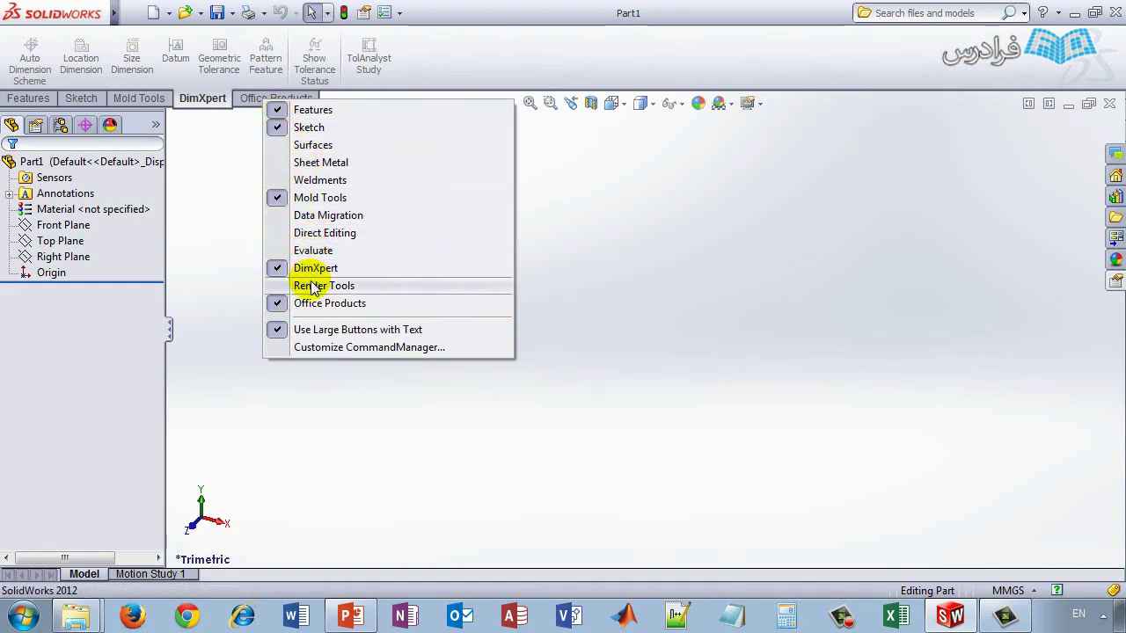
pyautogui.click(284, 287)
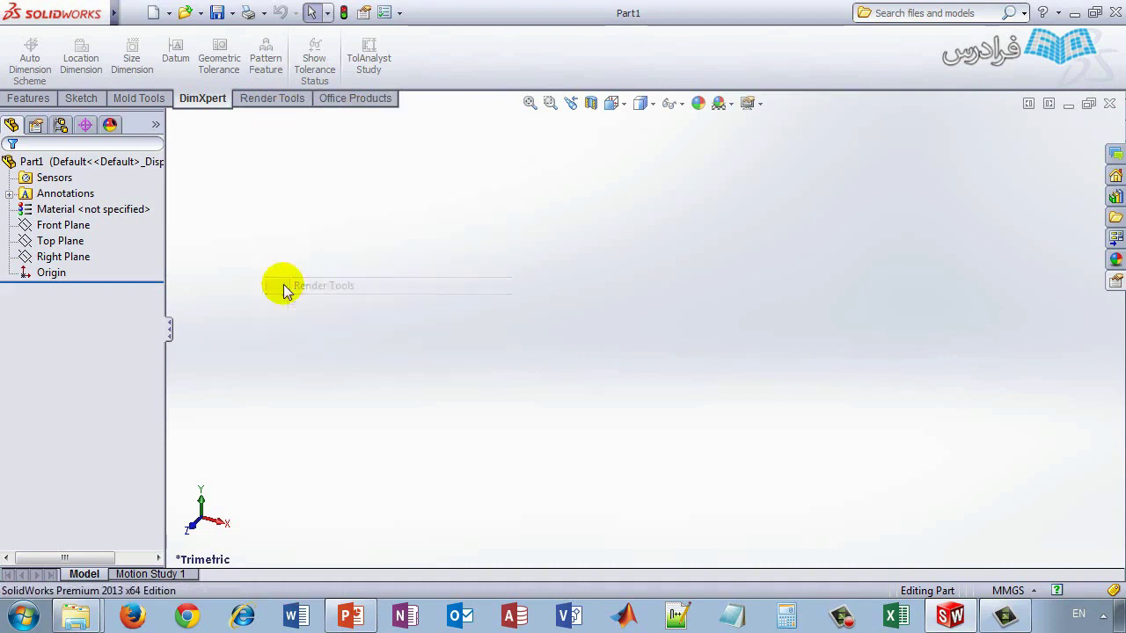
pyautogui.click(268, 99)
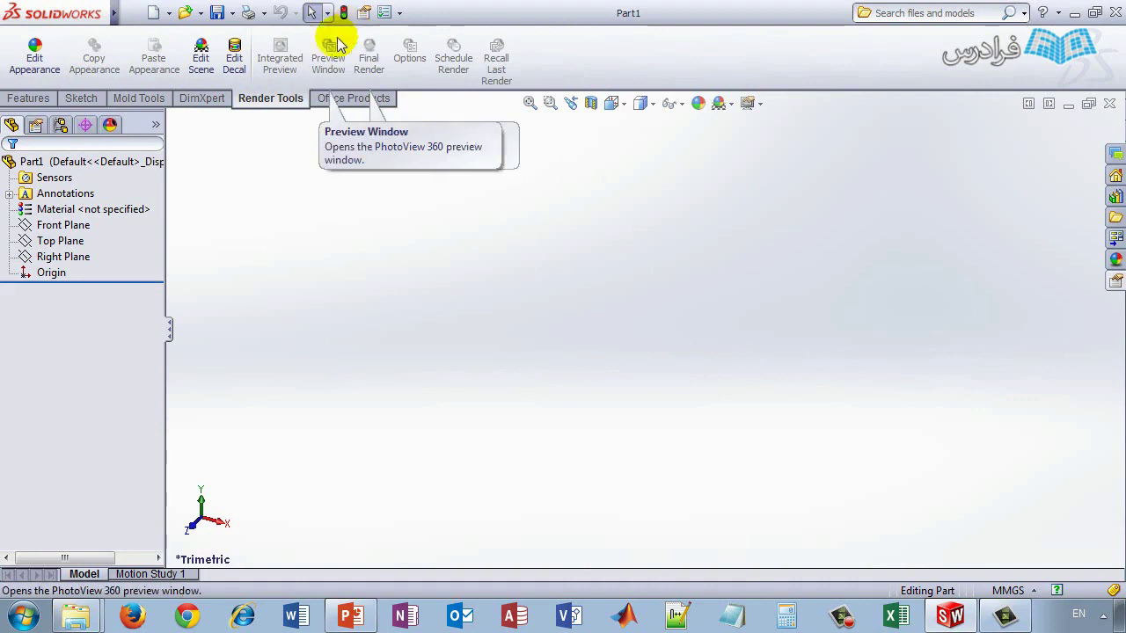
# Step: Remove Mold Tools from the CommandManager and return to the Sketch tab's sketch options
pyautogui.rightClick(268, 106)
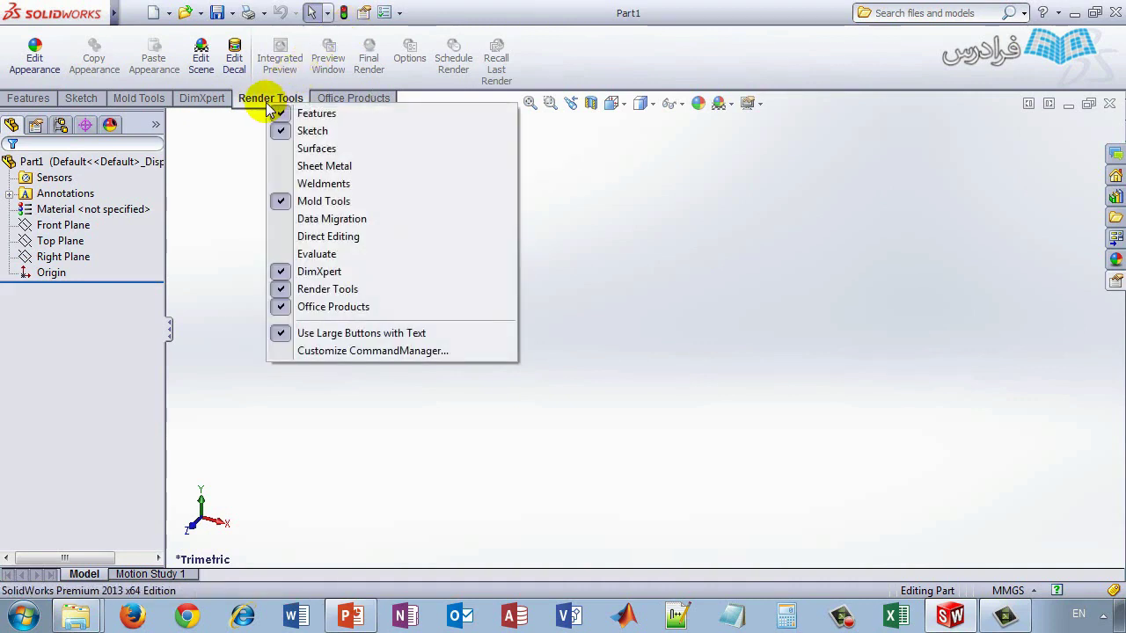
pyautogui.click(282, 201)
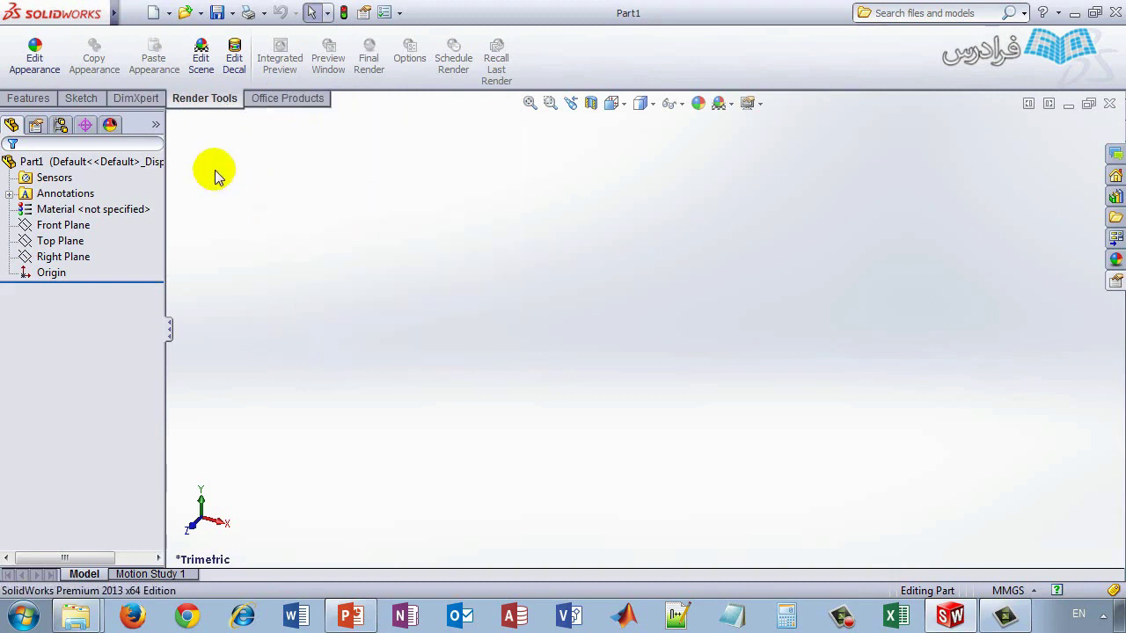
pyautogui.click(132, 98)
pyautogui.click(88, 100)
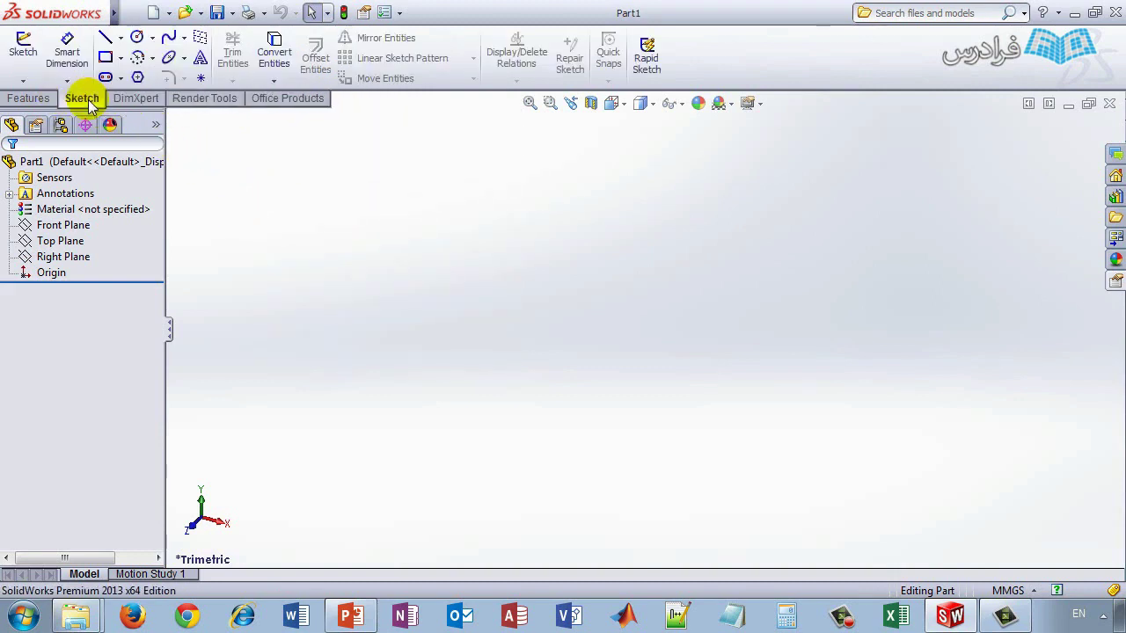
pyautogui.click(22, 80)
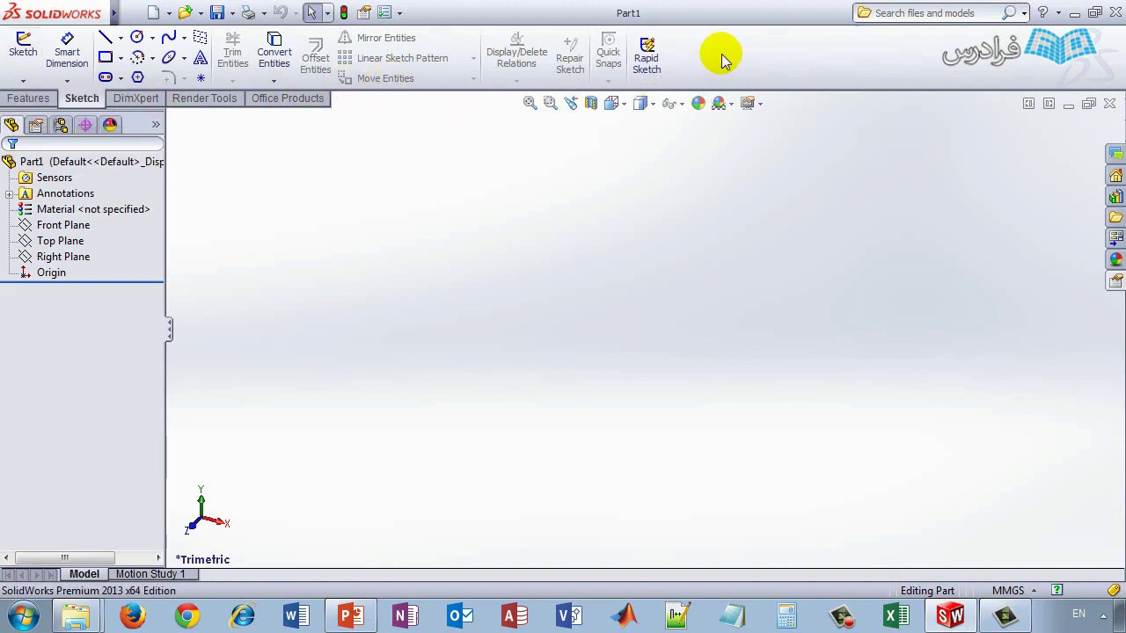
# Step: Show the Features commands in the CommandManager and bring up the standard View Orientation list
pyautogui.click(35, 98)
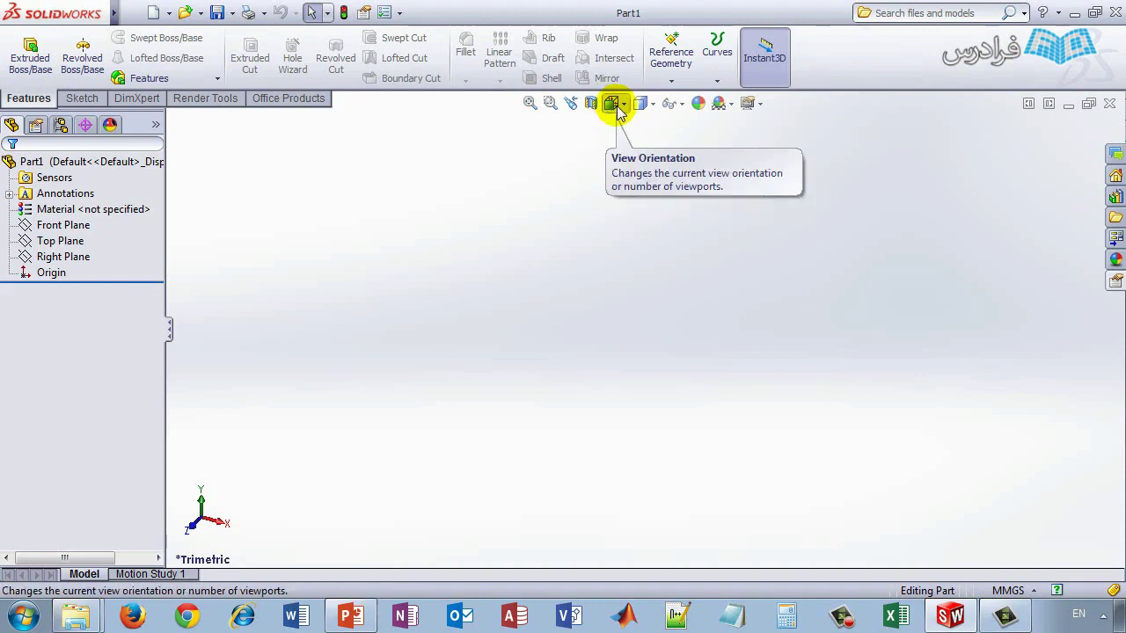
pyautogui.click(615, 104)
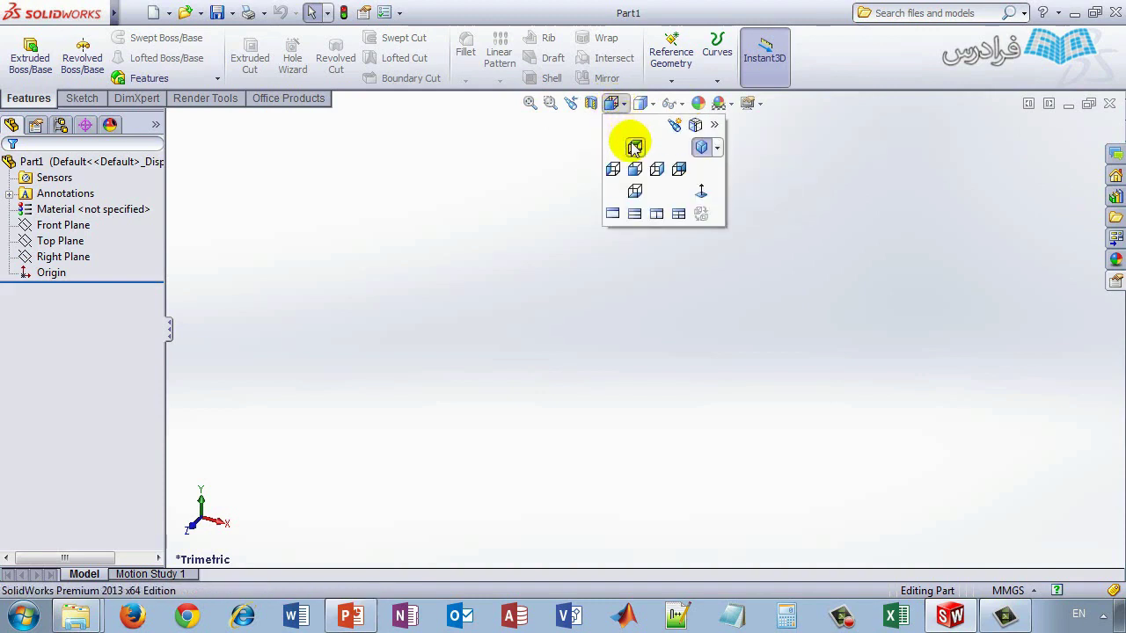
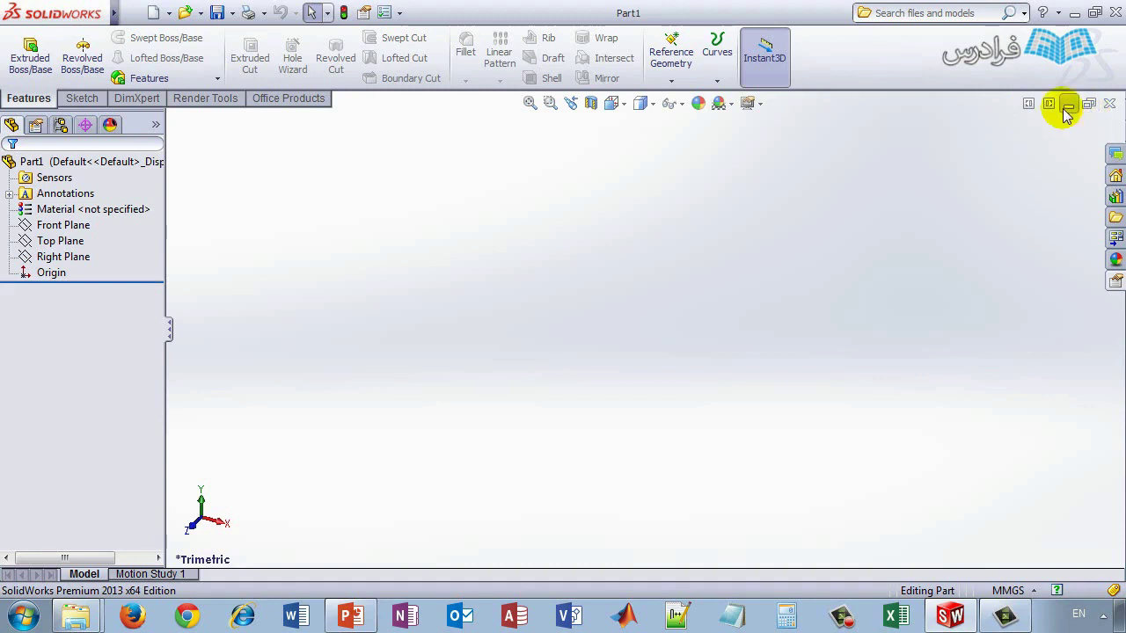
# Step: Minimize and restore the empty Part1 window, then close the document
pyautogui.click(1064, 107)
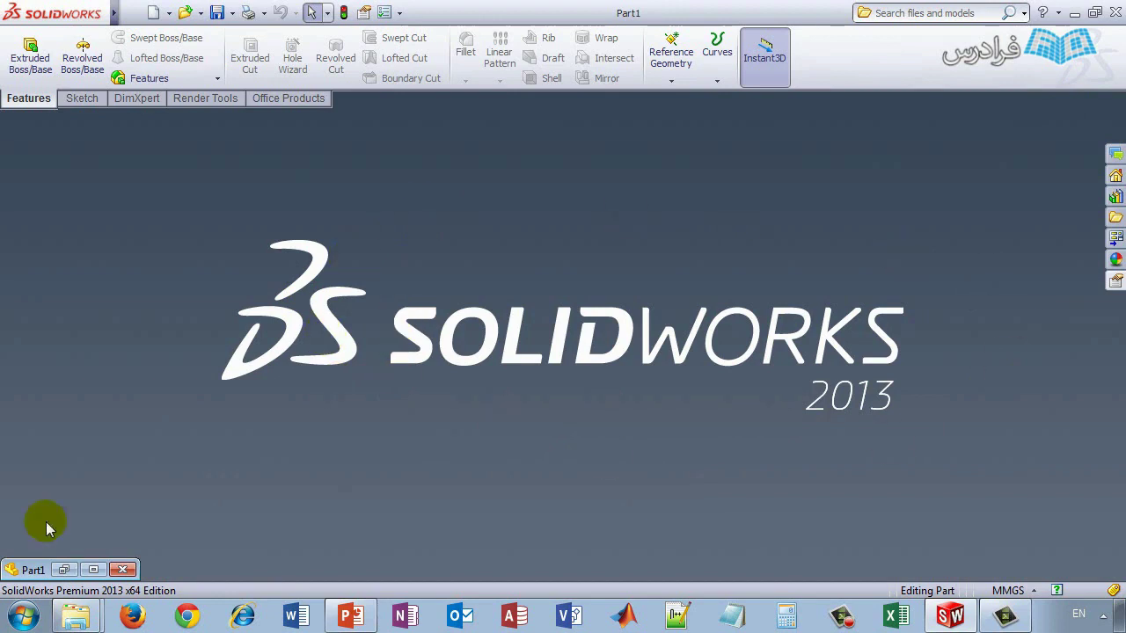
pyautogui.click(93, 569)
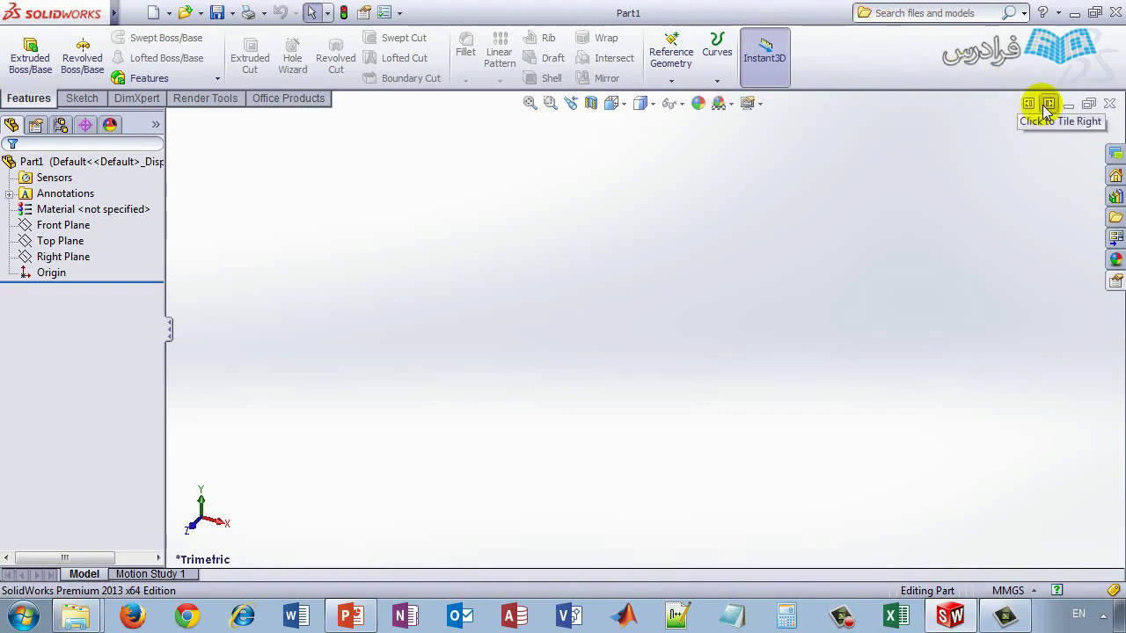
pyautogui.click(1109, 105)
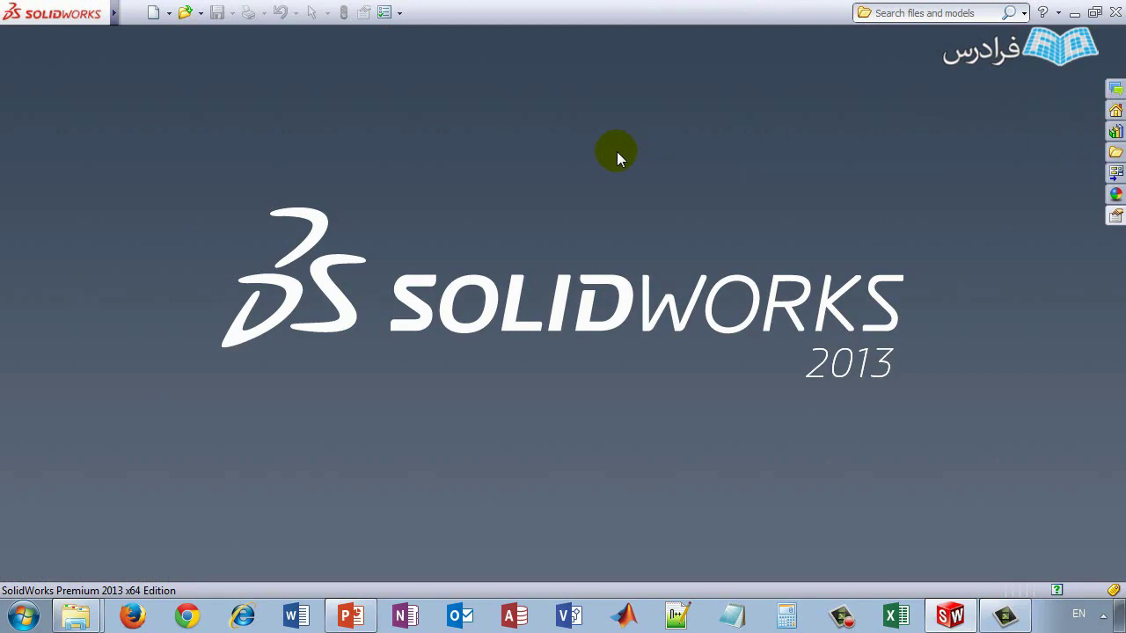
# Step: Open Part1, Part2 and Part3 together from the Solid-Temp folder
pyautogui.click(202, 15)
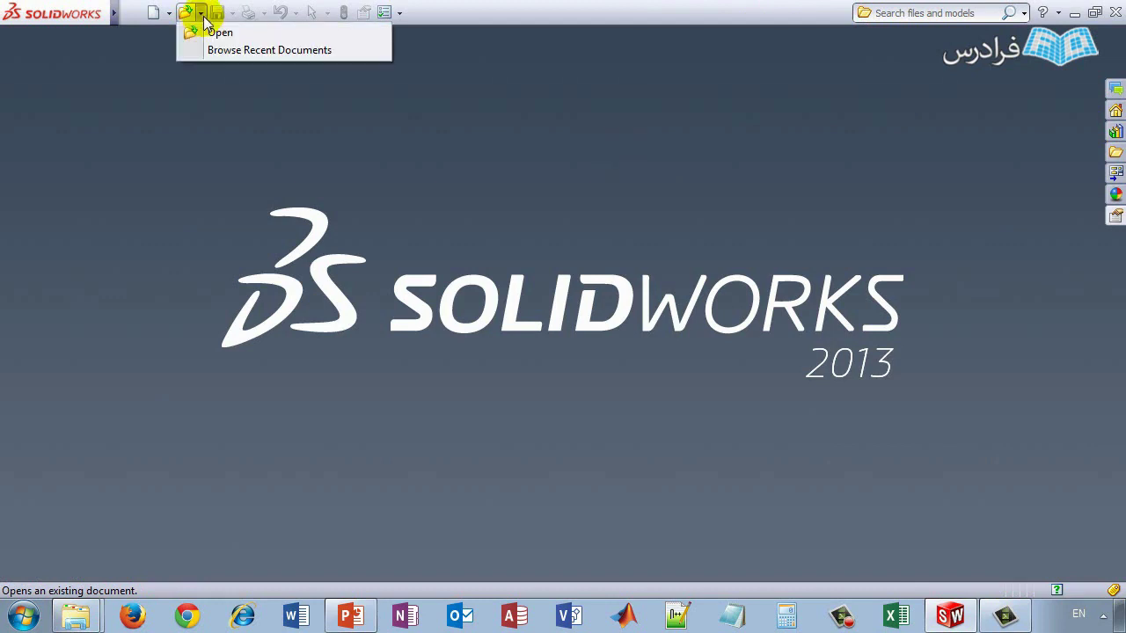
pyautogui.click(220, 33)
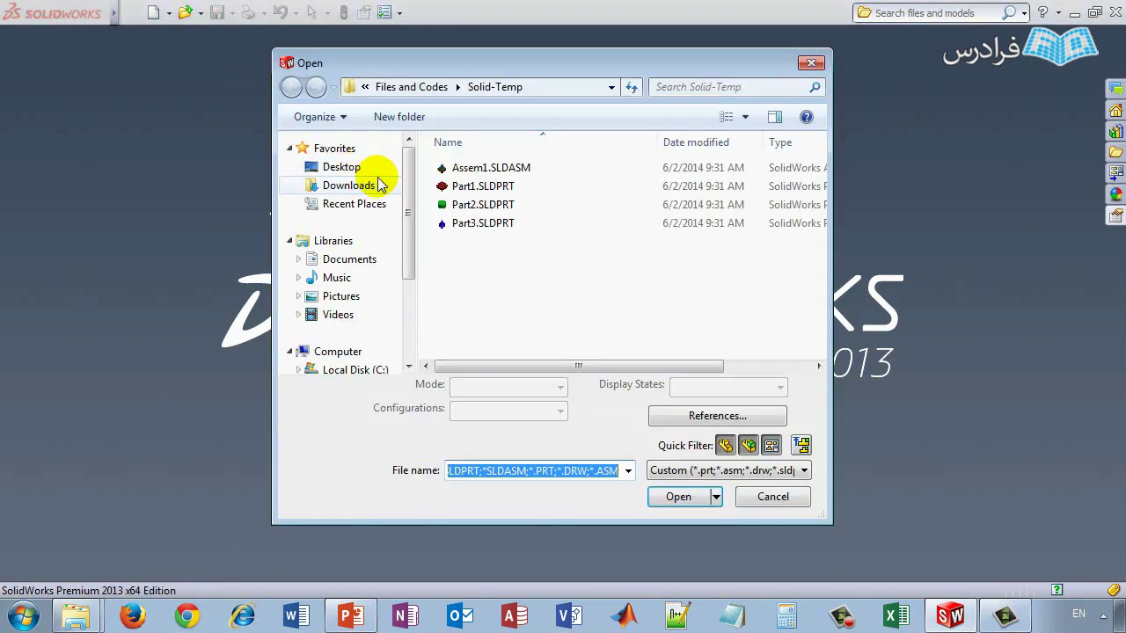
pyautogui.moveTo(569, 275); pyautogui.dragTo(451, 182)
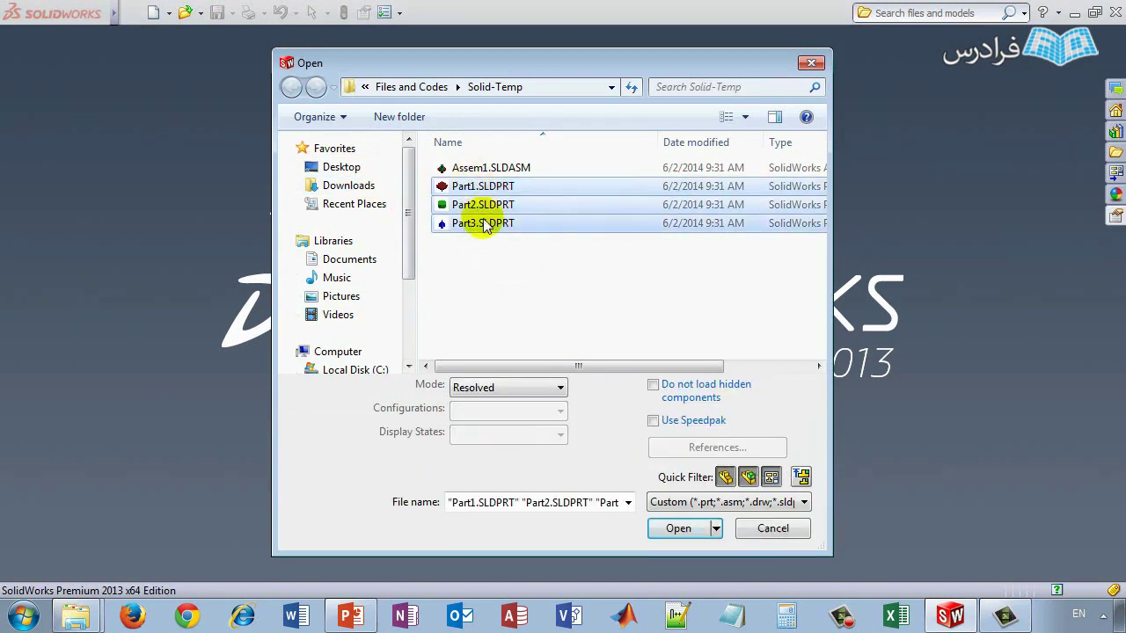
pyautogui.click(686, 529)
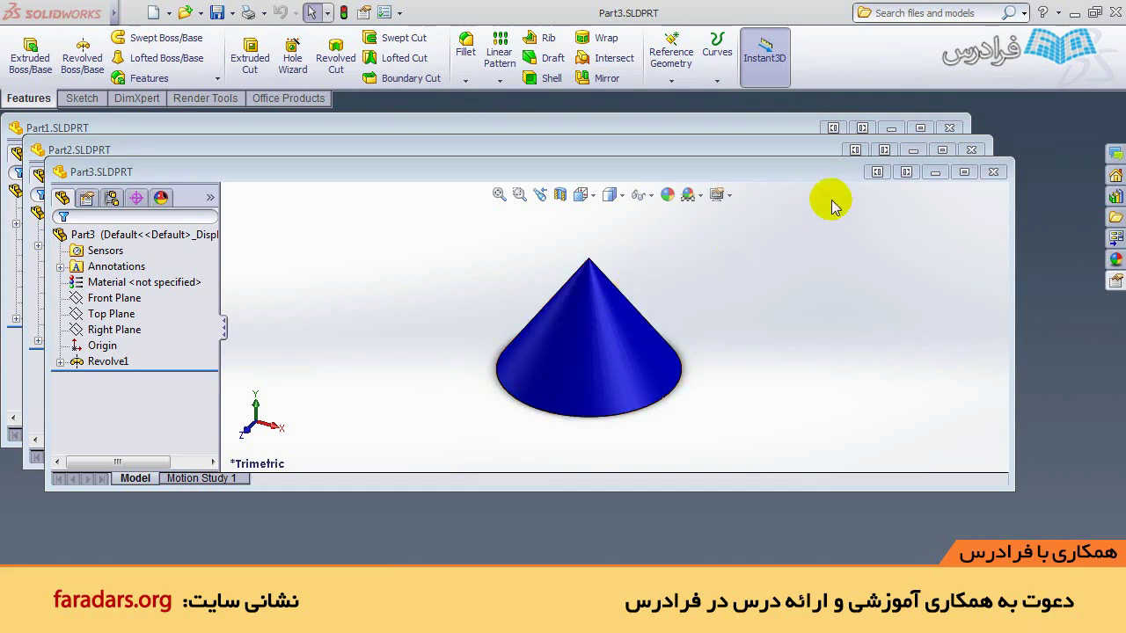
# Step: Tile Part3's cone window to the right half and Part2's cylinder to the left, then open the Window menu
pyautogui.click(905, 173)
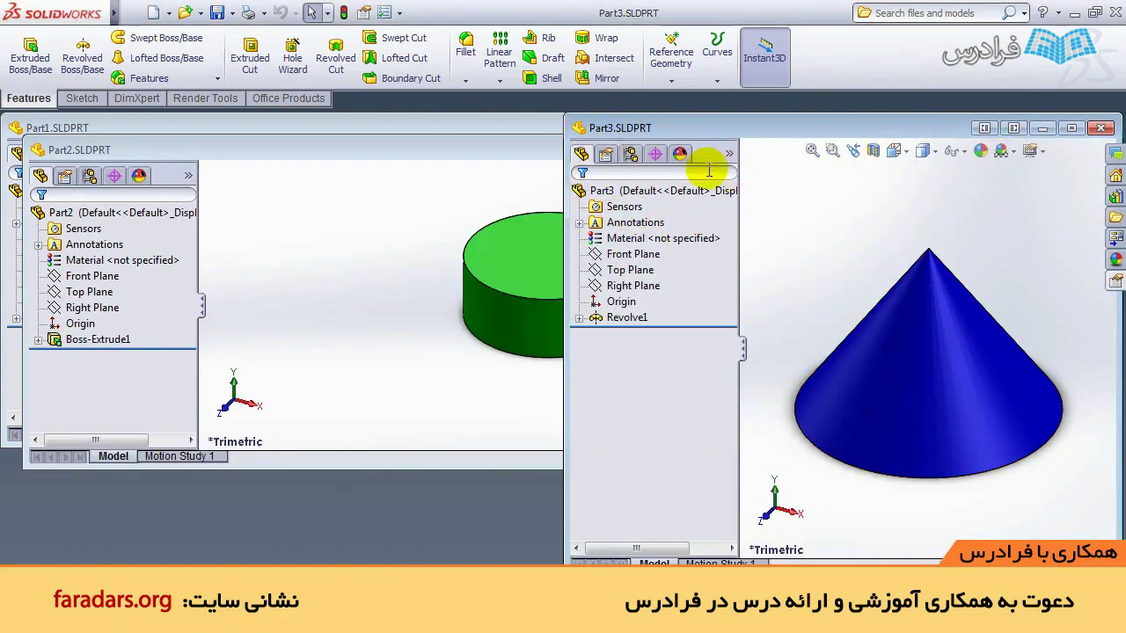
pyautogui.click(365, 157)
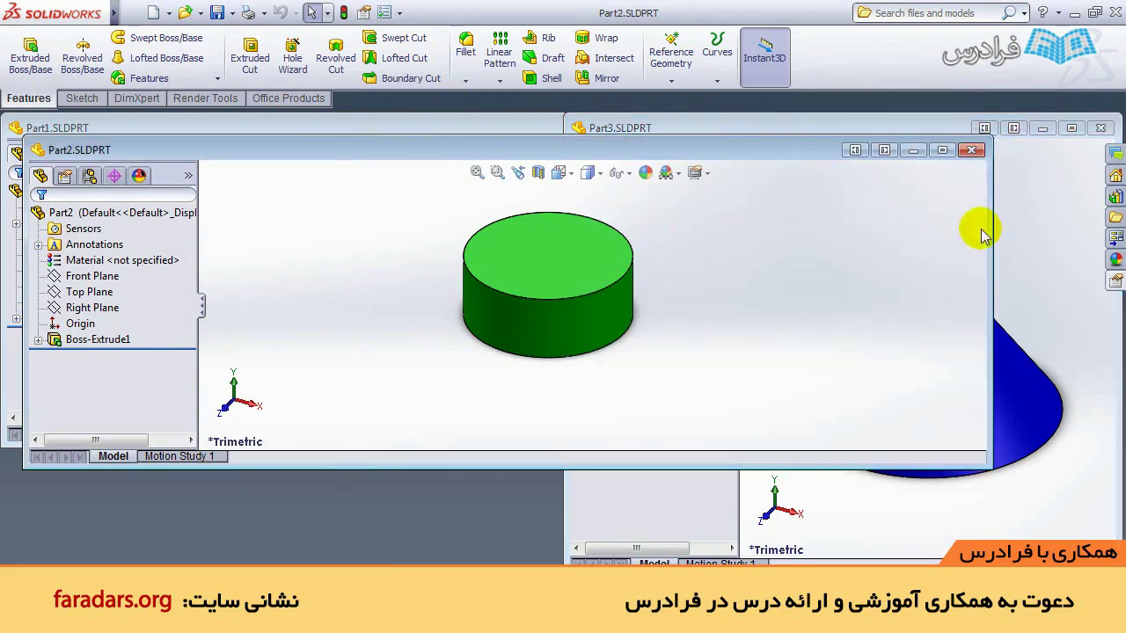
pyautogui.click(856, 151)
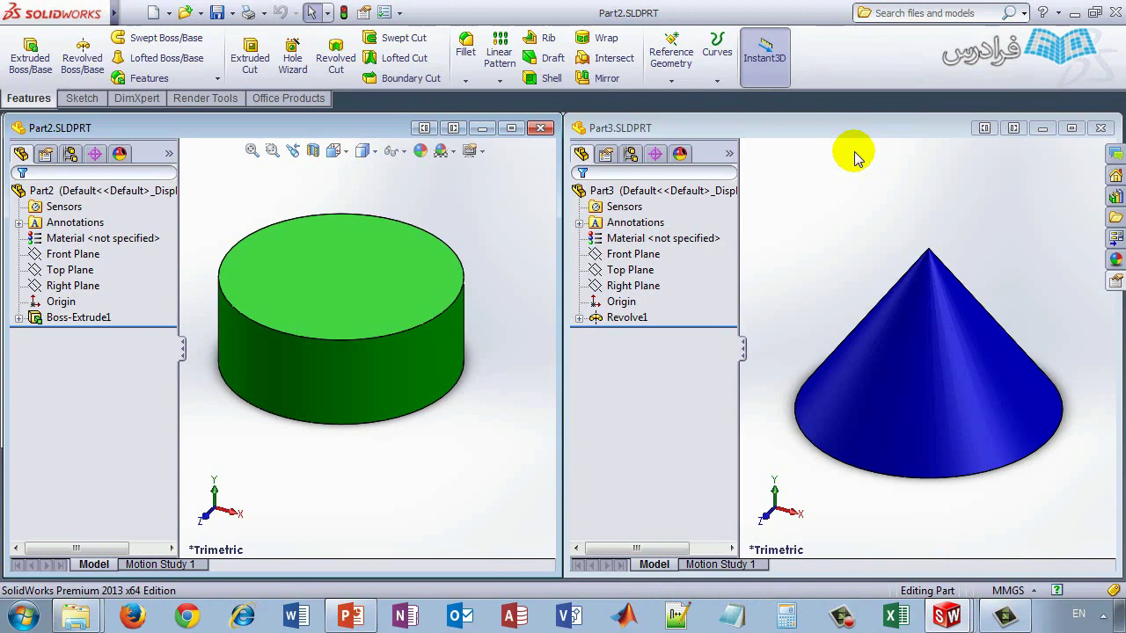
pyautogui.click(132, 13)
pyautogui.click(132, 13)
pyautogui.click(309, 13)
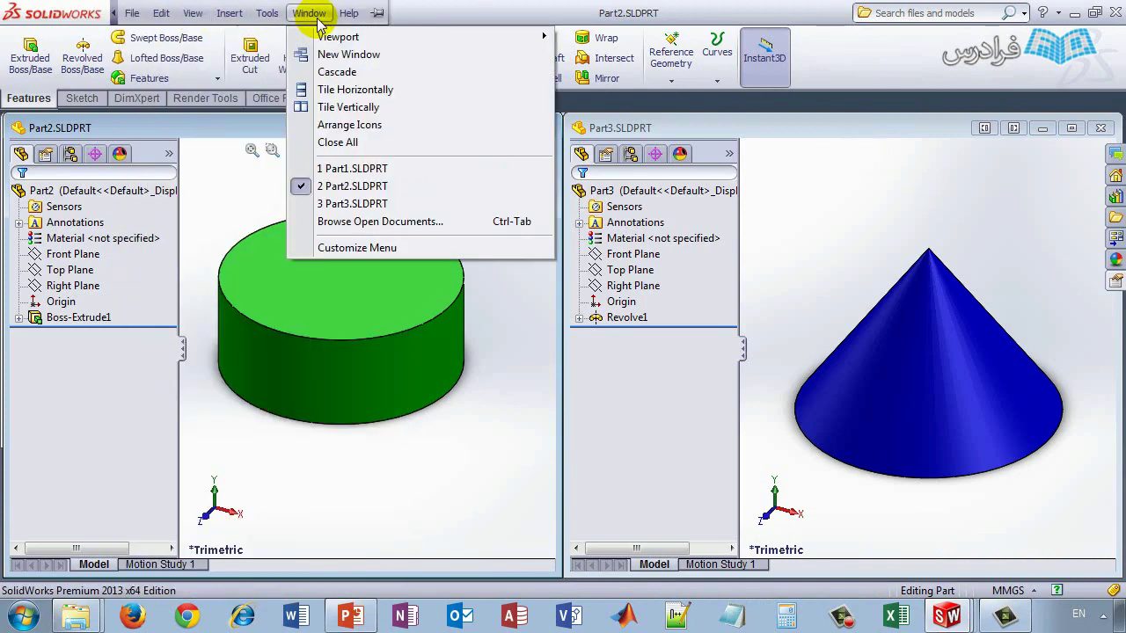
# Step: Tile the three part windows vertically, then horizontally, and close Part3 and Part2
pyautogui.click(349, 106)
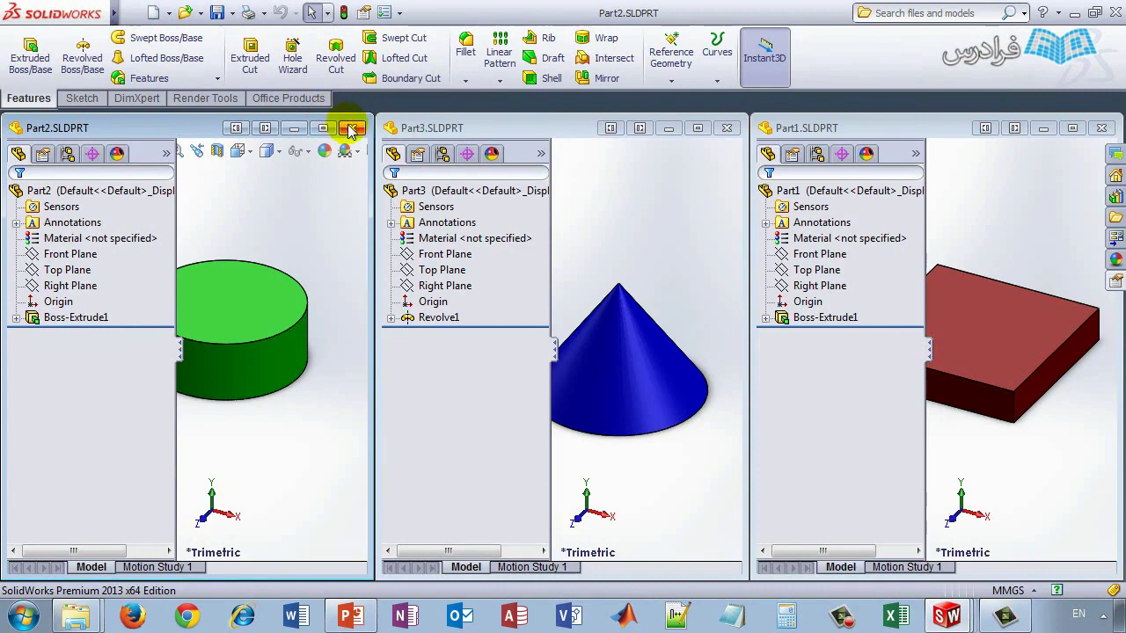
pyautogui.click(556, 327)
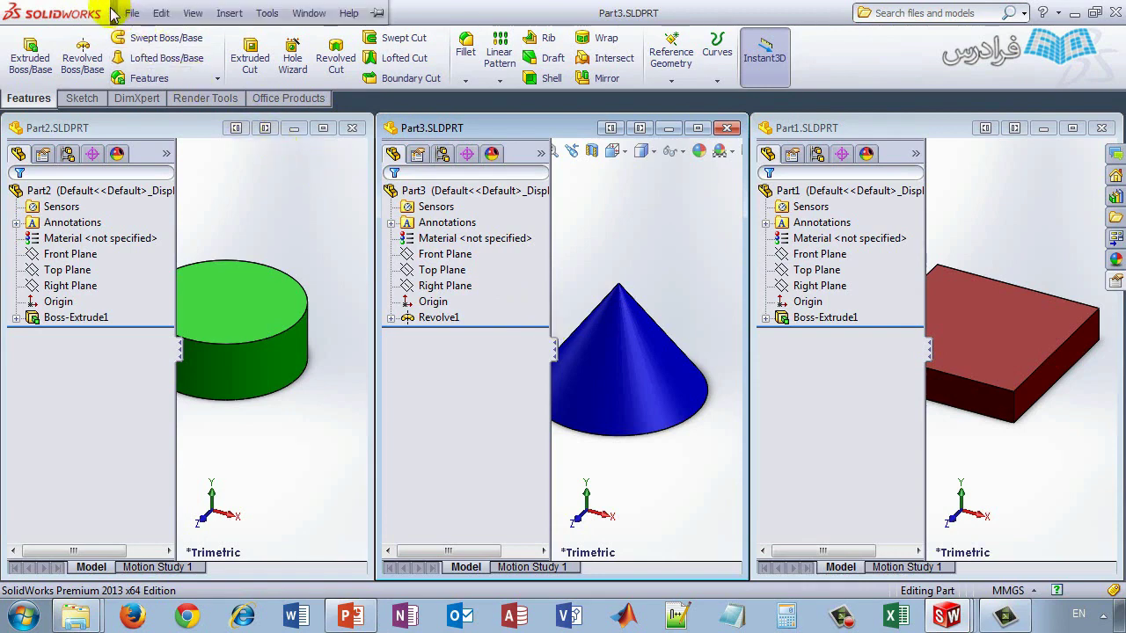
pyautogui.click(229, 13)
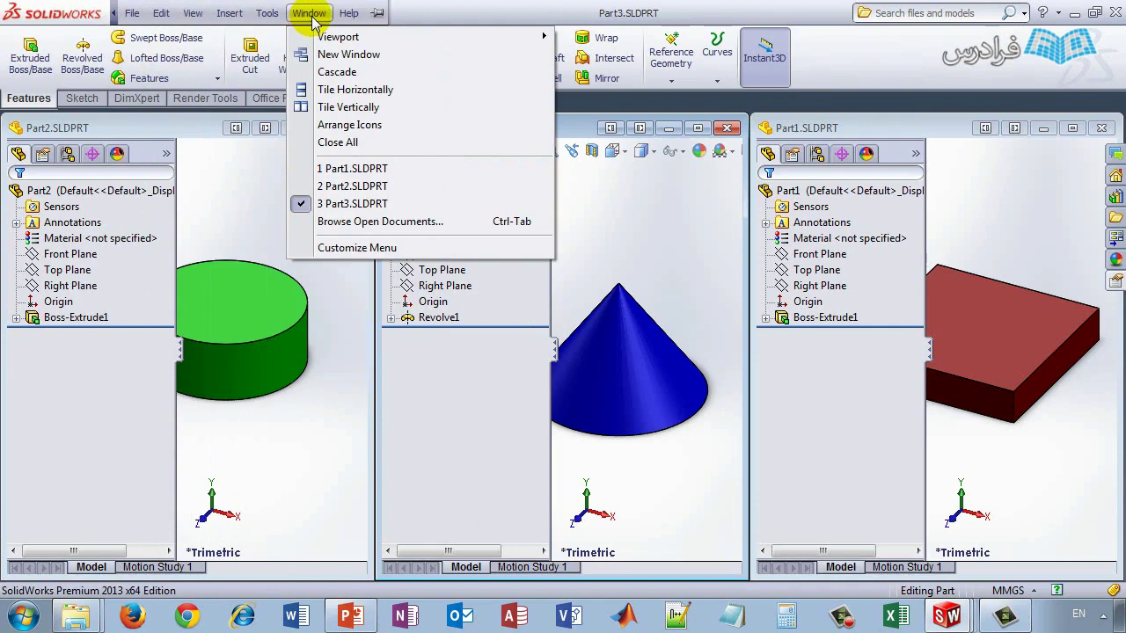
pyautogui.click(359, 92)
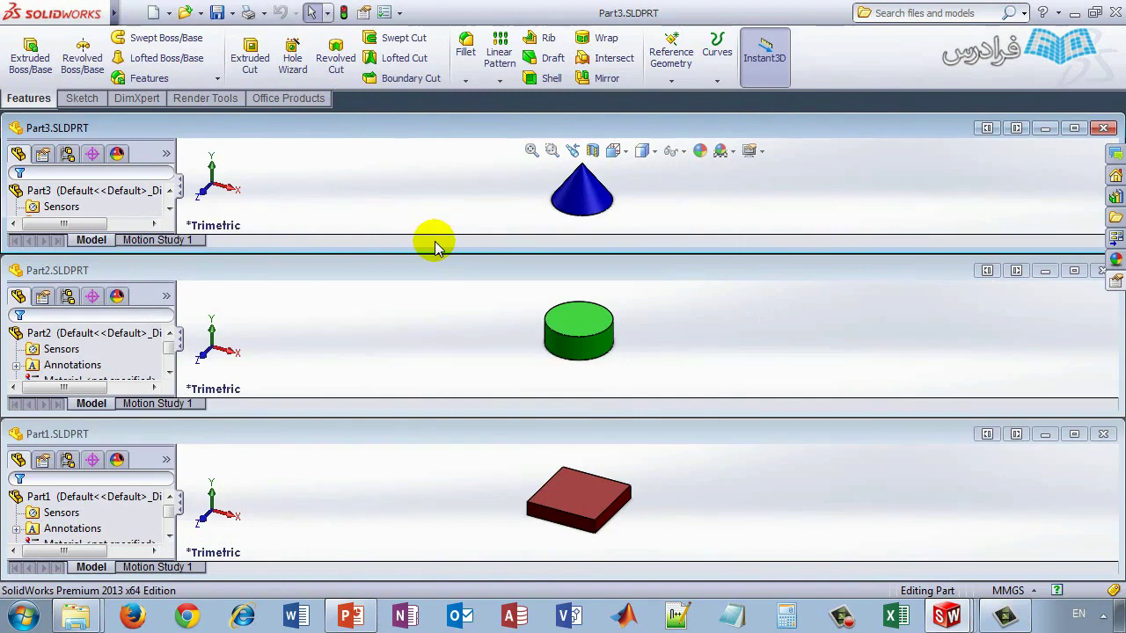
pyautogui.click(1045, 129)
pyautogui.click(1102, 270)
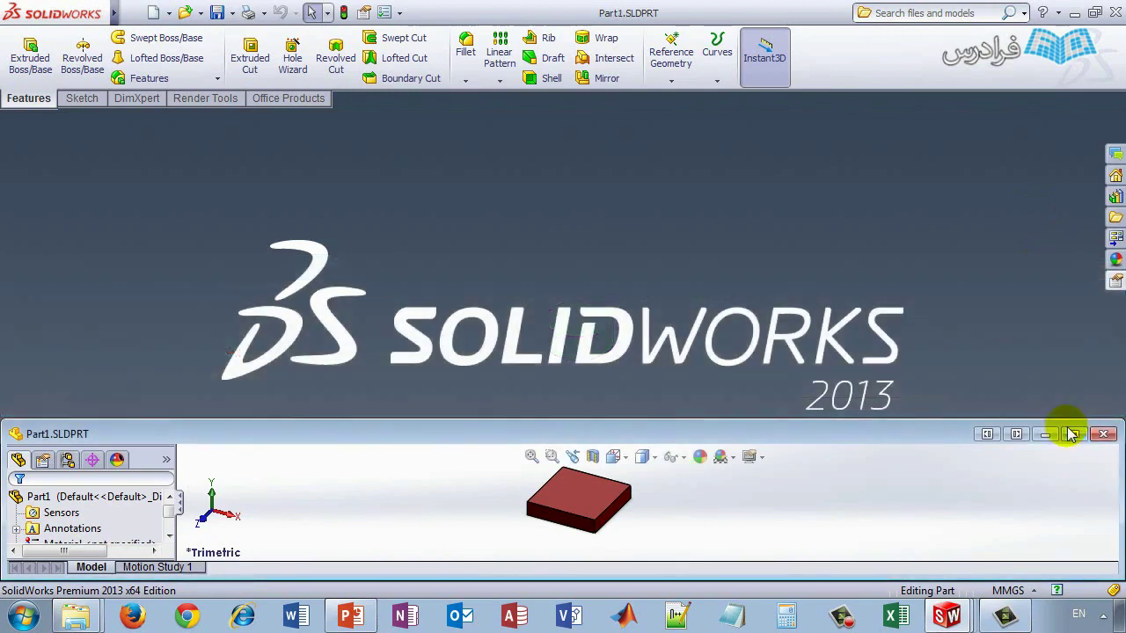
# Step: Maximize the Part1 window and open the status bar's MMGS unit system list
pyautogui.click(1075, 434)
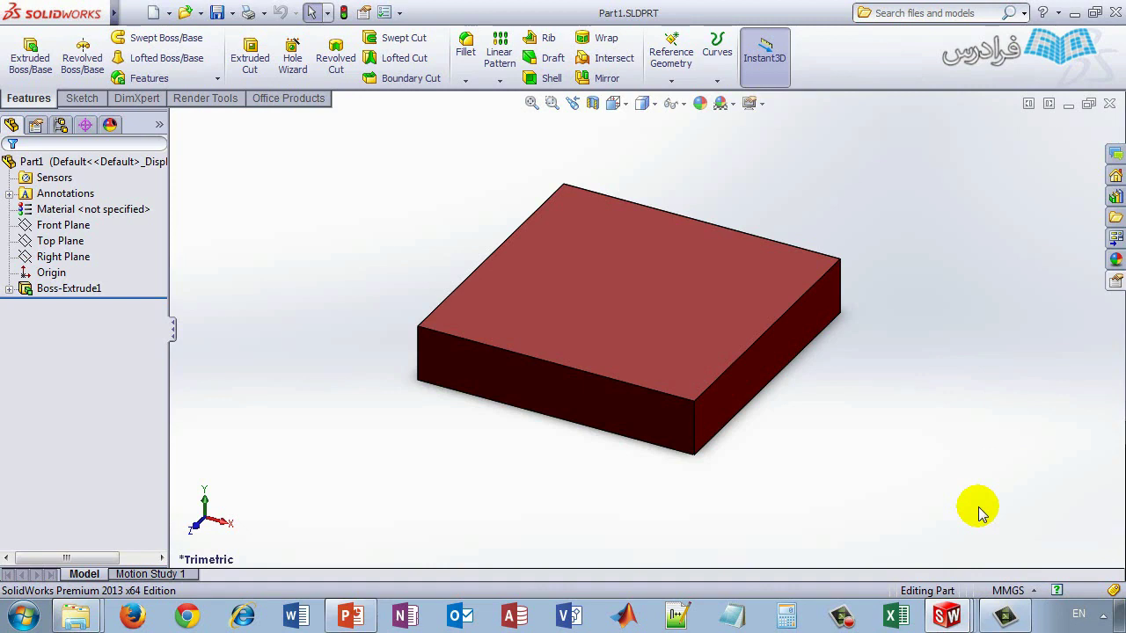
pyautogui.click(1010, 591)
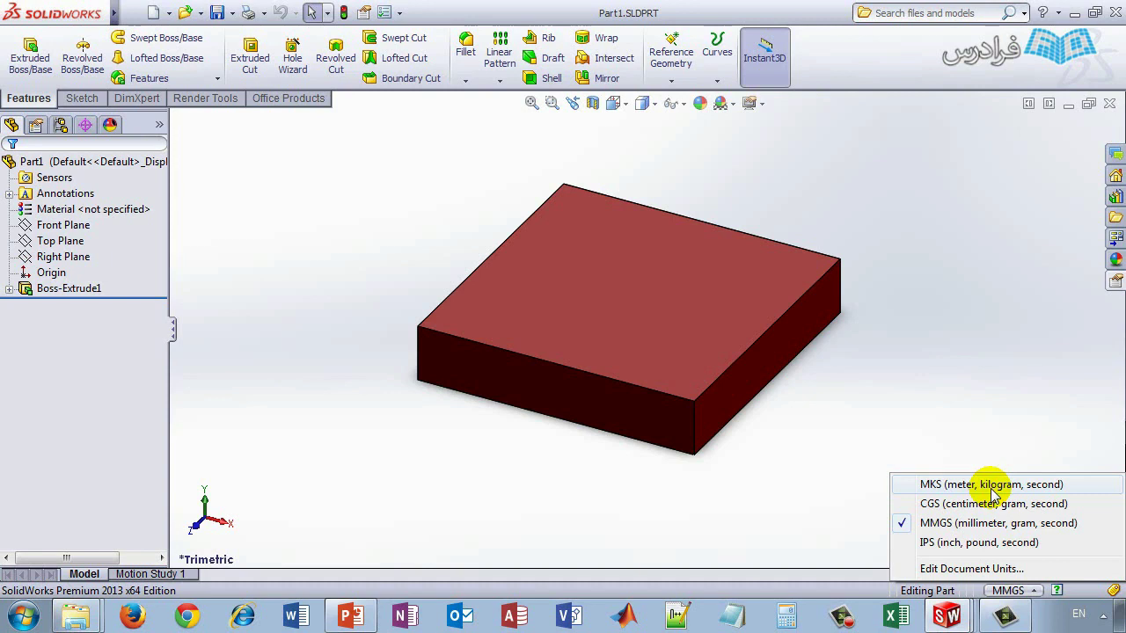
# Step: Open the document units, switch to Custom, and keep millimeters length and grams mass
pyautogui.click(967, 572)
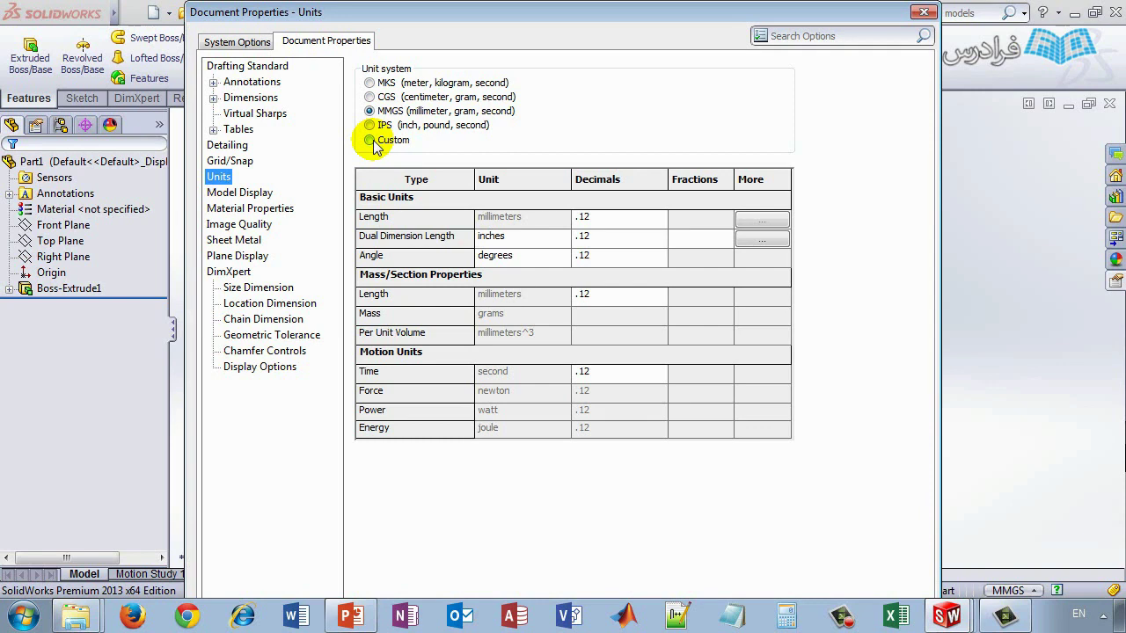
pyautogui.click(374, 142)
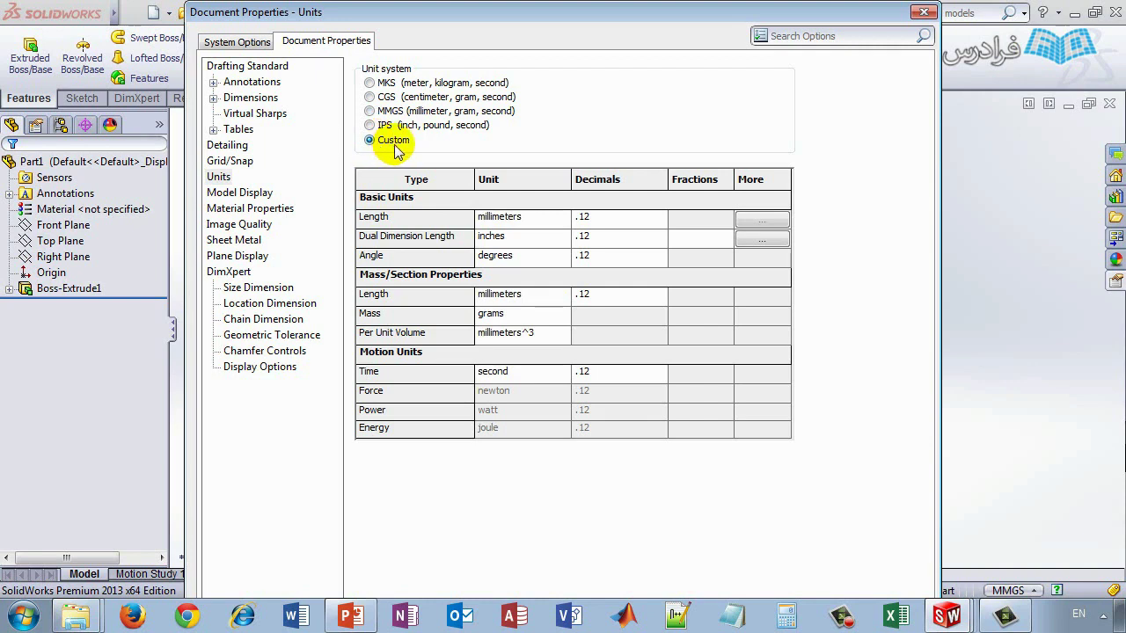
pyautogui.click(563, 220)
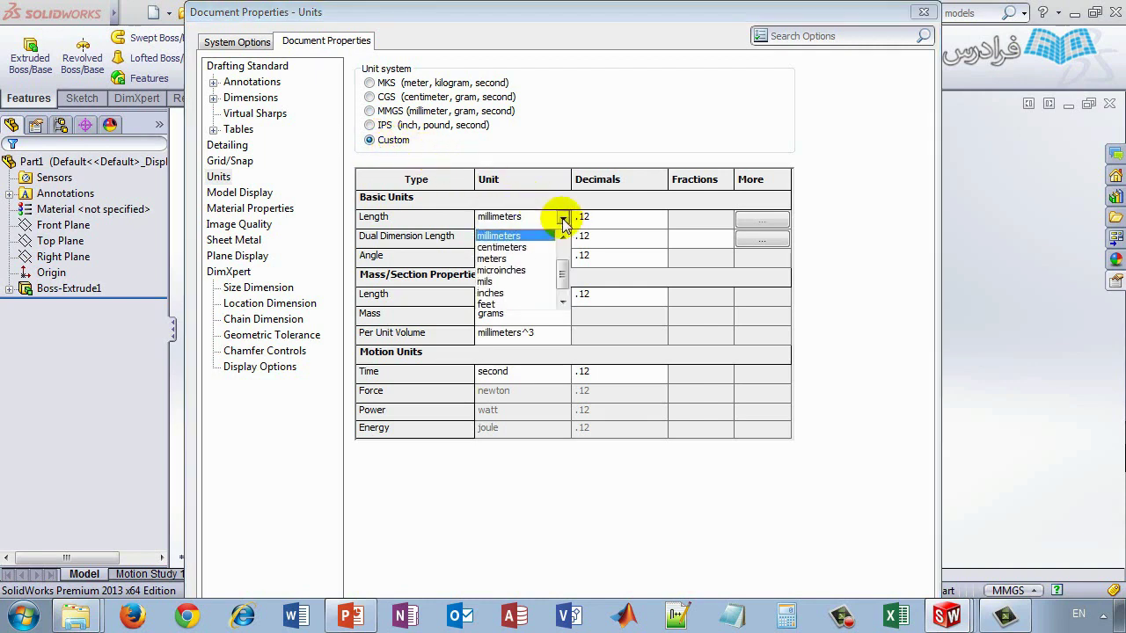
pyautogui.moveTo(563, 272)
pyautogui.mouseDown()
pyautogui.moveTo(561, 286)
pyautogui.moveTo(563, 256)
pyautogui.mouseUp()
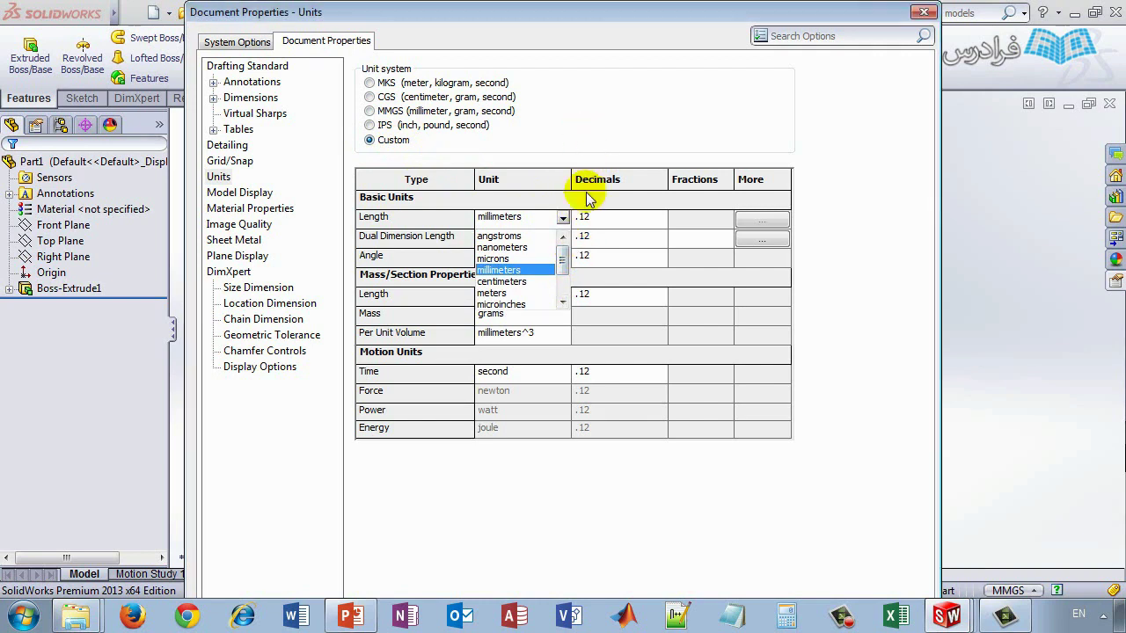
pyautogui.click(499, 274)
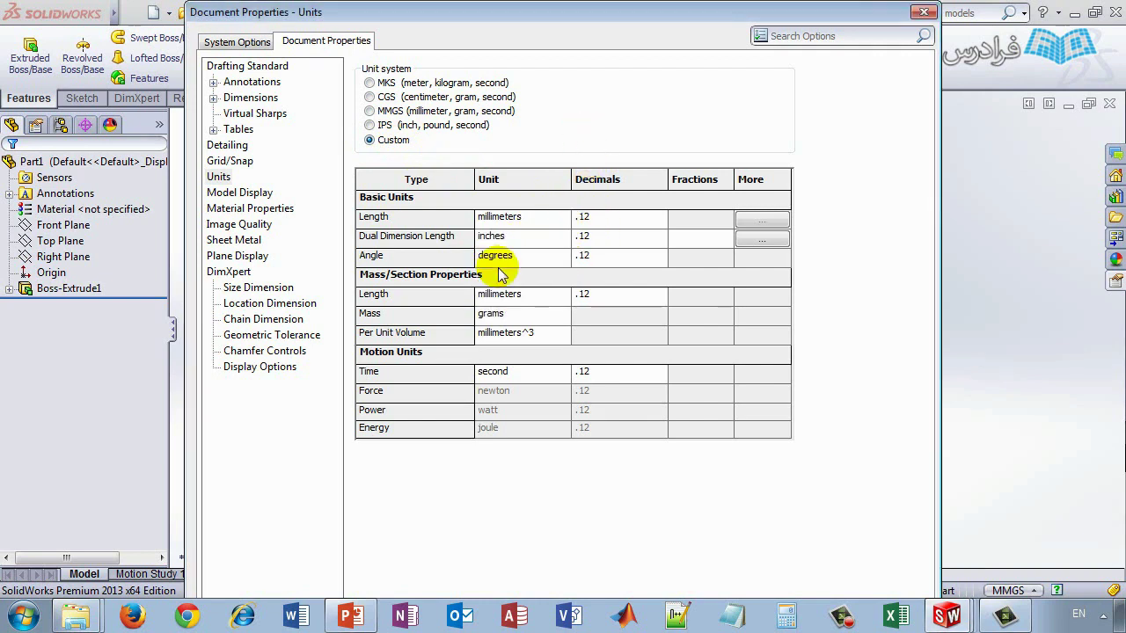
pyautogui.click(562, 315)
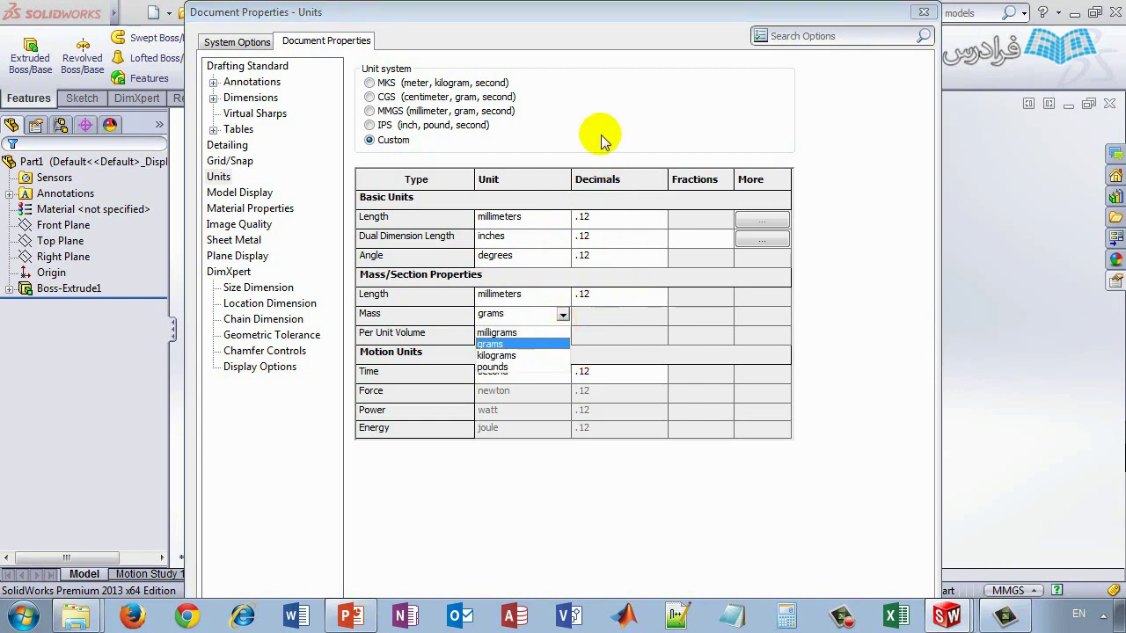
pyautogui.click(562, 314)
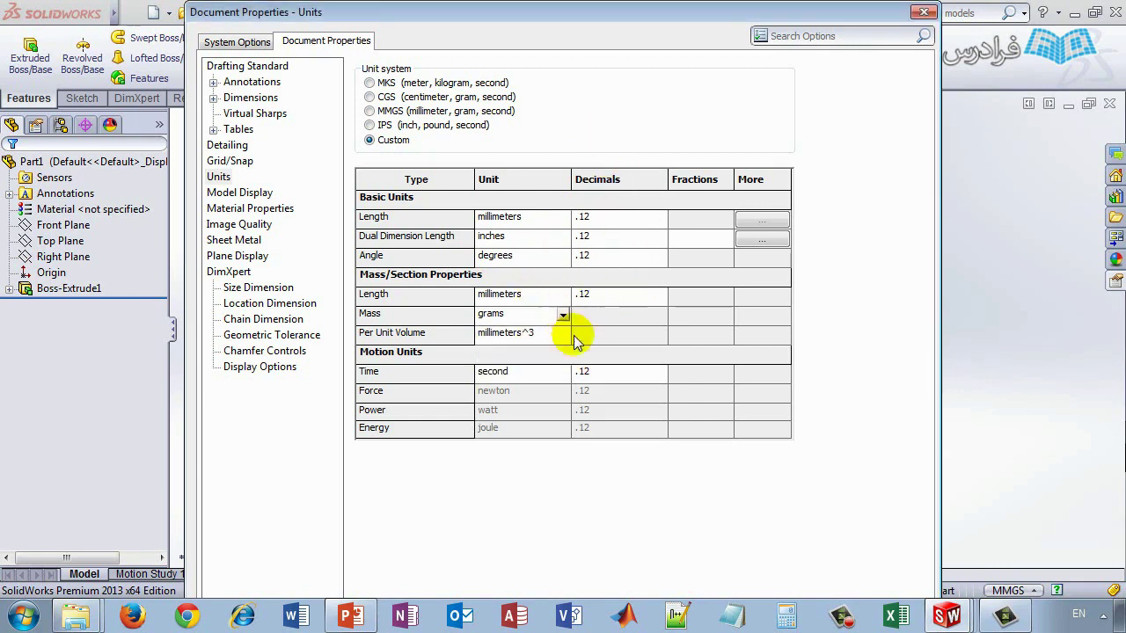
# Step: Keep second as time unit and .12 length precision, then close the units dialog
pyautogui.click(563, 373)
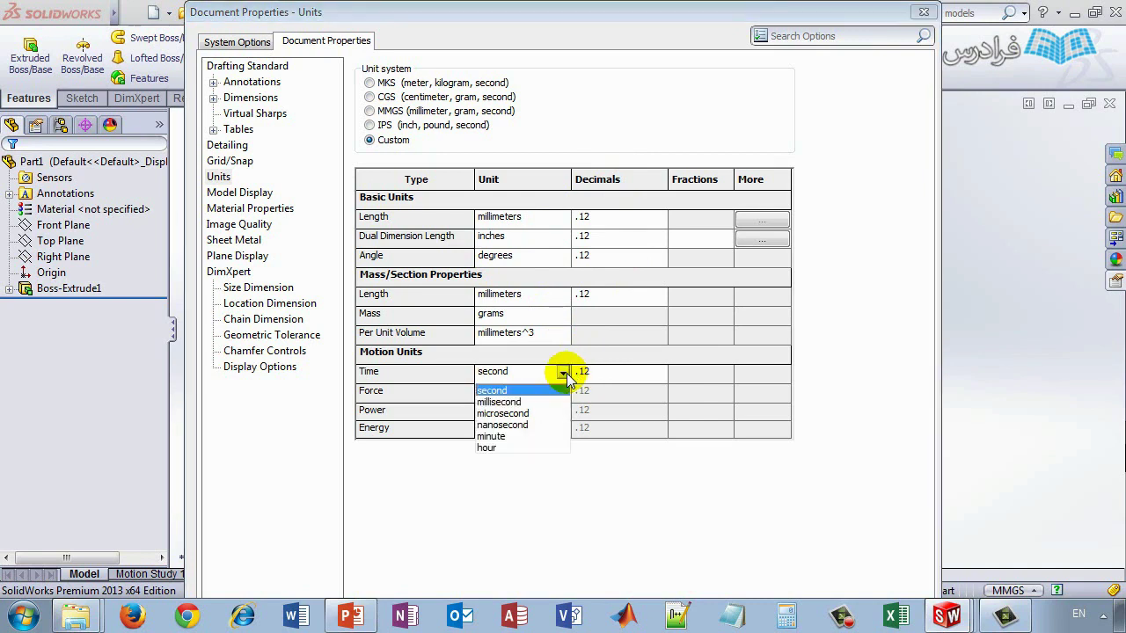
pyautogui.click(616, 426)
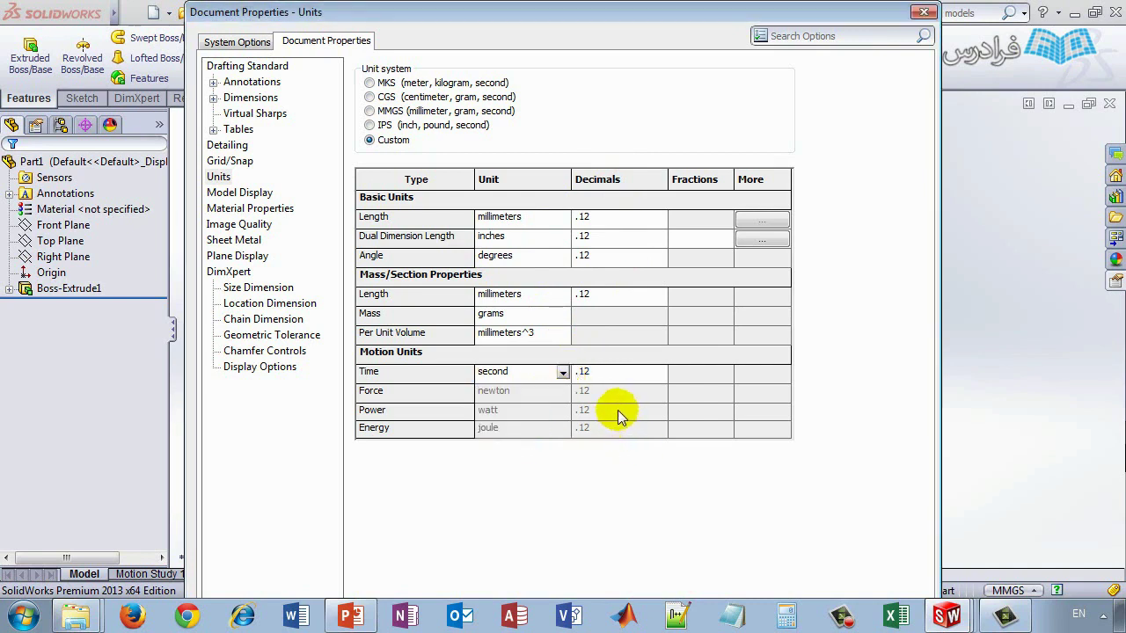
pyautogui.click(611, 218)
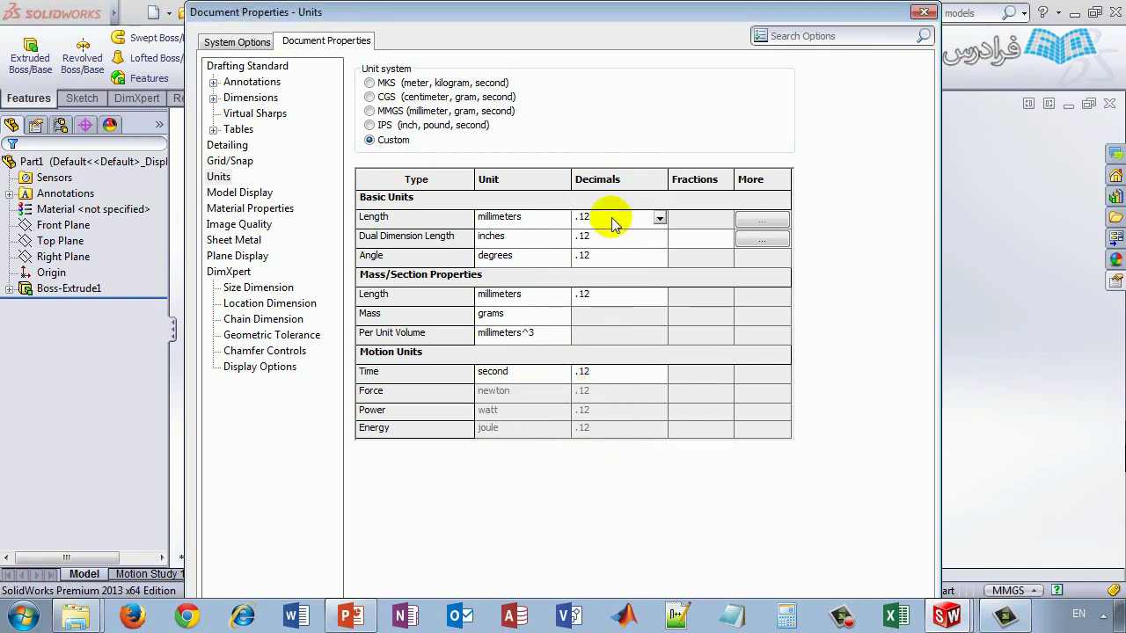
pyautogui.click(659, 220)
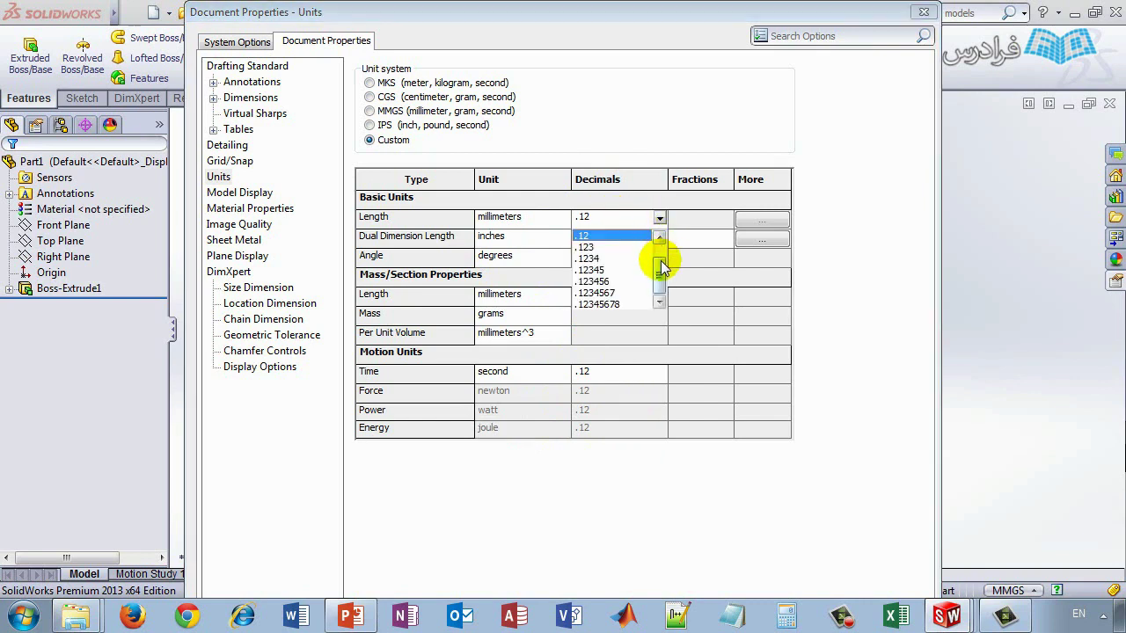
pyautogui.click(645, 215)
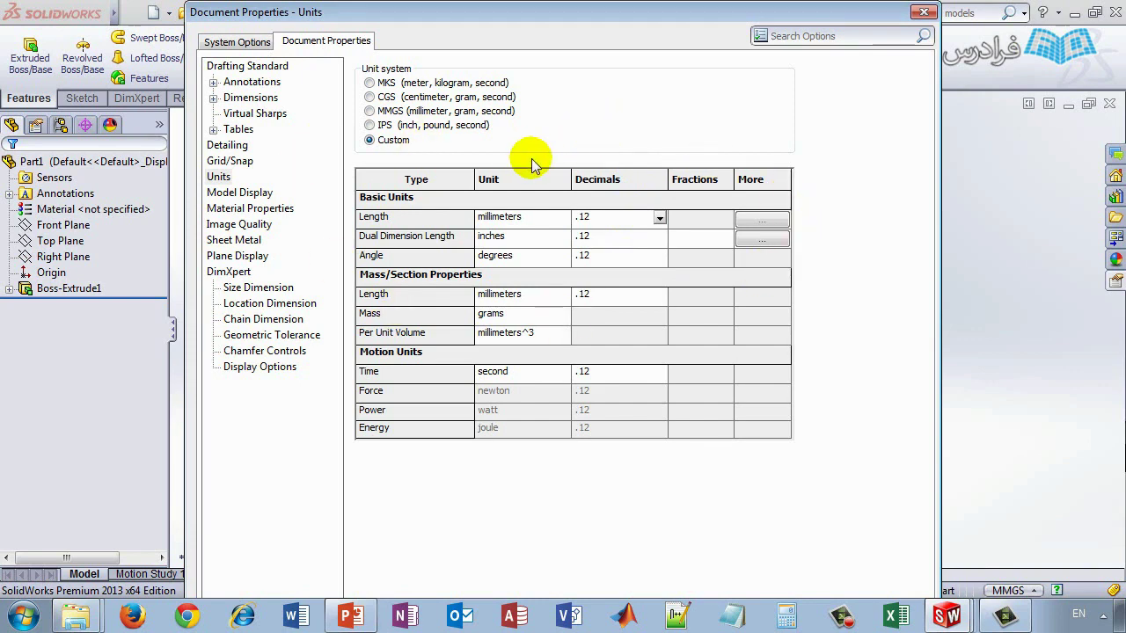
pyautogui.moveTo(545, 15)
pyautogui.mouseDown()
pyautogui.moveTo(537, 5)
pyautogui.moveTo(537, 26)
pyautogui.mouseUp()
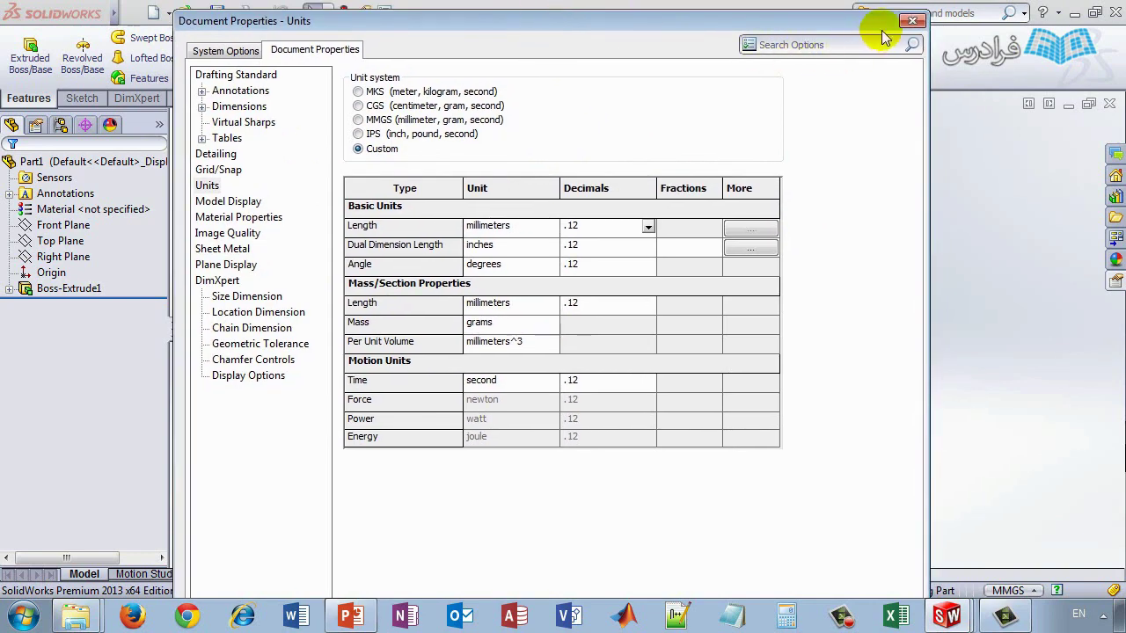
pyautogui.click(912, 20)
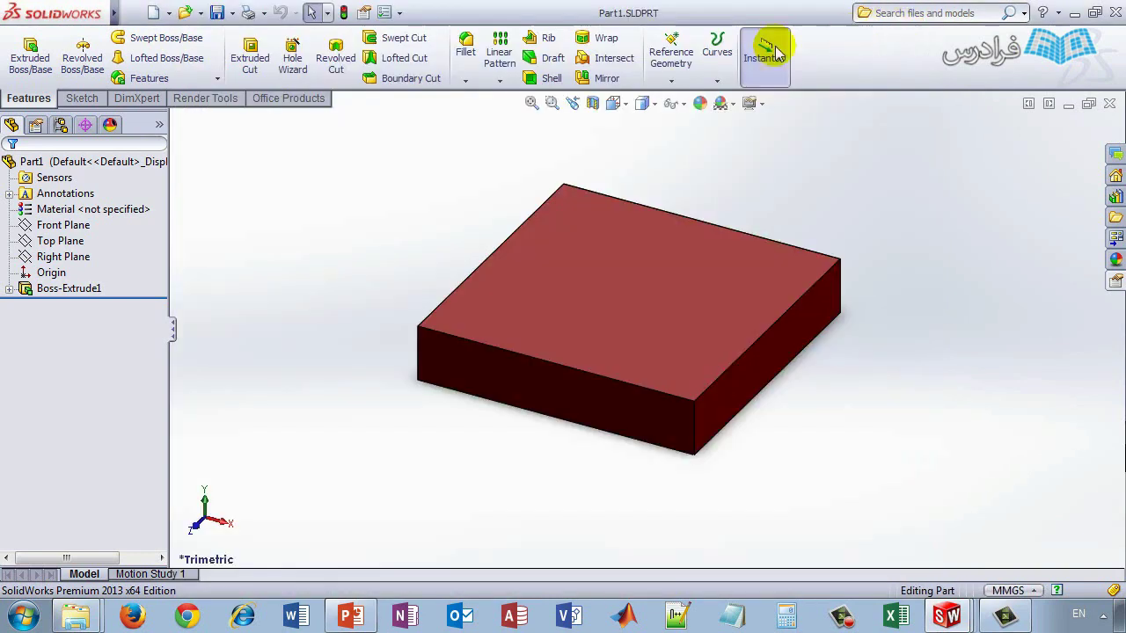
# Step: Review Document Properties > Units via Tools > Options, close it, and show Motion Study 1
pyautogui.moveTo(53, 13)
pyautogui.click(233, 13)
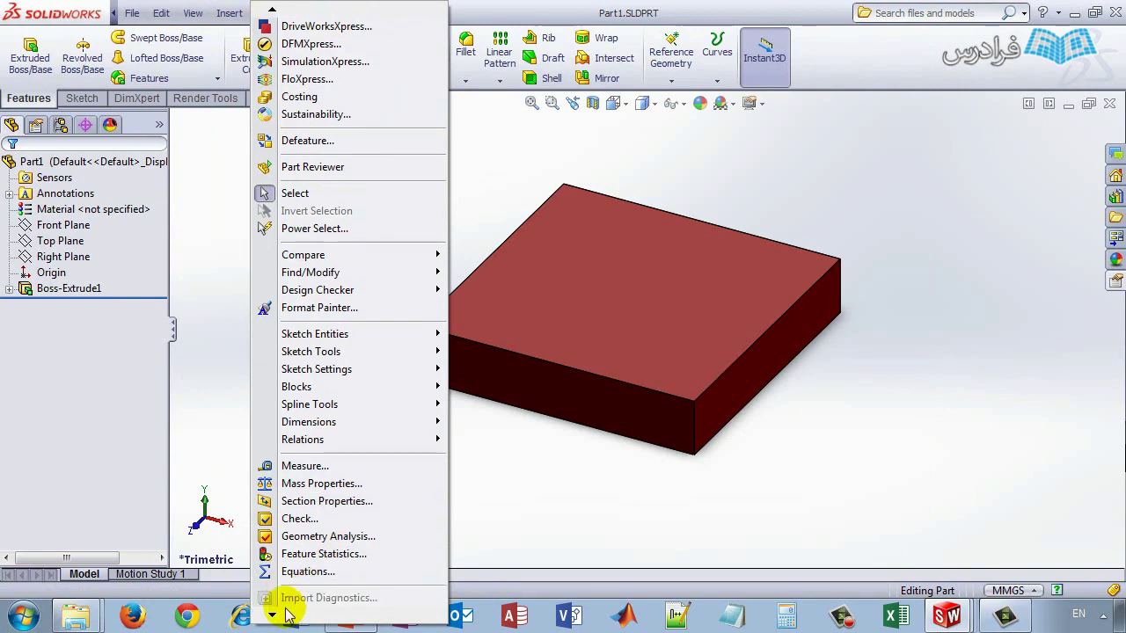
pyautogui.moveTo(272, 614)
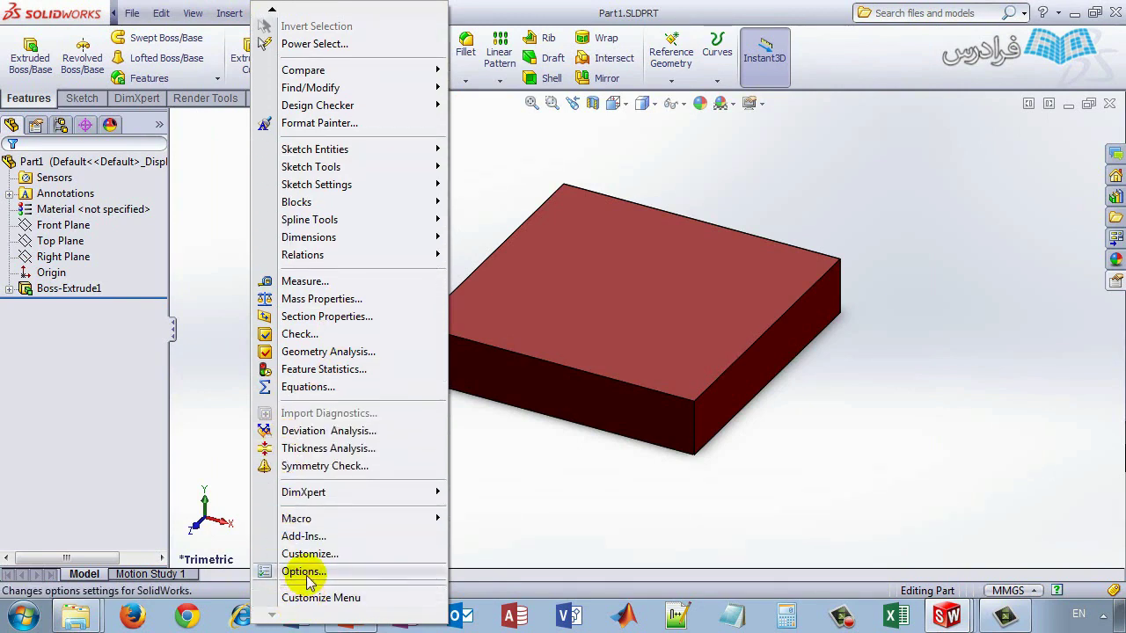
pyautogui.click(307, 575)
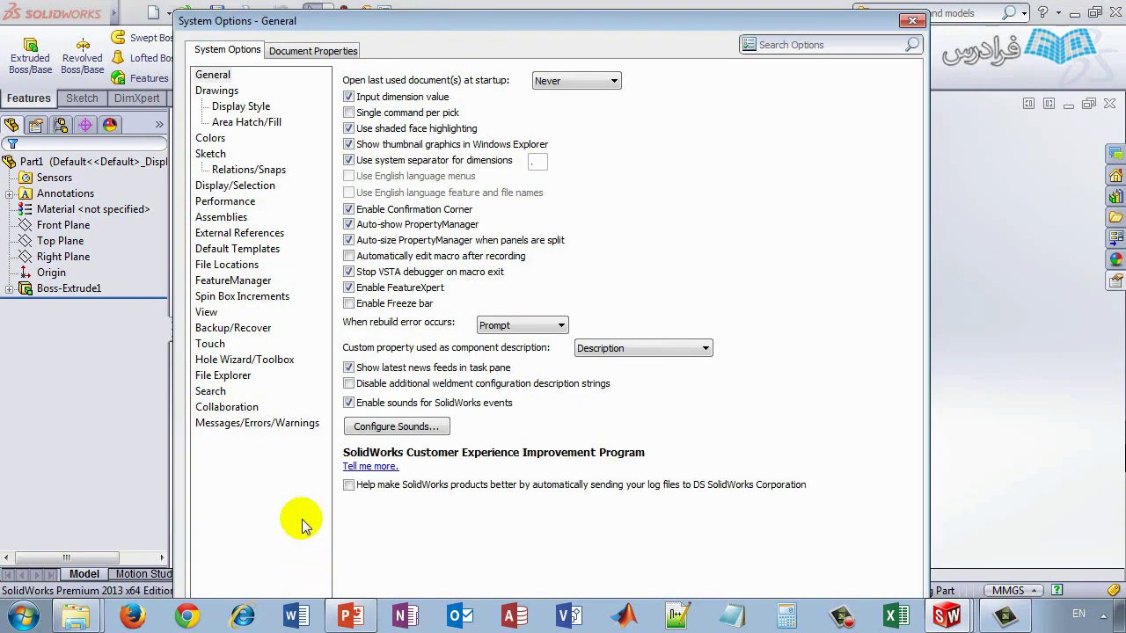
pyautogui.click(298, 53)
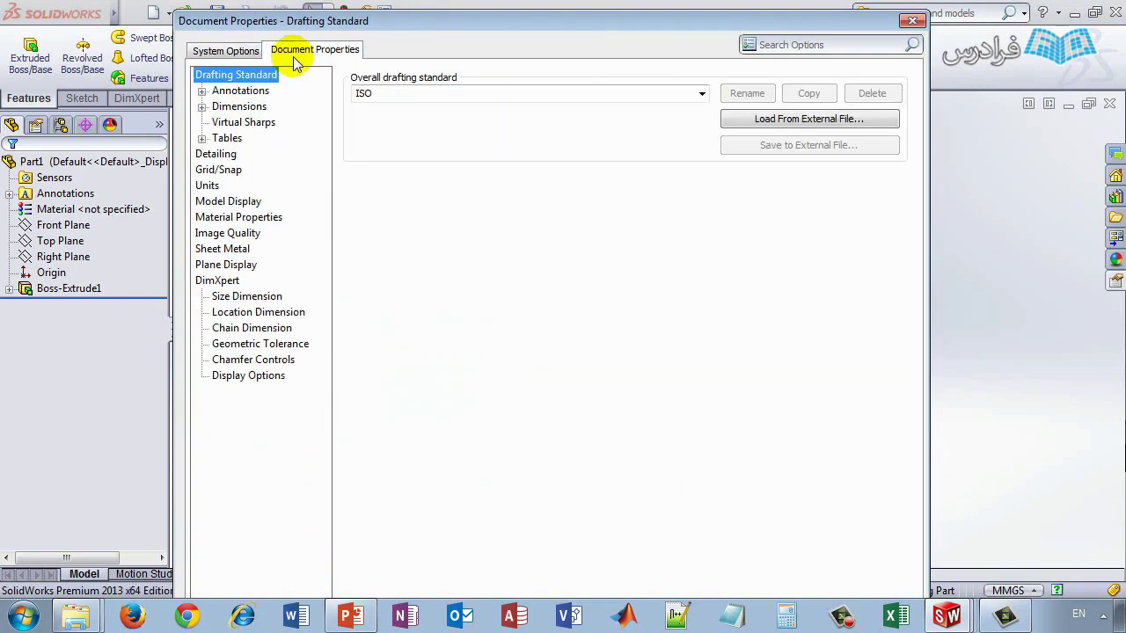
pyautogui.click(206, 186)
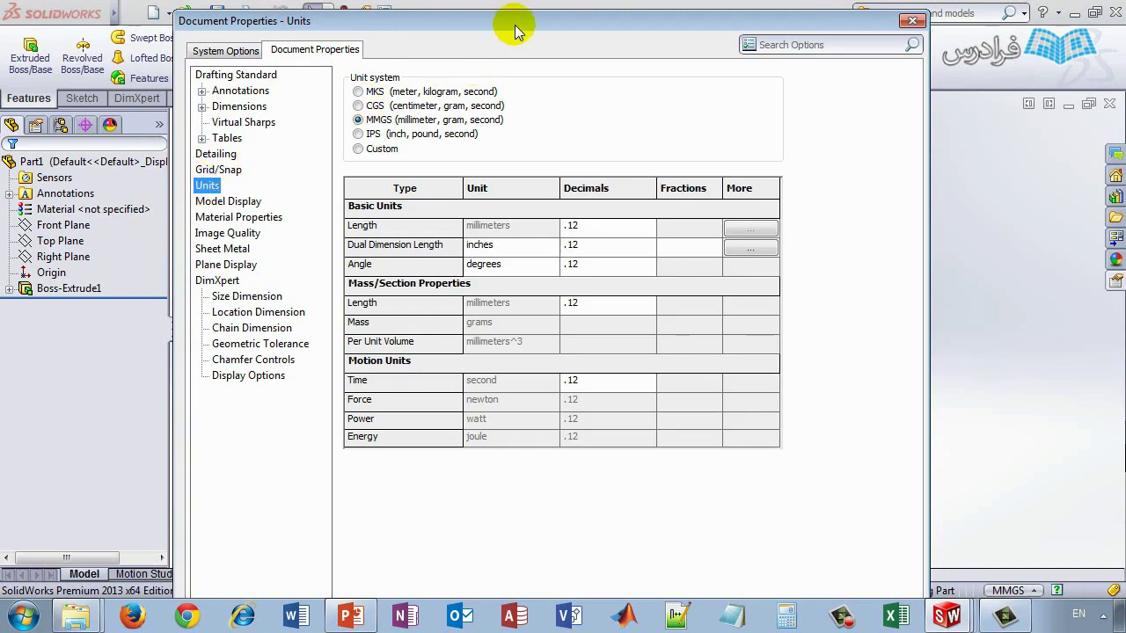
pyautogui.click(911, 28)
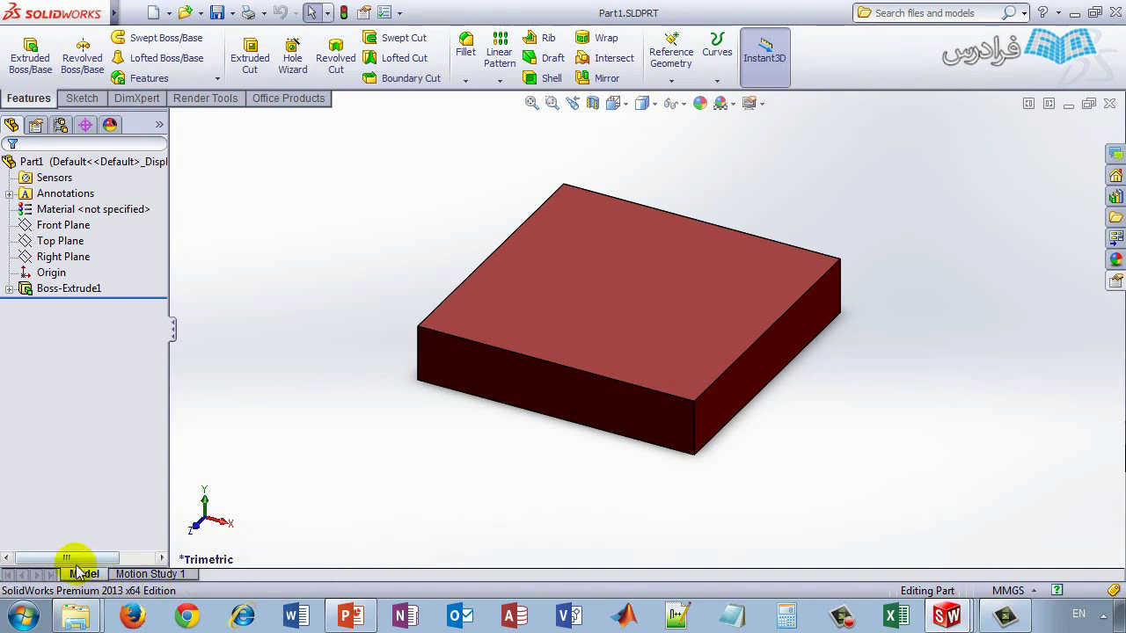
pyautogui.click(130, 576)
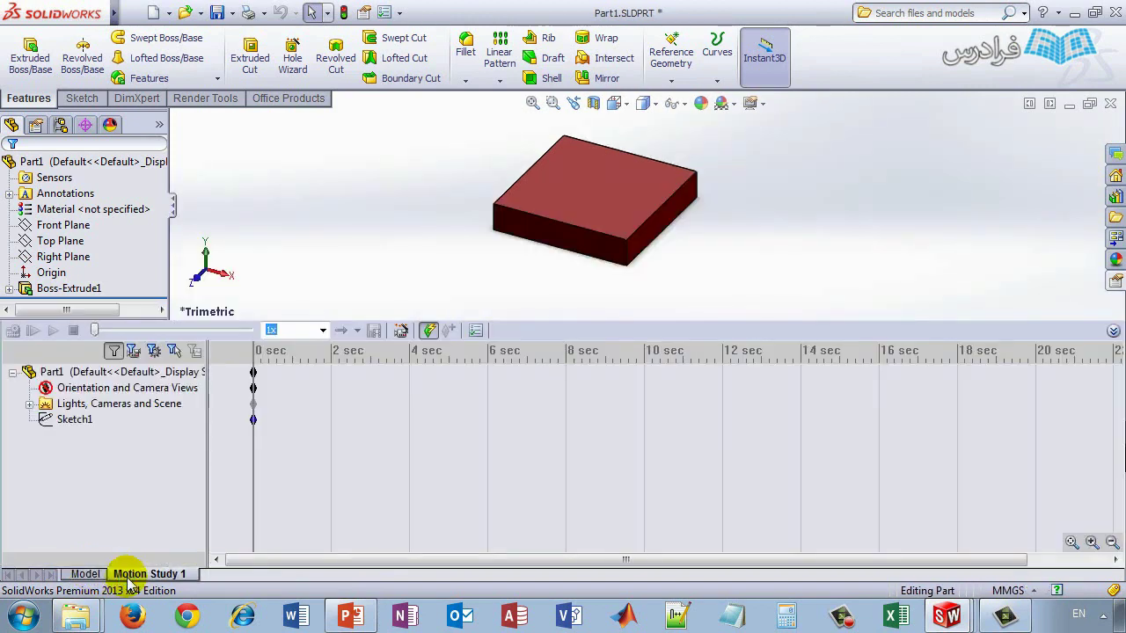
# Step: Select the Orientation and Camera Views track and Part1, then collapse the MotionManager timeline
pyautogui.click(127, 388)
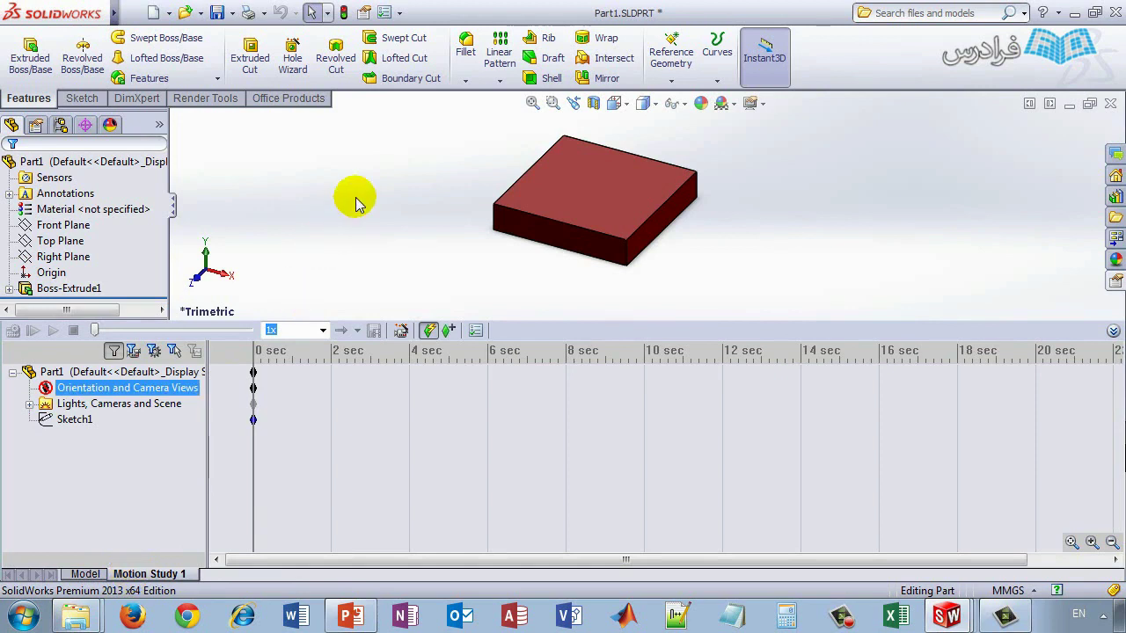
pyautogui.click(357, 203)
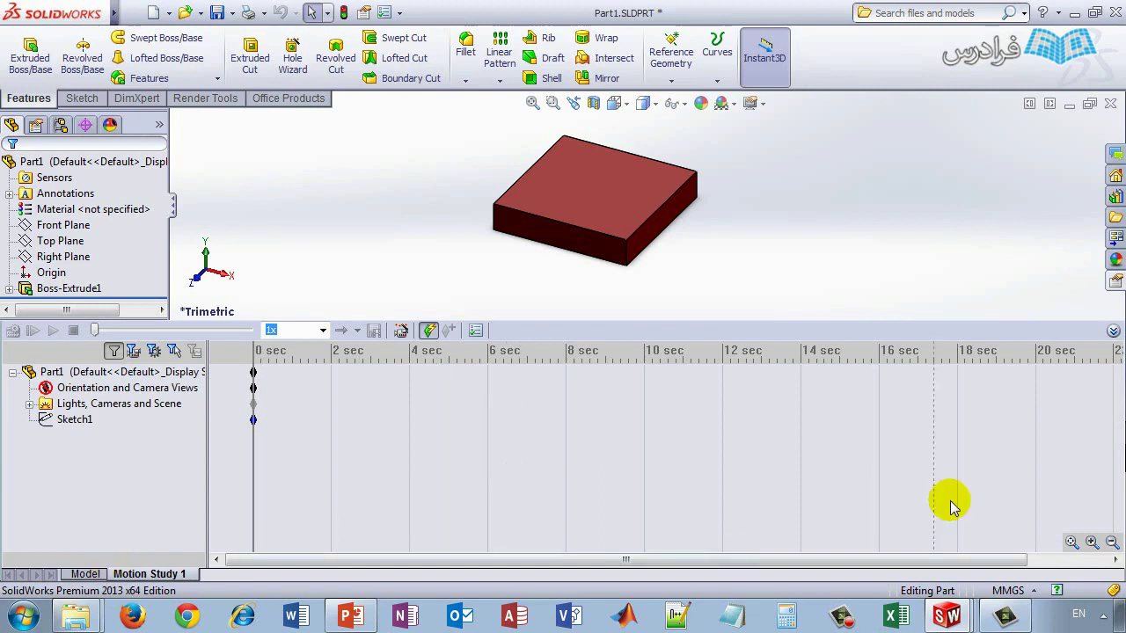
pyautogui.click(950, 373)
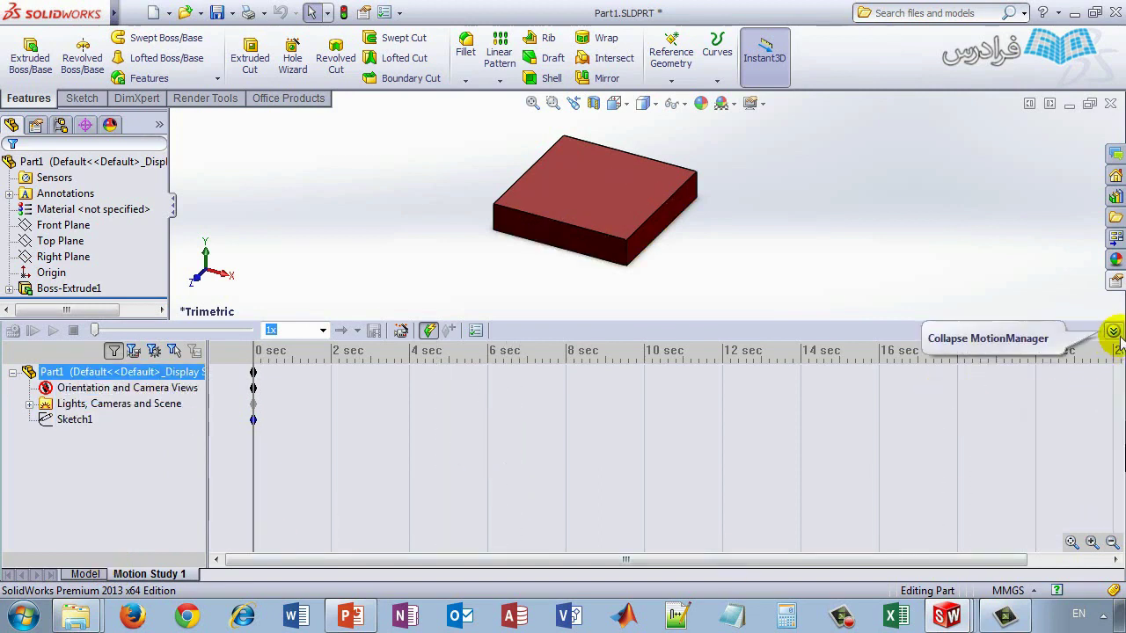
pyautogui.click(1113, 331)
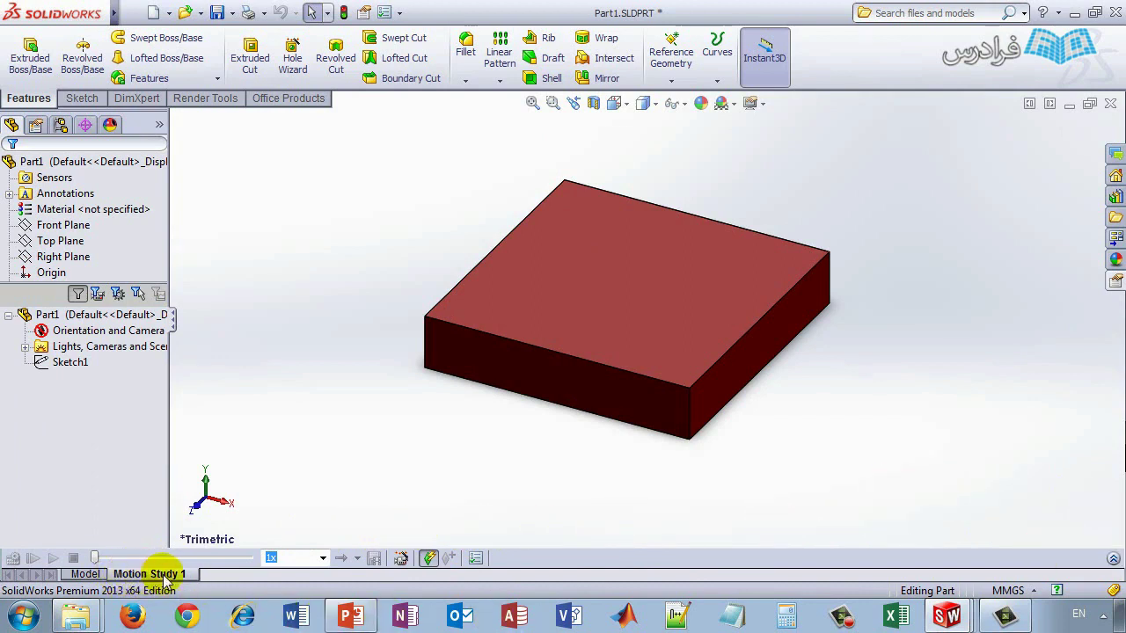
# Step: Switch back to the Model tab and expand then collapse the Annotations folder
pyautogui.click(86, 574)
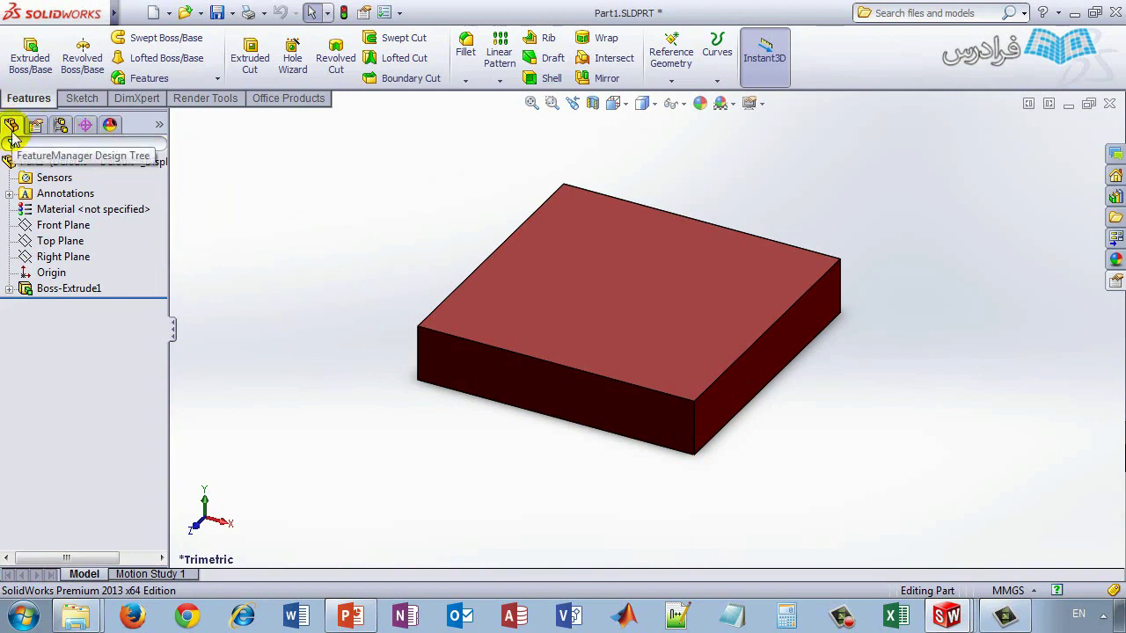
pyautogui.click(9, 194)
pyautogui.click(9, 194)
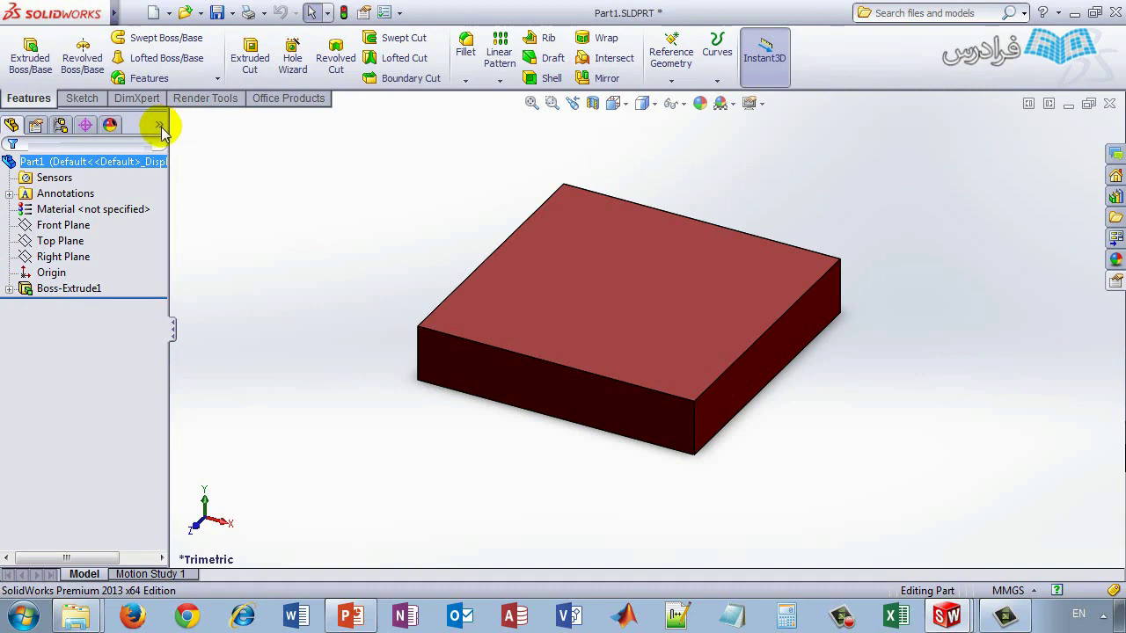
# Step: Open the Display Pane and select Front Plane, then Top Plane, then Front Plane again
pyautogui.click(161, 127)
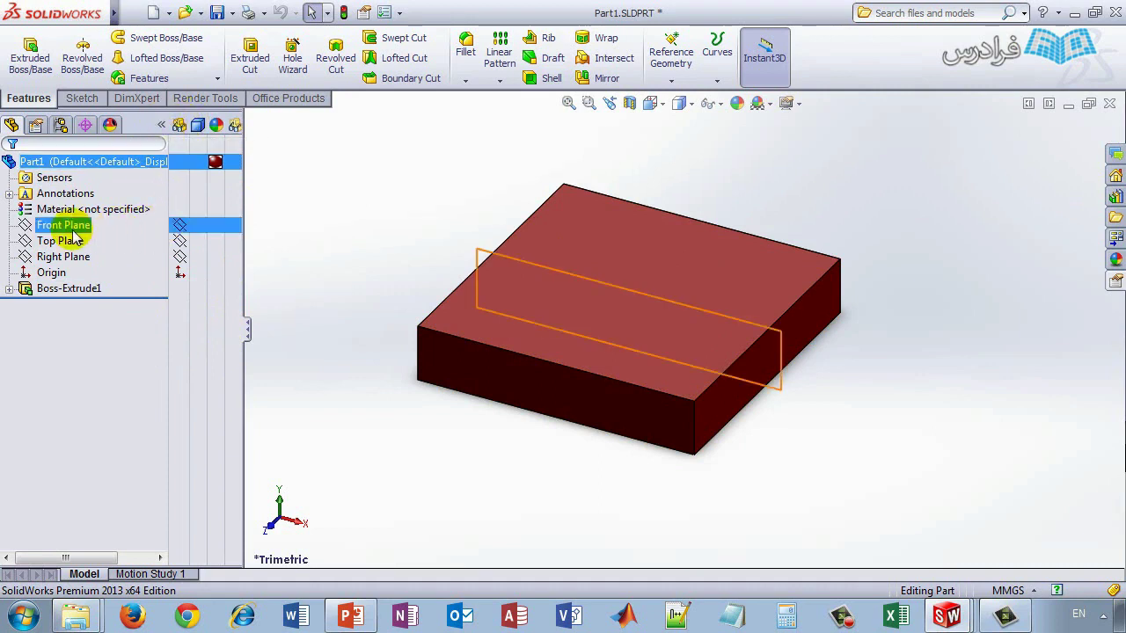
pyautogui.press('Escape')
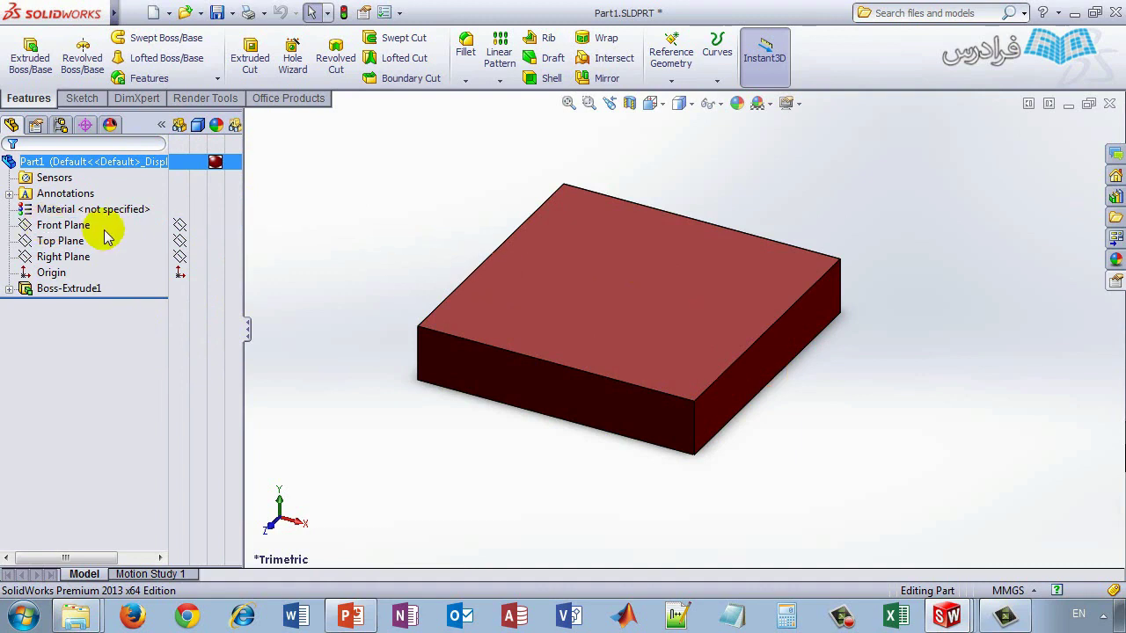
pyautogui.click(73, 230)
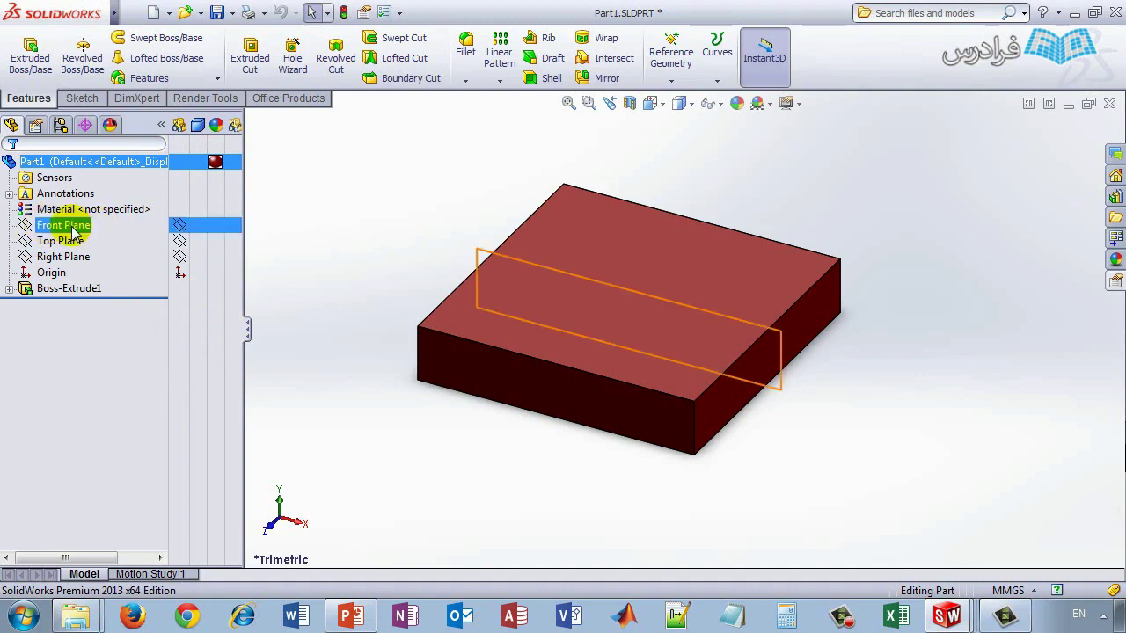
pyautogui.click(66, 241)
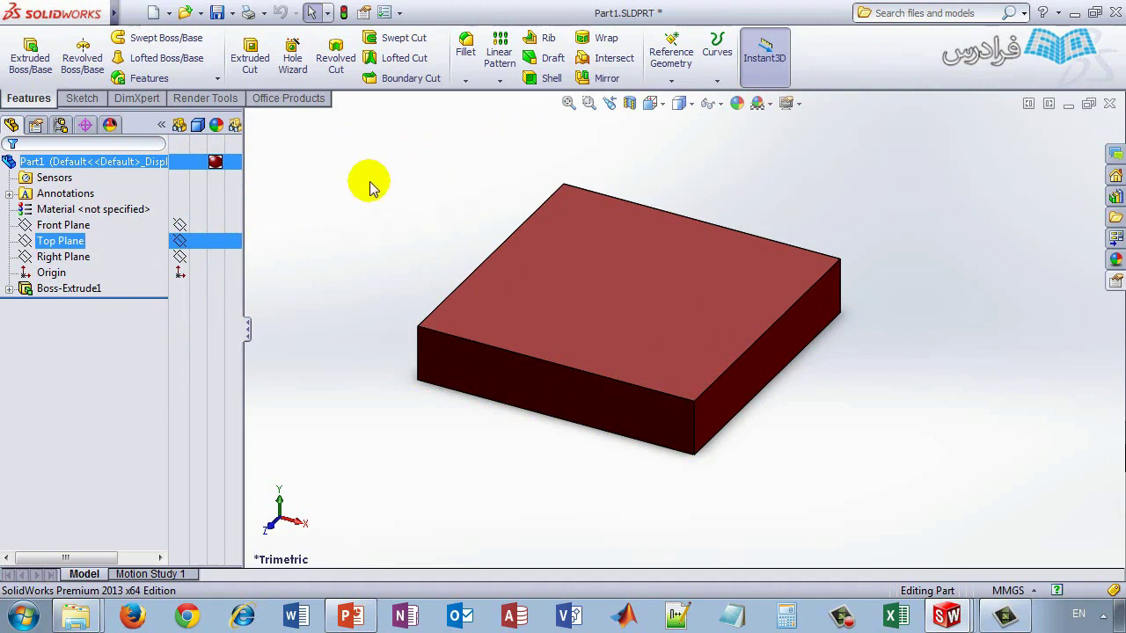
pyautogui.click(54, 227)
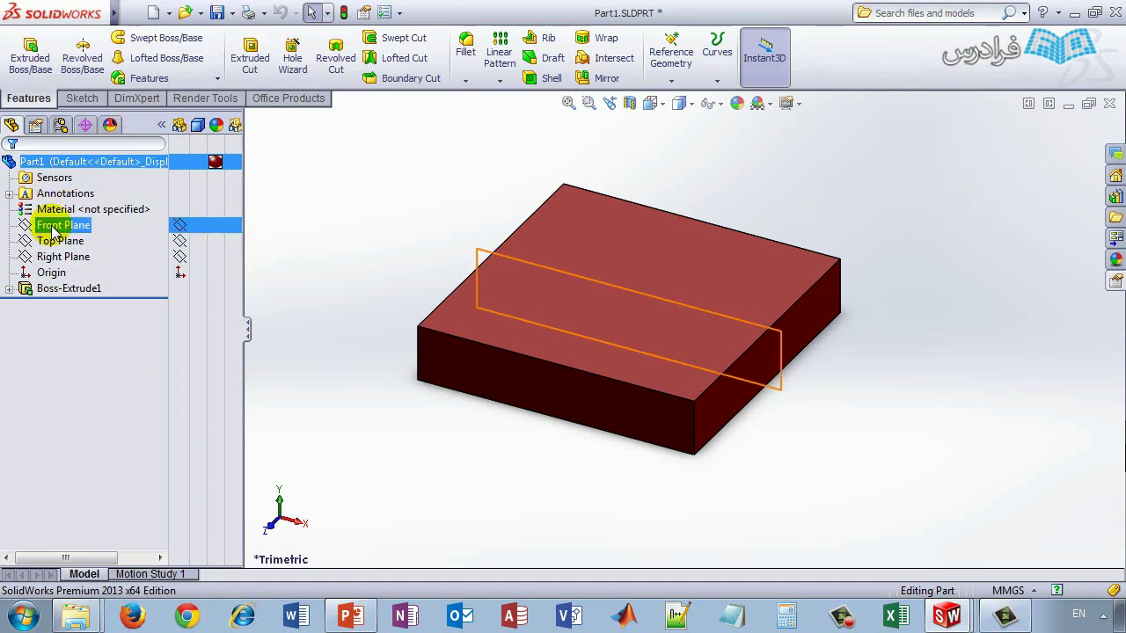
# Step: Show the Front Plane through Part1's red box and deselect it
pyautogui.rightClick(53, 229)
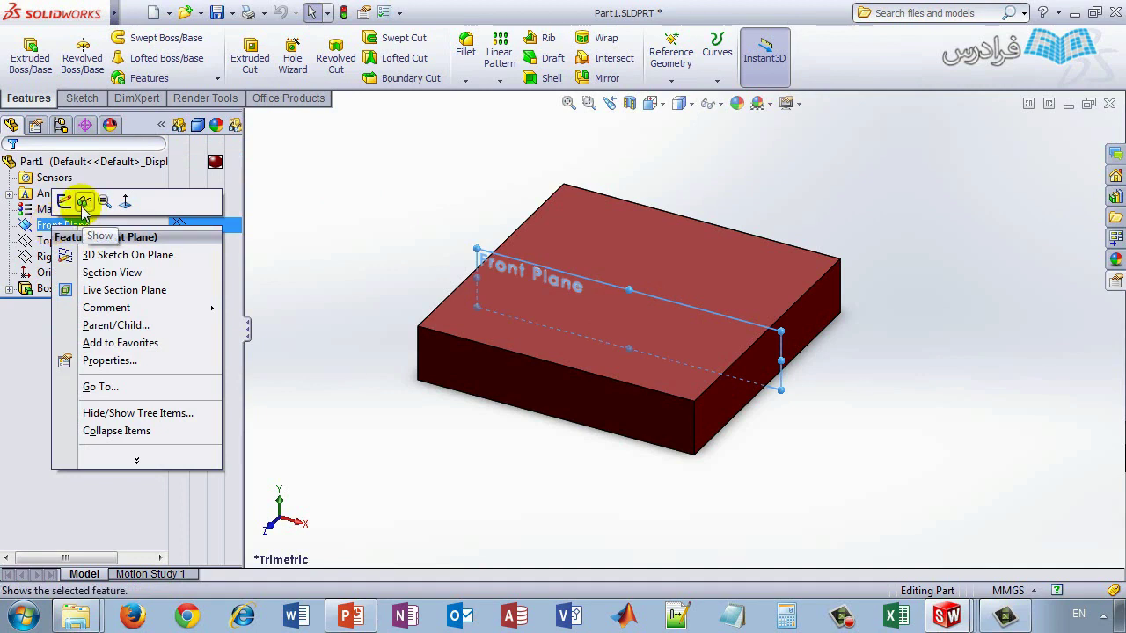
pyautogui.click(82, 206)
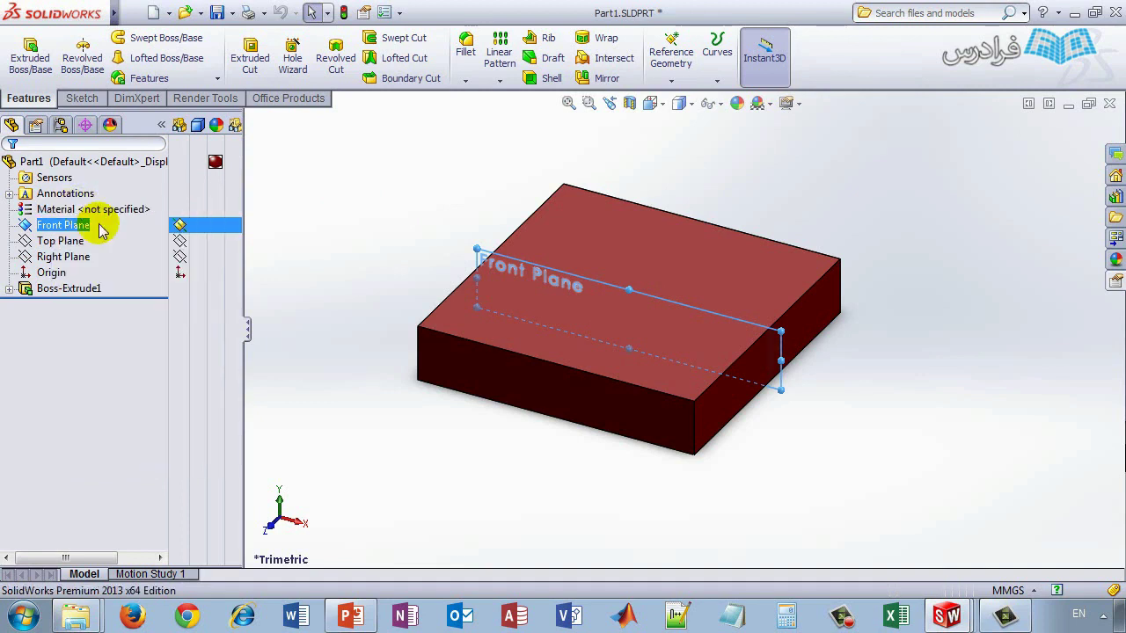
pyautogui.click(365, 199)
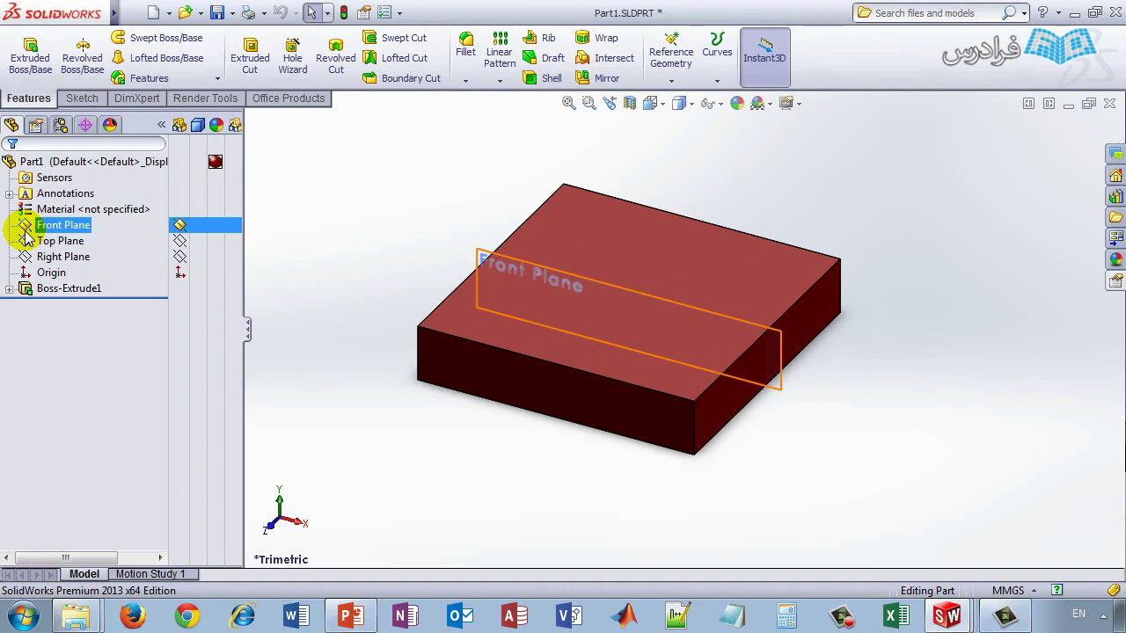
# Step: Preview the hidden Top and Right planes on the box, leaving them hidden with nothing selected
pyautogui.click(24, 241)
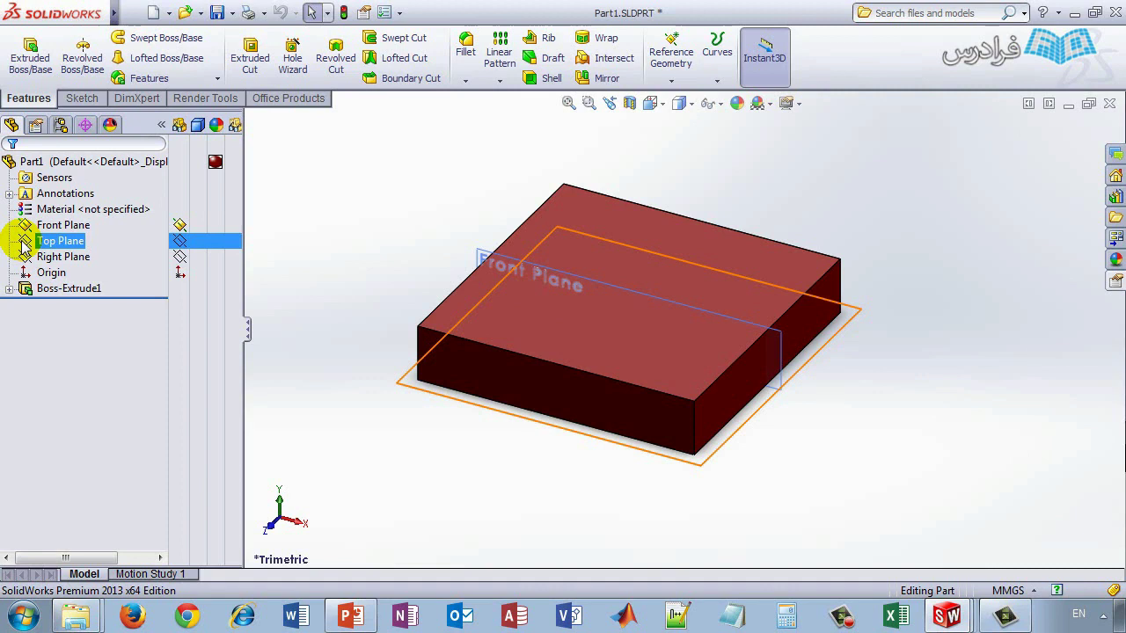
pyautogui.click(23, 256)
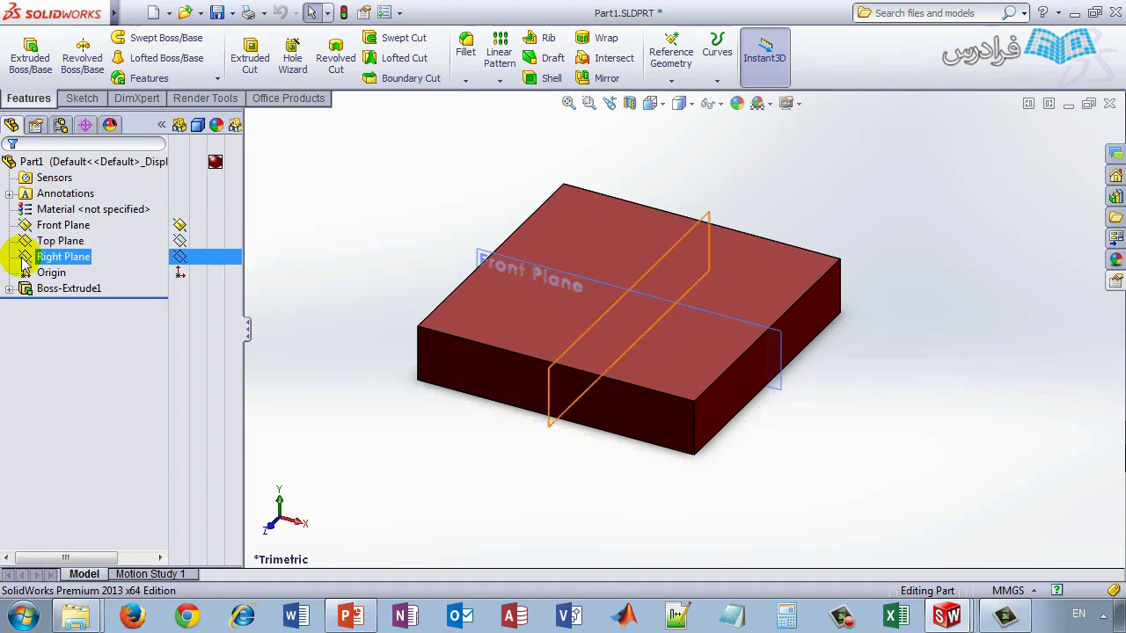
pyautogui.click(180, 240)
pyautogui.click(180, 256)
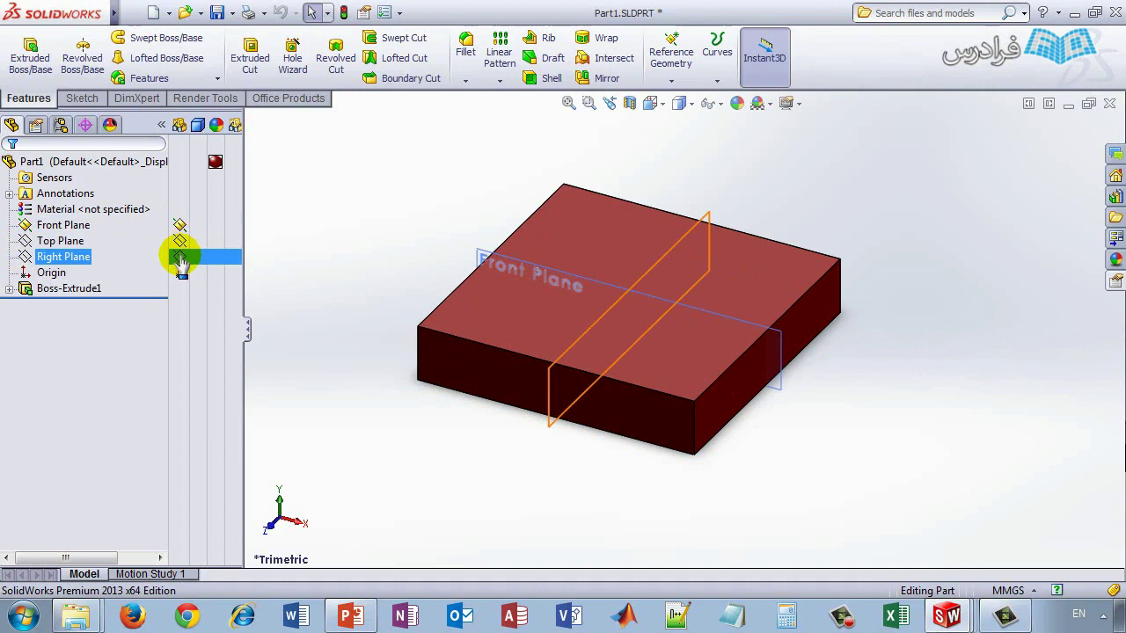
pyautogui.press('Escape')
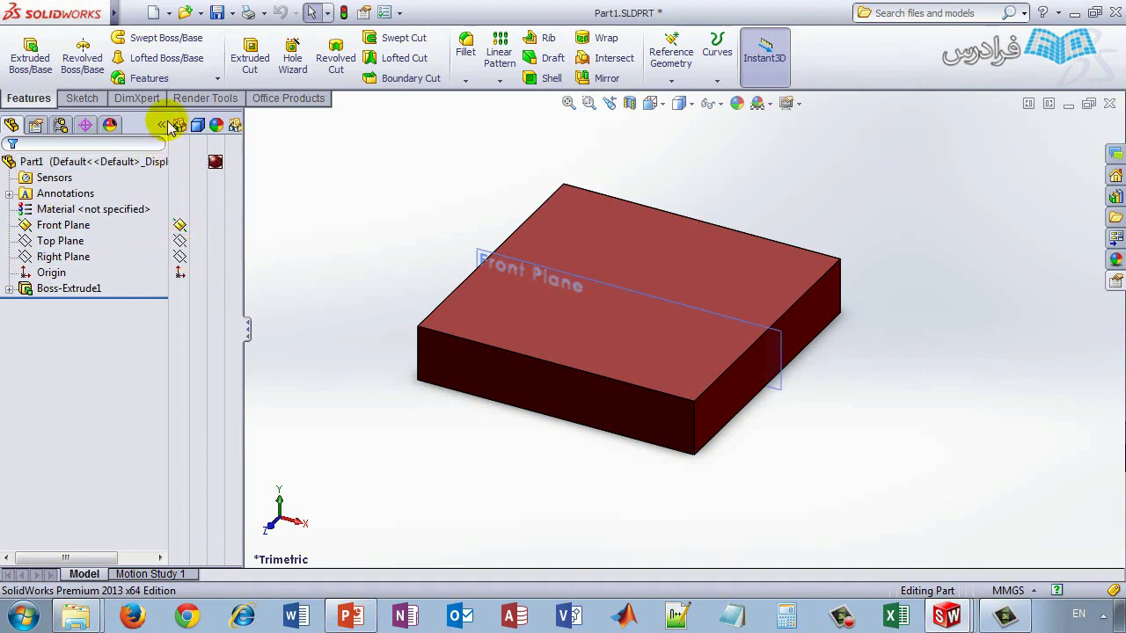
# Step: Collapse the FeatureManager display pane with its << arrow to widen the model view
pyautogui.click(160, 125)
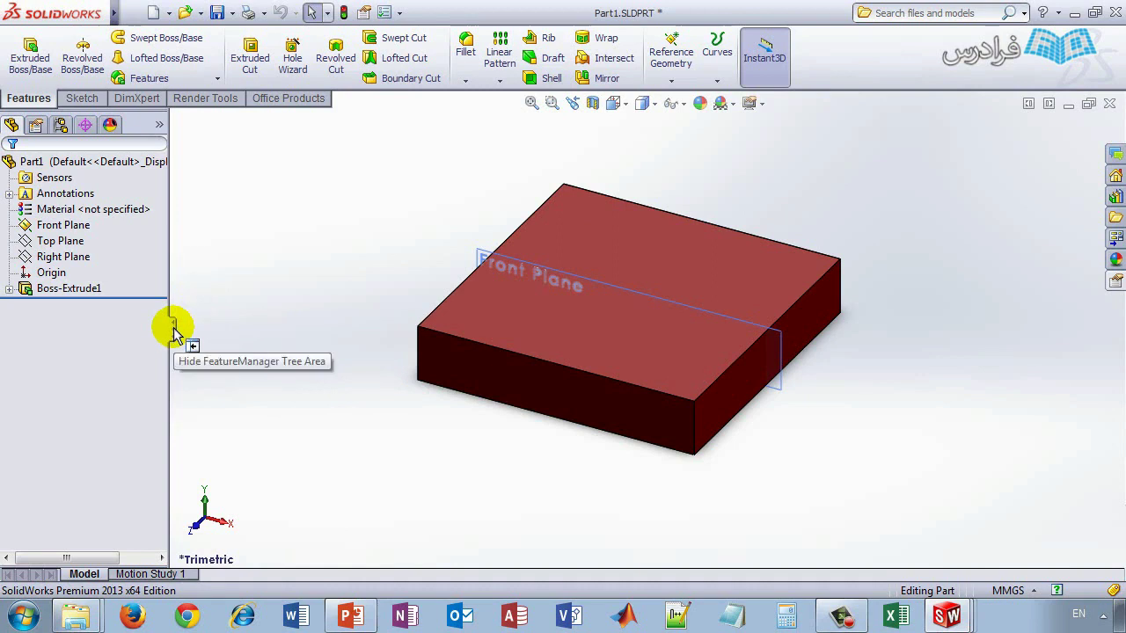
# Step: Float the CommandManager, dock it on the right, then the left, and redock it along the top
pyautogui.moveTo(173, 327)
pyautogui.mouseDown()
pyautogui.moveTo(281, 326)
pyautogui.moveTo(167, 325)
pyautogui.mouseUp()
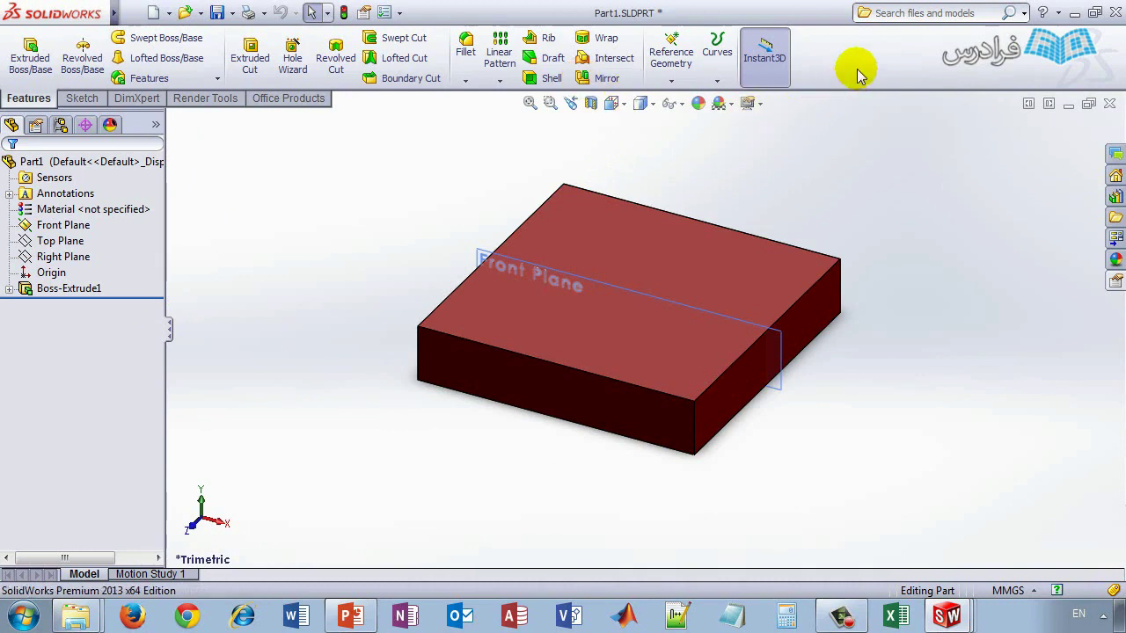
pyautogui.moveTo(857, 71)
pyautogui.mouseDown()
pyautogui.moveTo(857, 108)
pyautogui.moveTo(840, 106)
pyautogui.mouseUp()
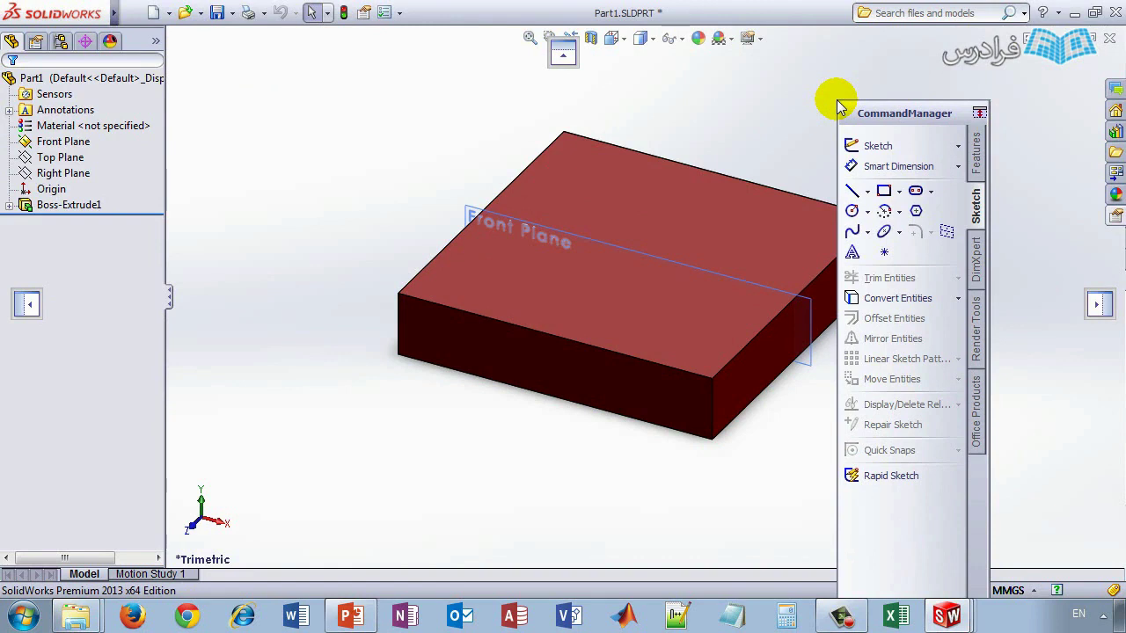
pyautogui.moveTo(840, 107)
pyautogui.mouseDown()
pyautogui.moveTo(1017, 302)
pyautogui.moveTo(1105, 304)
pyautogui.mouseUp()
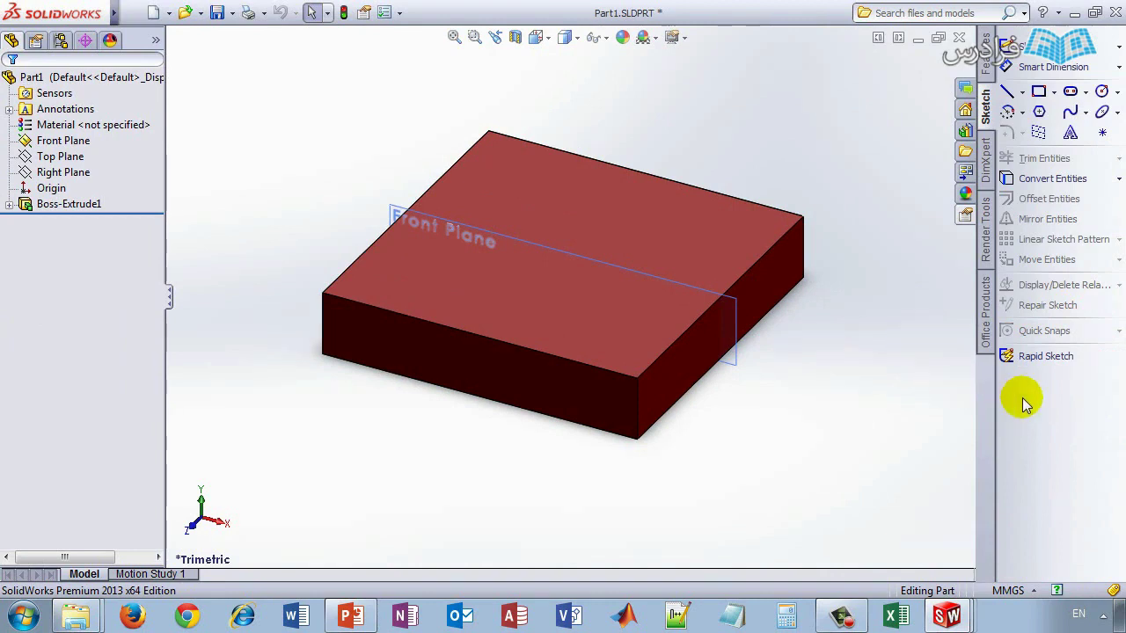
pyautogui.moveTo(1026, 396)
pyautogui.mouseDown()
pyautogui.moveTo(502, 302)
pyautogui.moveTo(113, 276)
pyautogui.moveTo(29, 296)
pyautogui.moveTo(26, 309)
pyautogui.mouseUp()
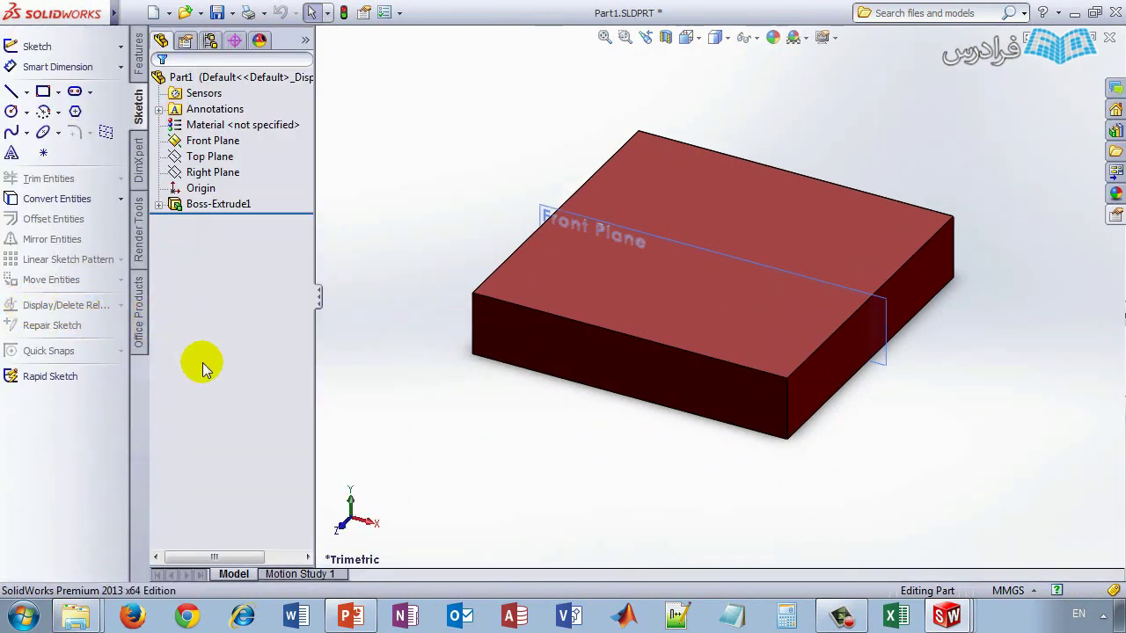
pyautogui.moveTo(78, 467)
pyautogui.mouseDown()
pyautogui.moveTo(202, 392)
pyautogui.moveTo(432, 180)
pyautogui.moveTo(464, 119)
pyautogui.moveTo(530, 93)
pyautogui.moveTo(566, 63)
pyautogui.mouseUp()
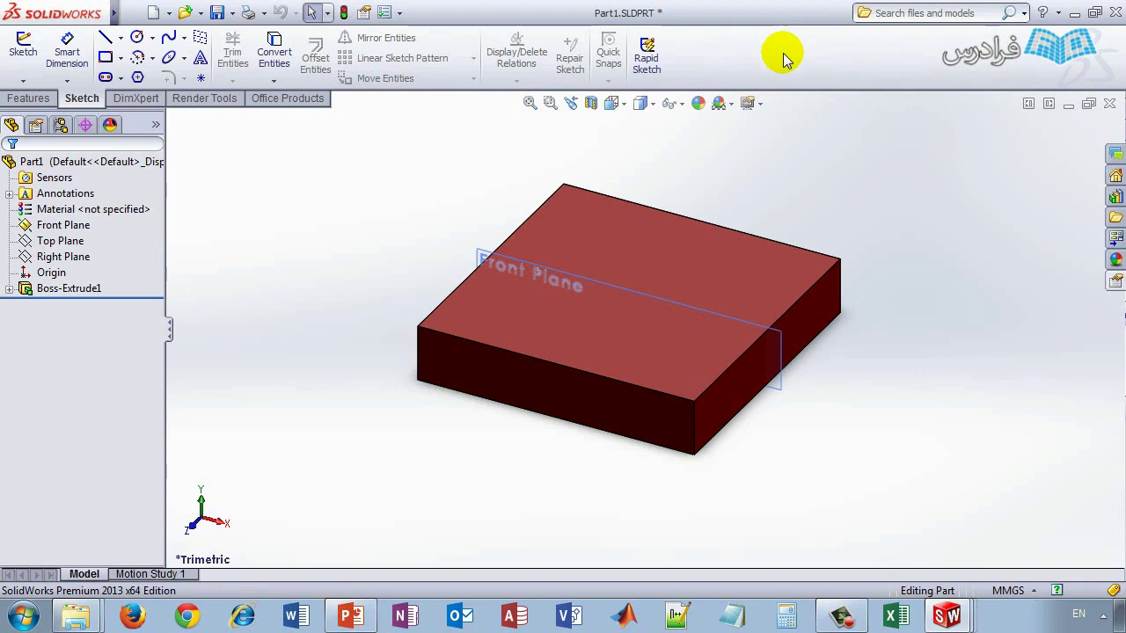
pyautogui.rightClick(741, 55)
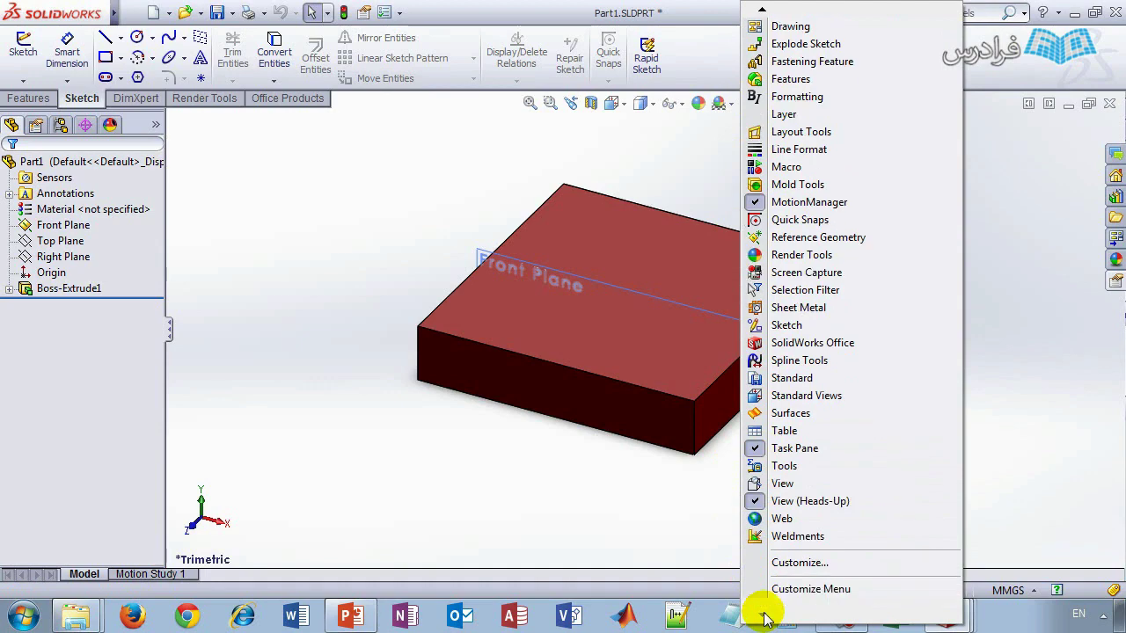
pyautogui.click(803, 567)
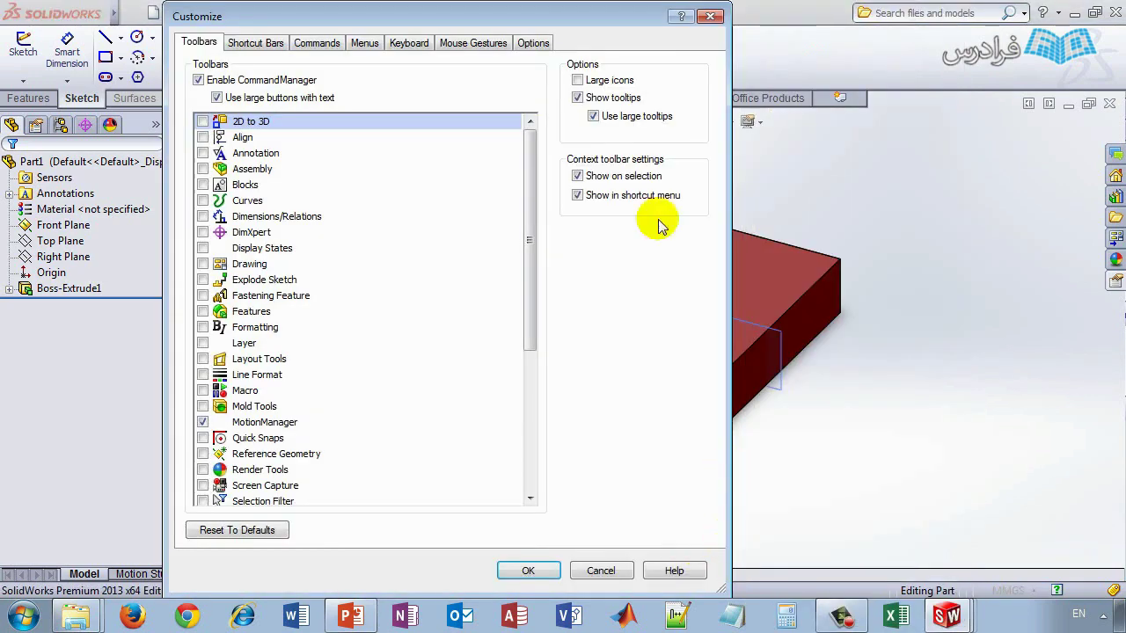
pyautogui.moveTo(519, 19); pyautogui.dragTo(691, 19)
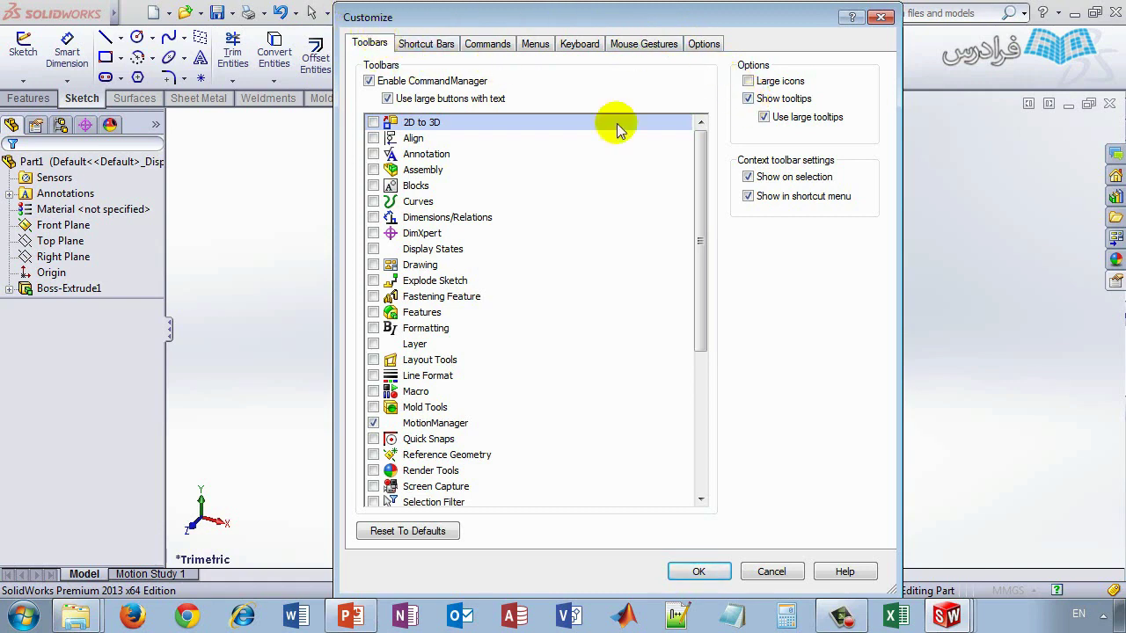
# Step: Reopen Tools > Customize and enable large icons on the Toolbars tab
pyautogui.click(766, 573)
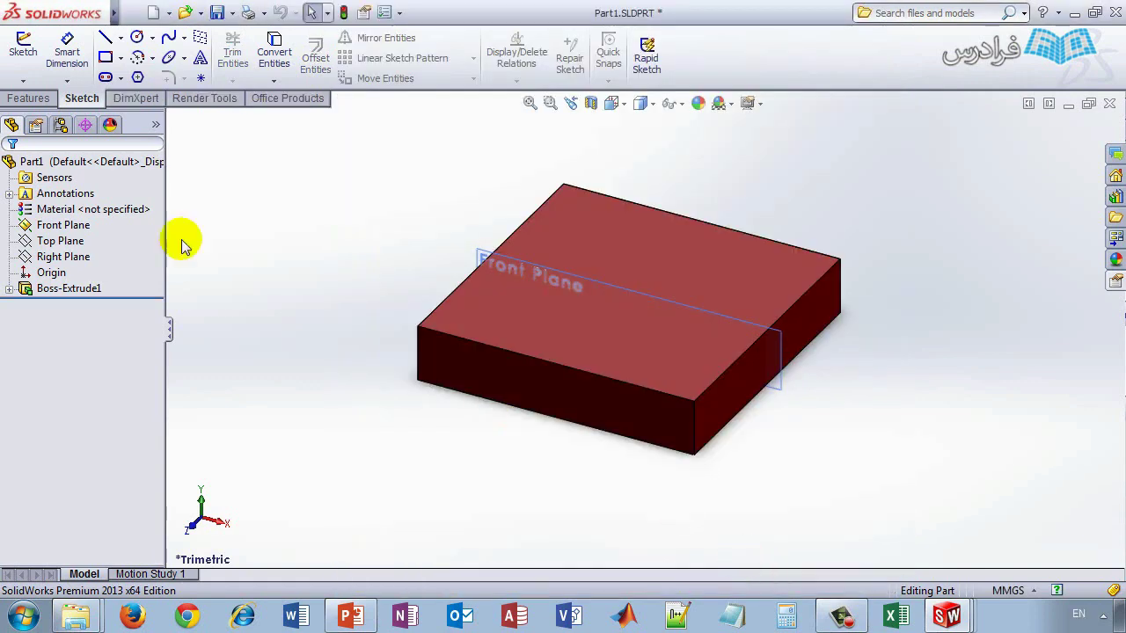
pyautogui.click(131, 13)
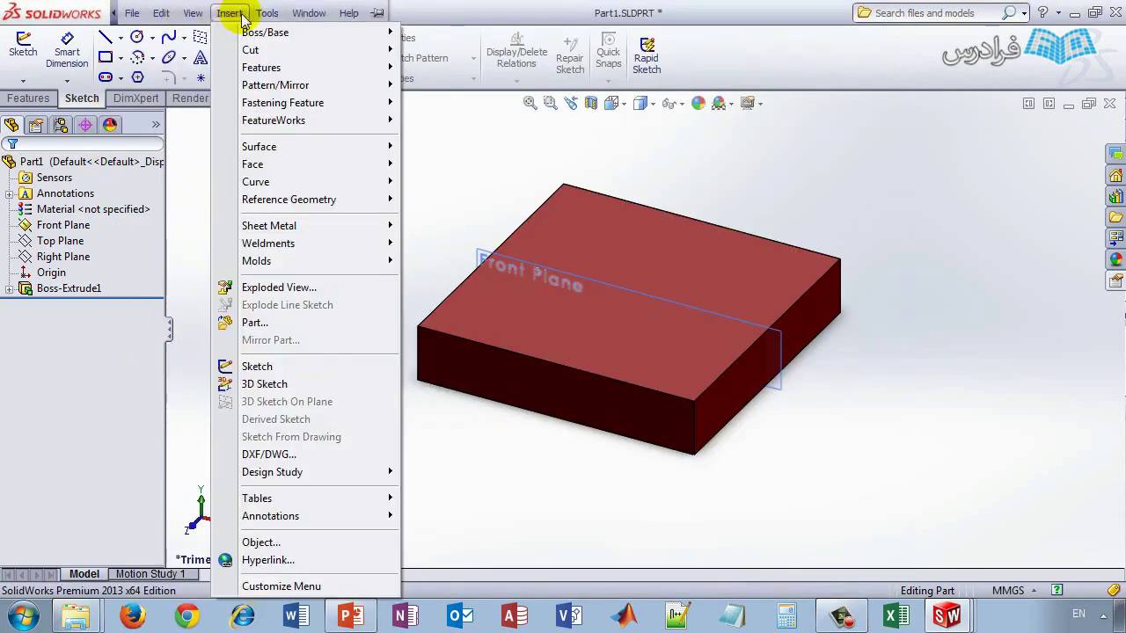
pyautogui.moveTo(267, 13)
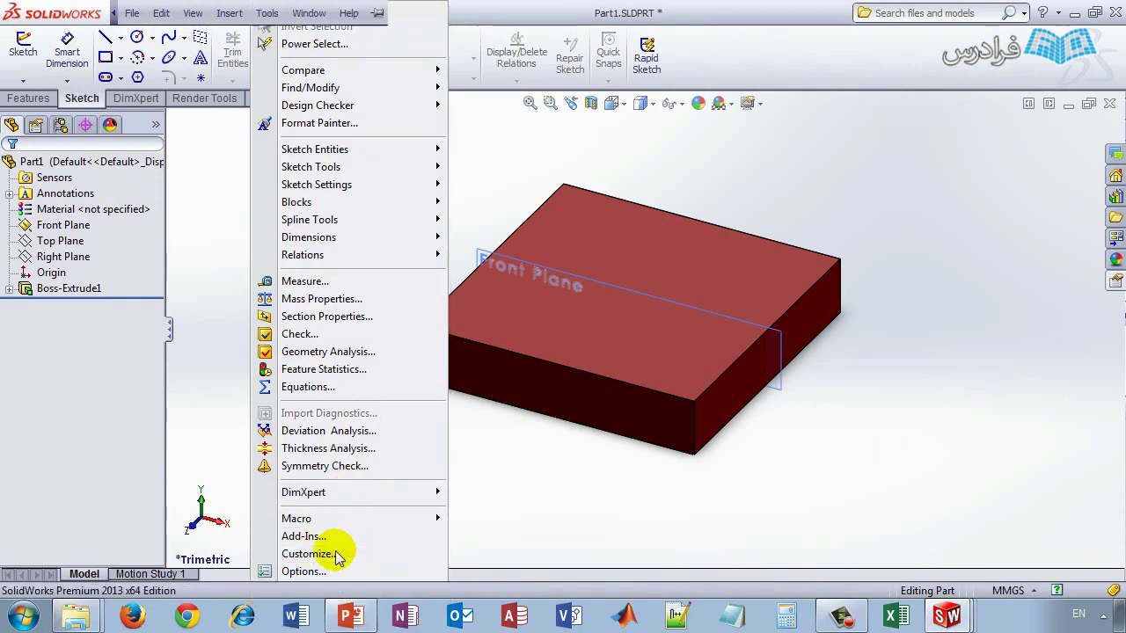
pyautogui.click(337, 555)
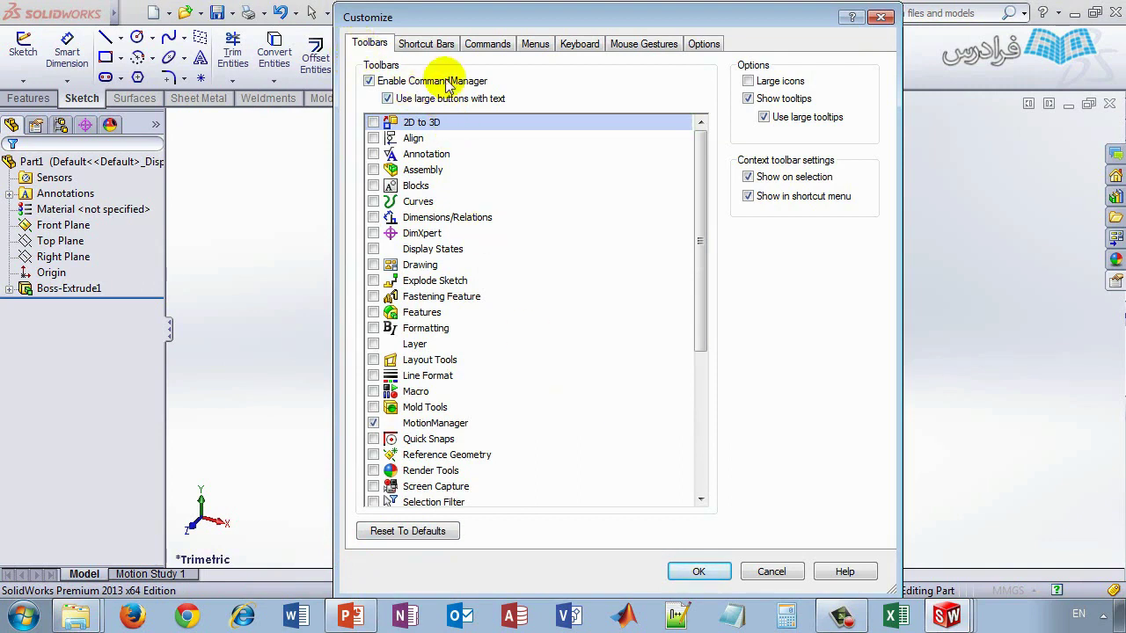
pyautogui.click(764, 81)
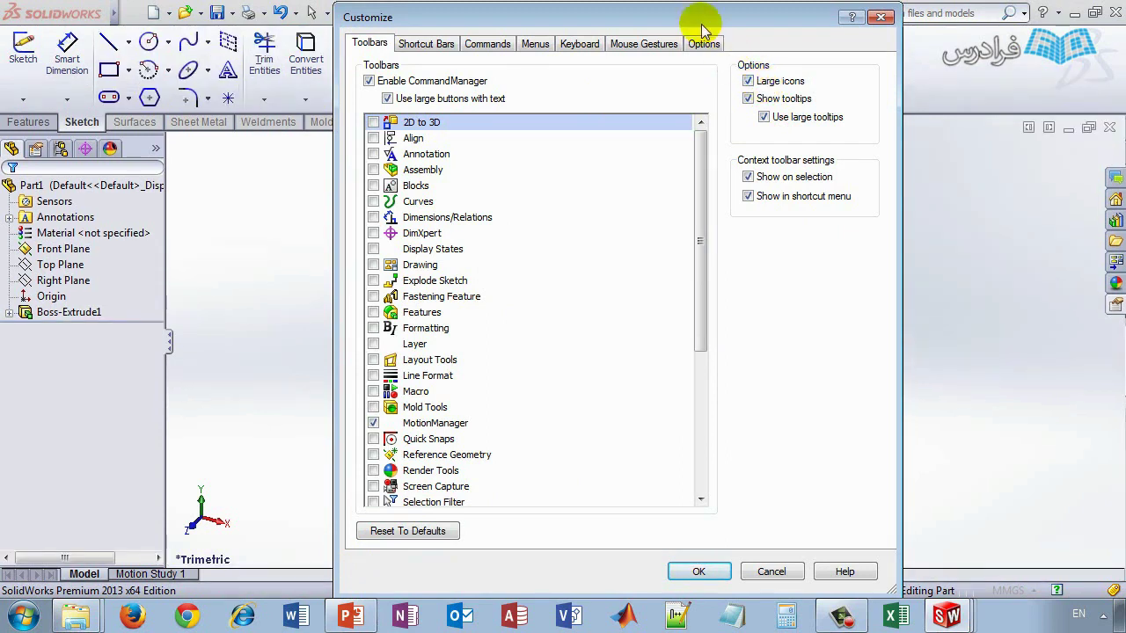
# Step: Toggle Large icons off and on to compare, leaving it checked, and reposition the Customize dialog
pyautogui.moveTo(702, 31); pyautogui.dragTo(686, 218)
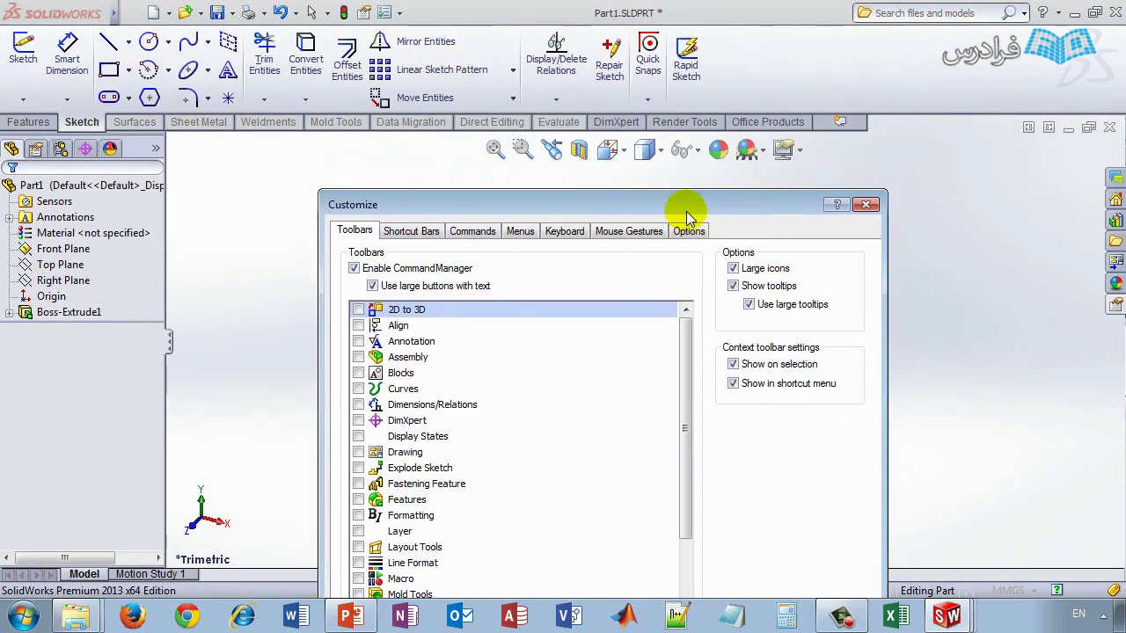
pyautogui.click(731, 268)
pyautogui.click(731, 268)
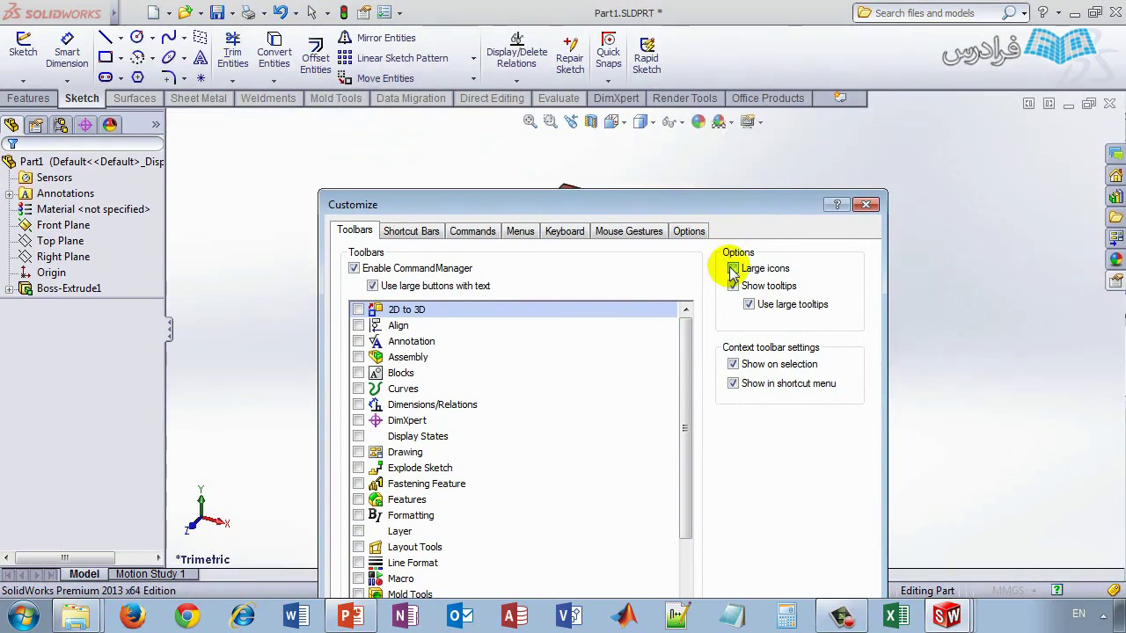
pyautogui.click(732, 268)
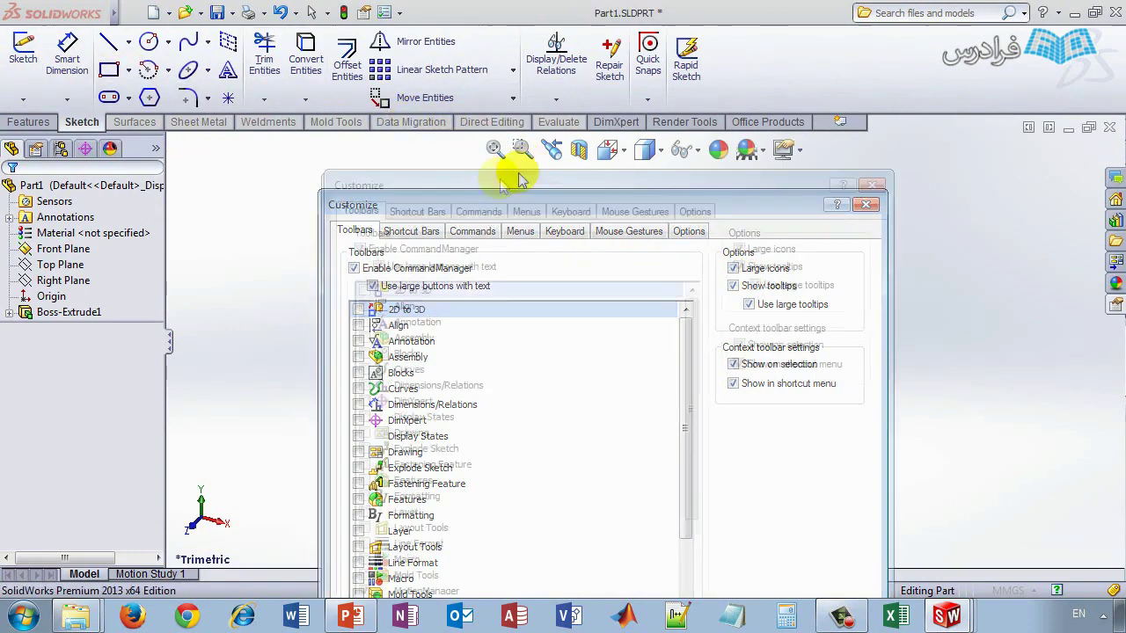
pyautogui.moveTo(495, 205); pyautogui.dragTo(609, 72)
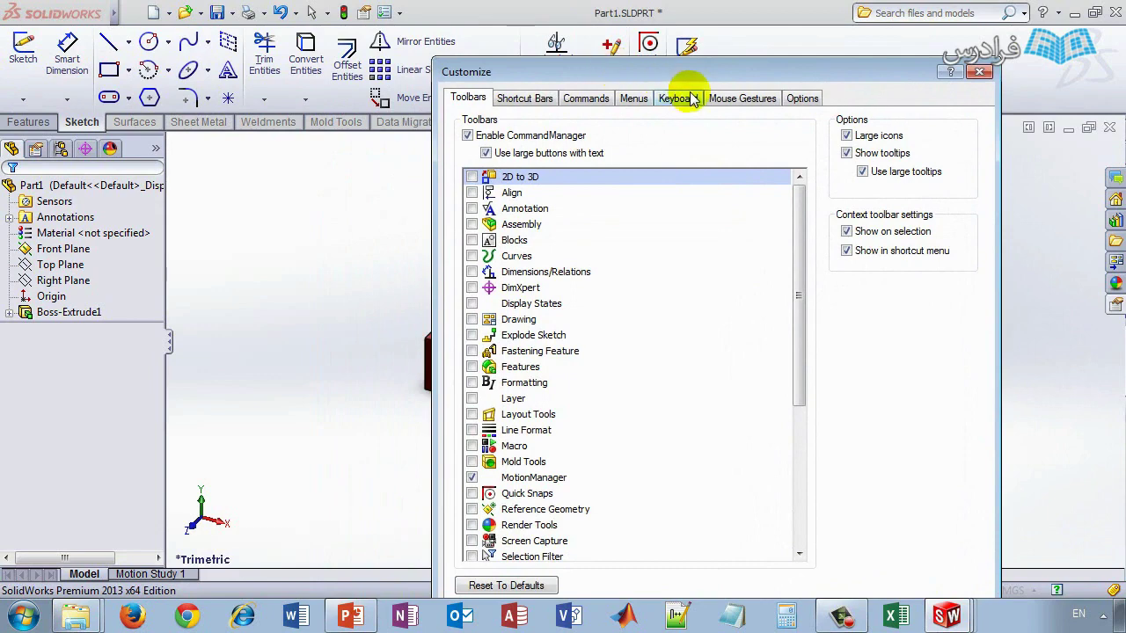
pyautogui.moveTo(677, 74); pyautogui.dragTo(540, 201)
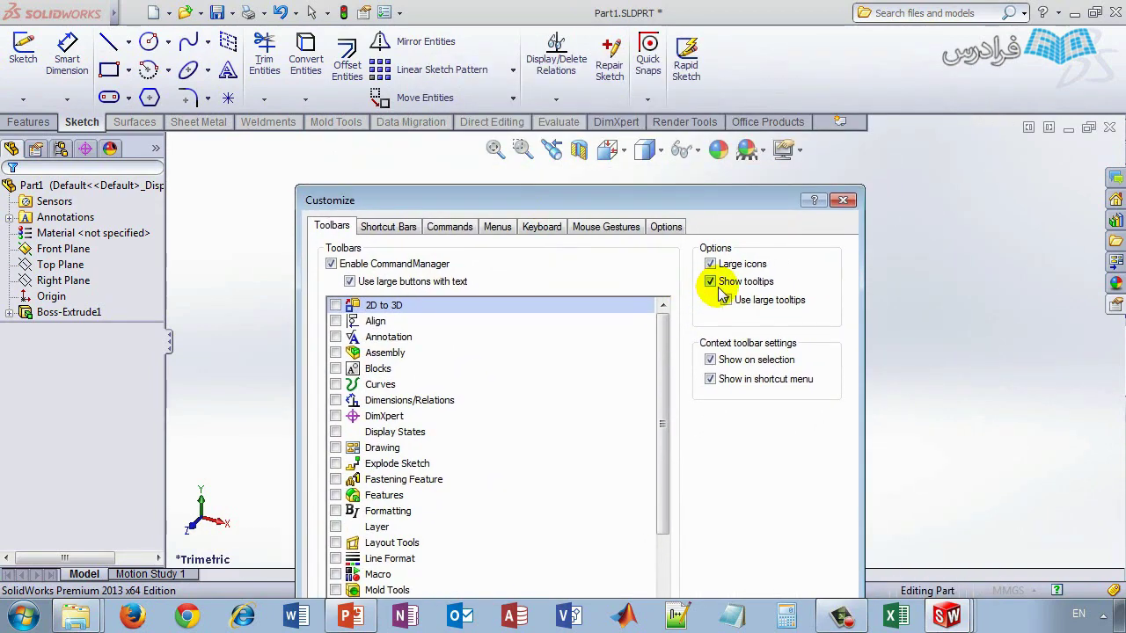